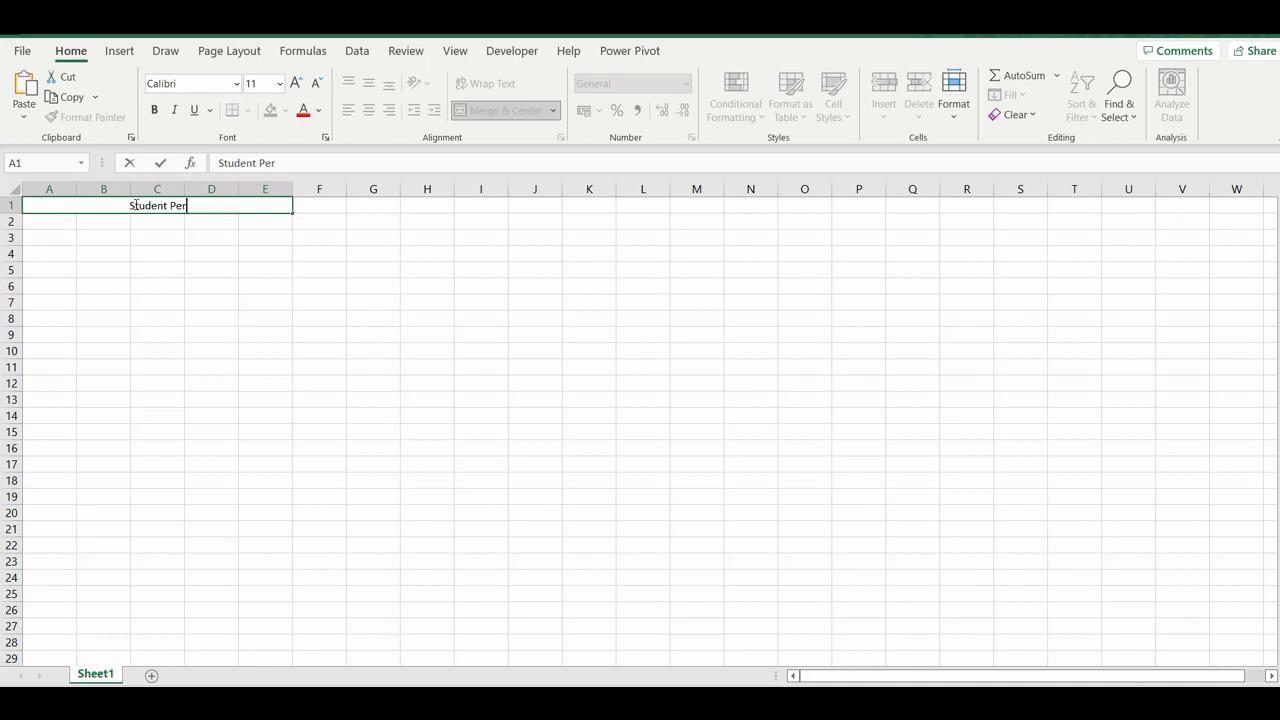
- Complete the title in the merged cell A1 so it reads "Student Percentage & Grade"
type("centage")
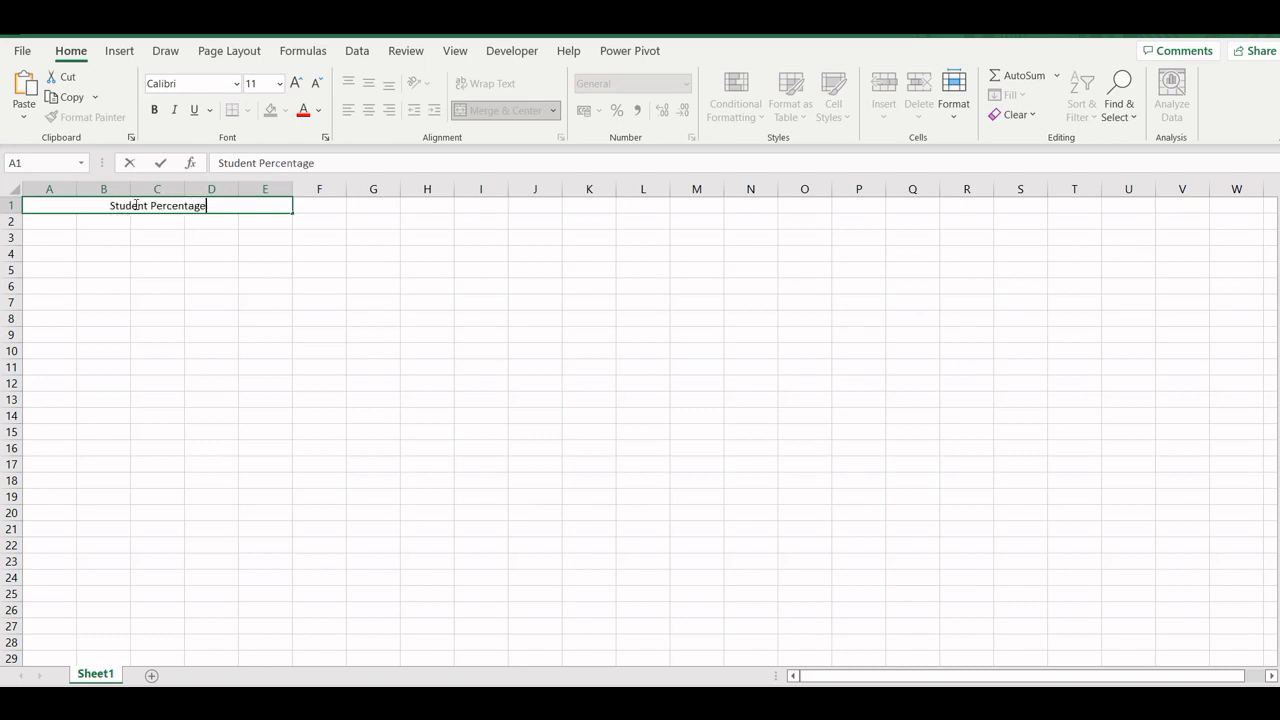
type(" & Gradr")
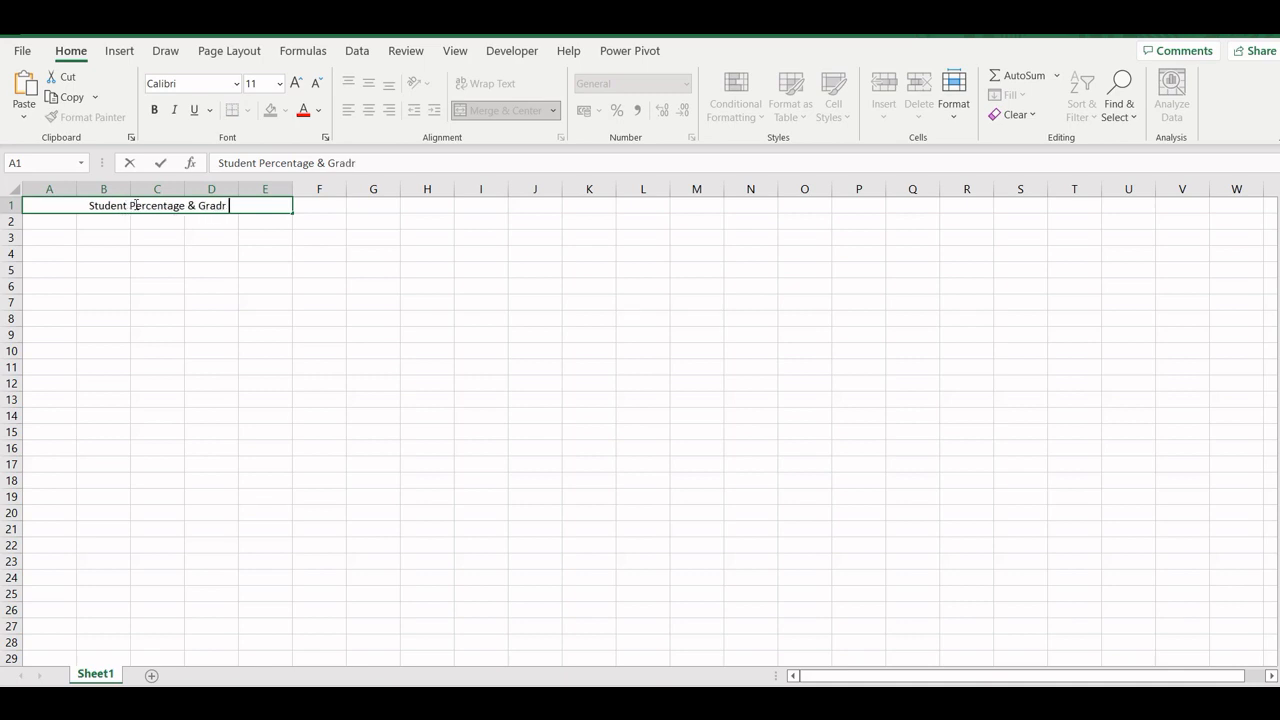
key("BackSpace")
type("e")
key("Return")
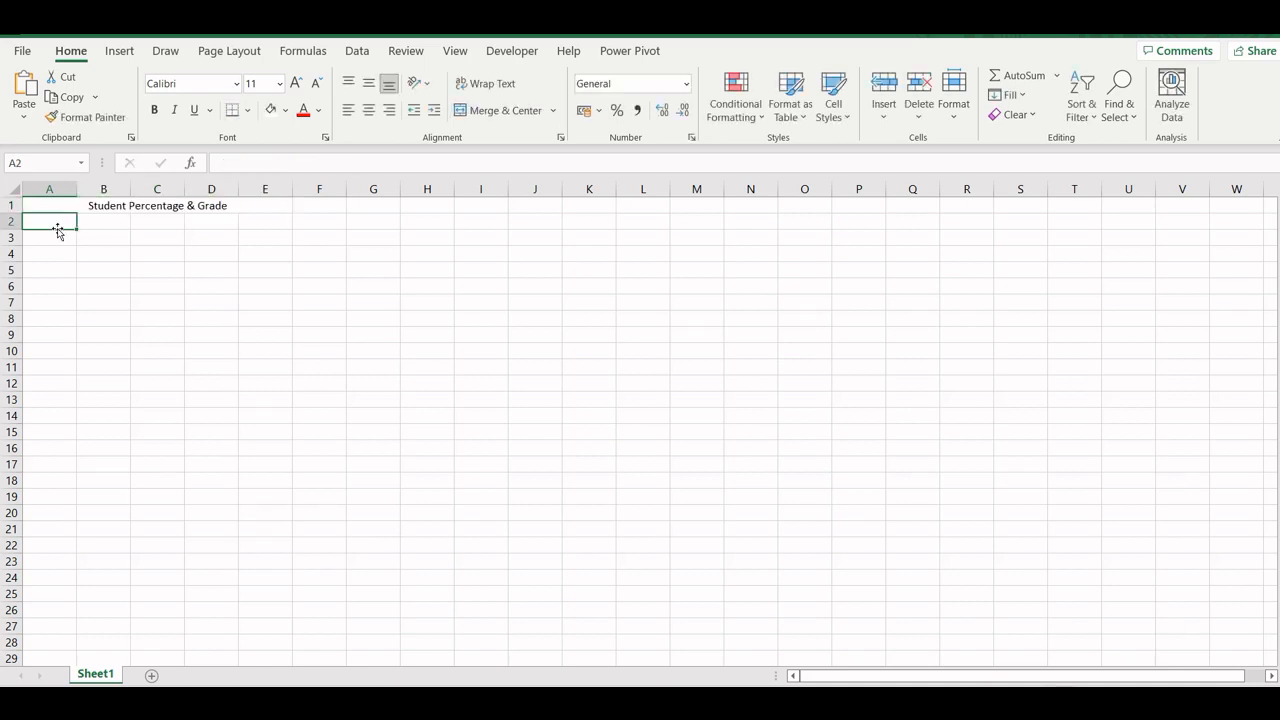
- Enter the column headers "S.No" in A2 and "Name of Student" in B2
type("S.")
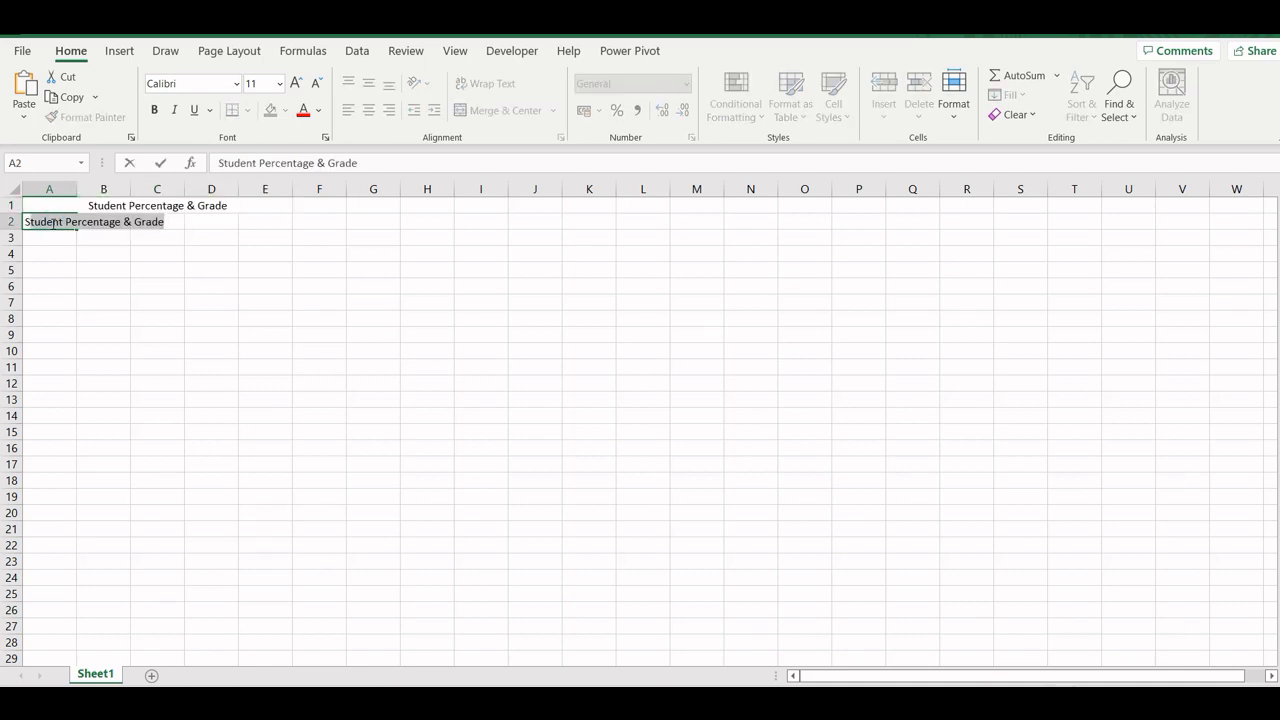
type("No")
key("Return")
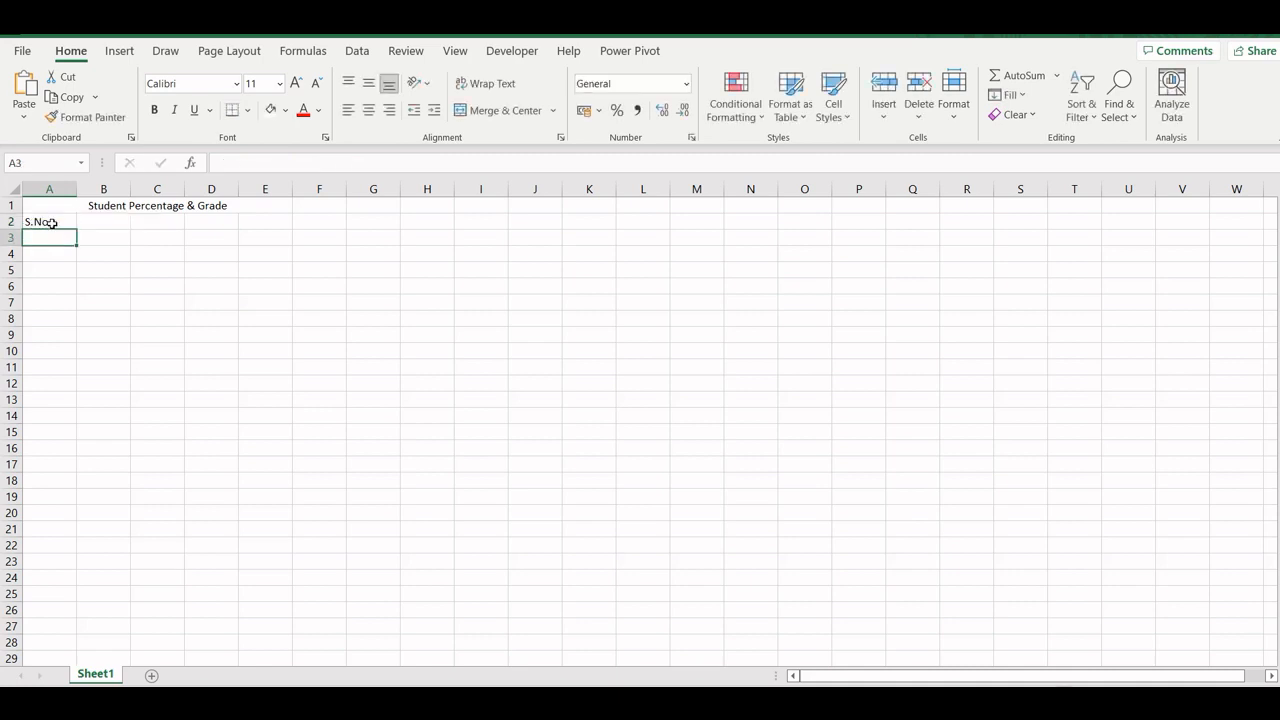
left_click(92, 222)
type("Name of ")
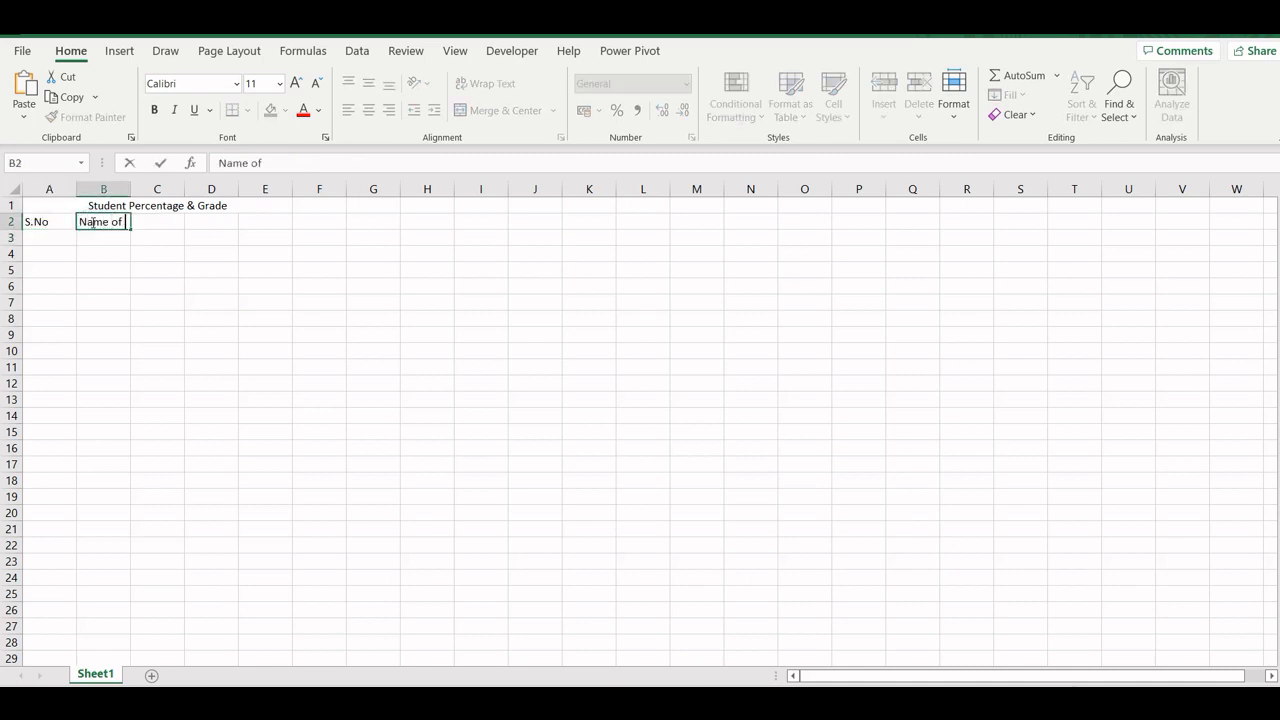
type("Student")
key("Tab")
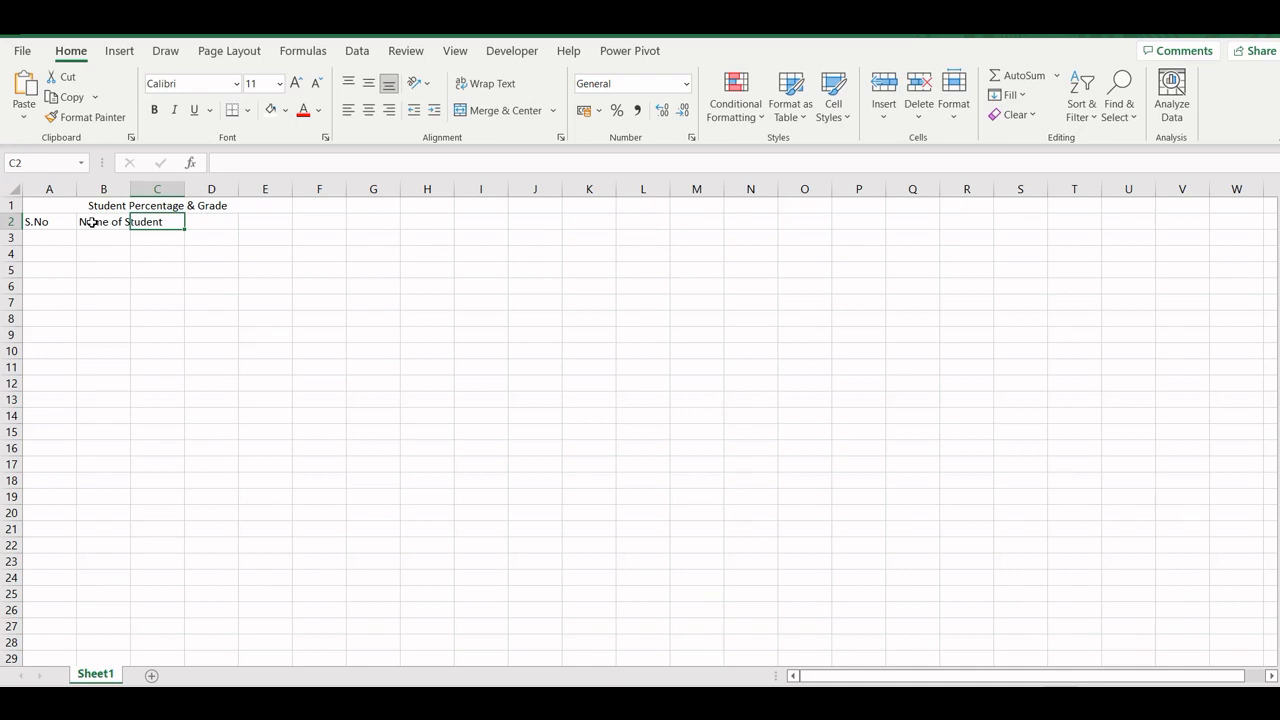
- Enter the column headers "%" in C2 and "Grade" in D2
type("%")
key("Return")
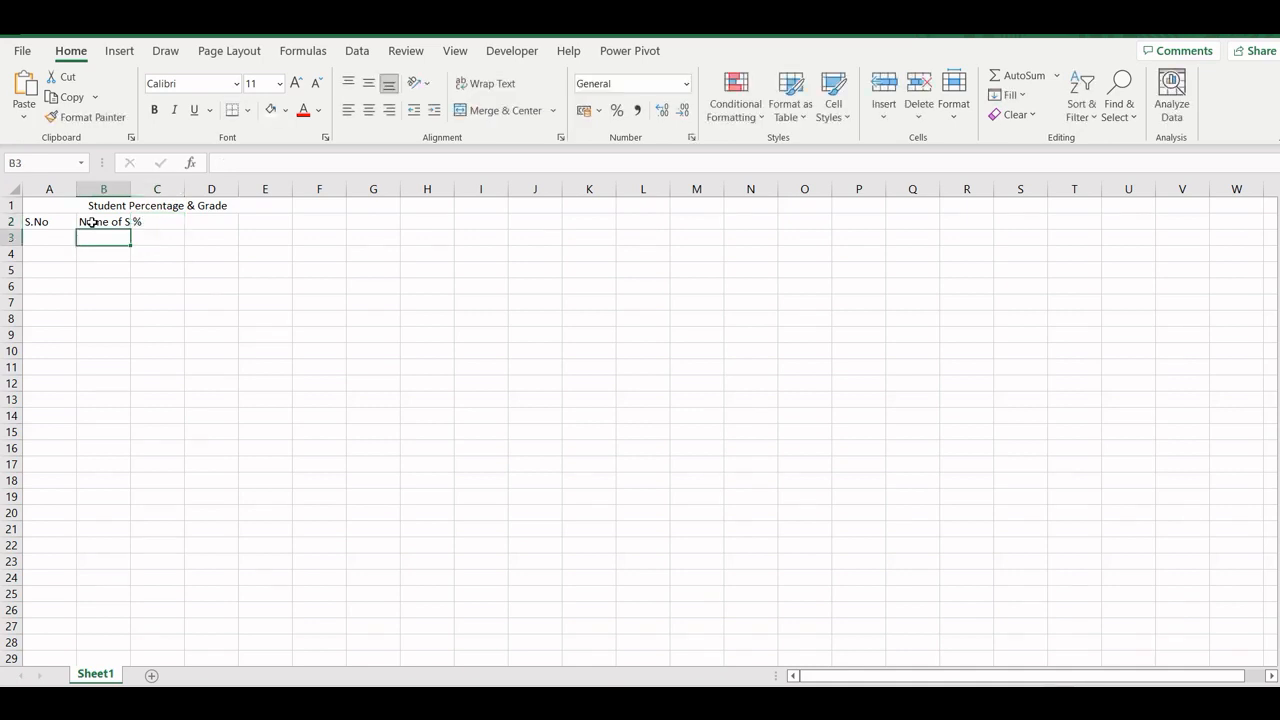
key("Right")
key("Up")
key("Right")
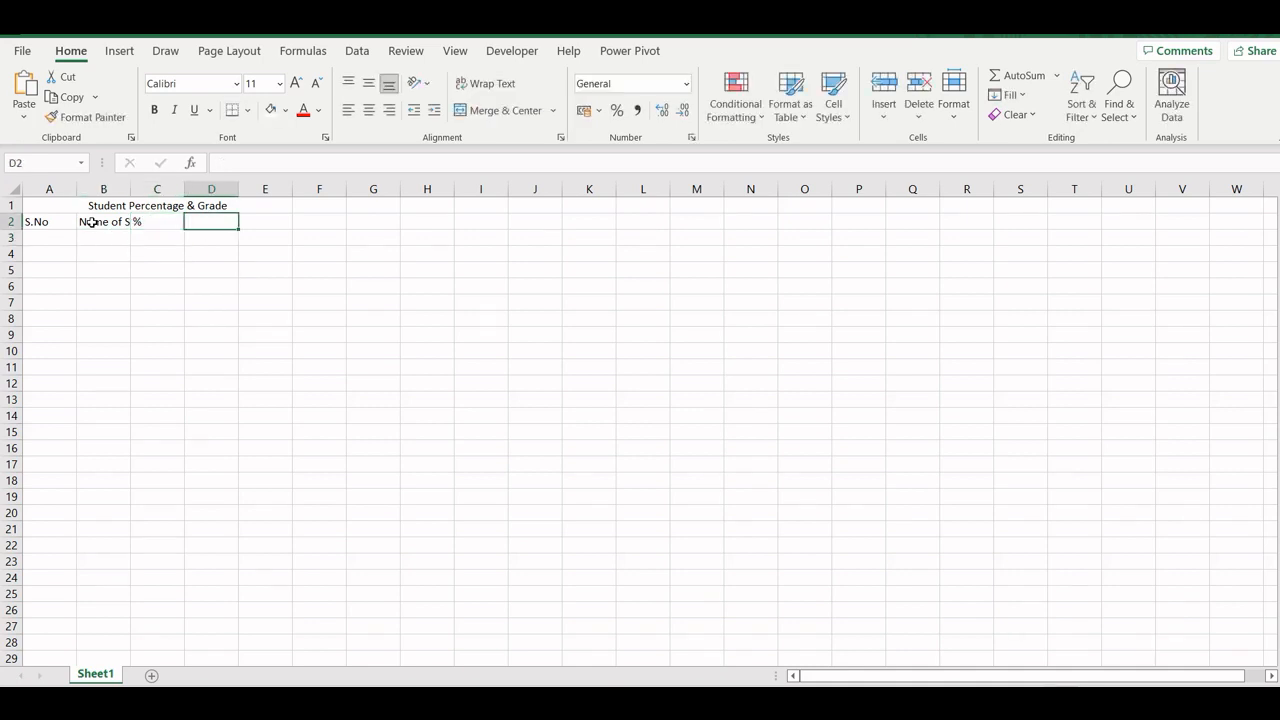
type("Grade")
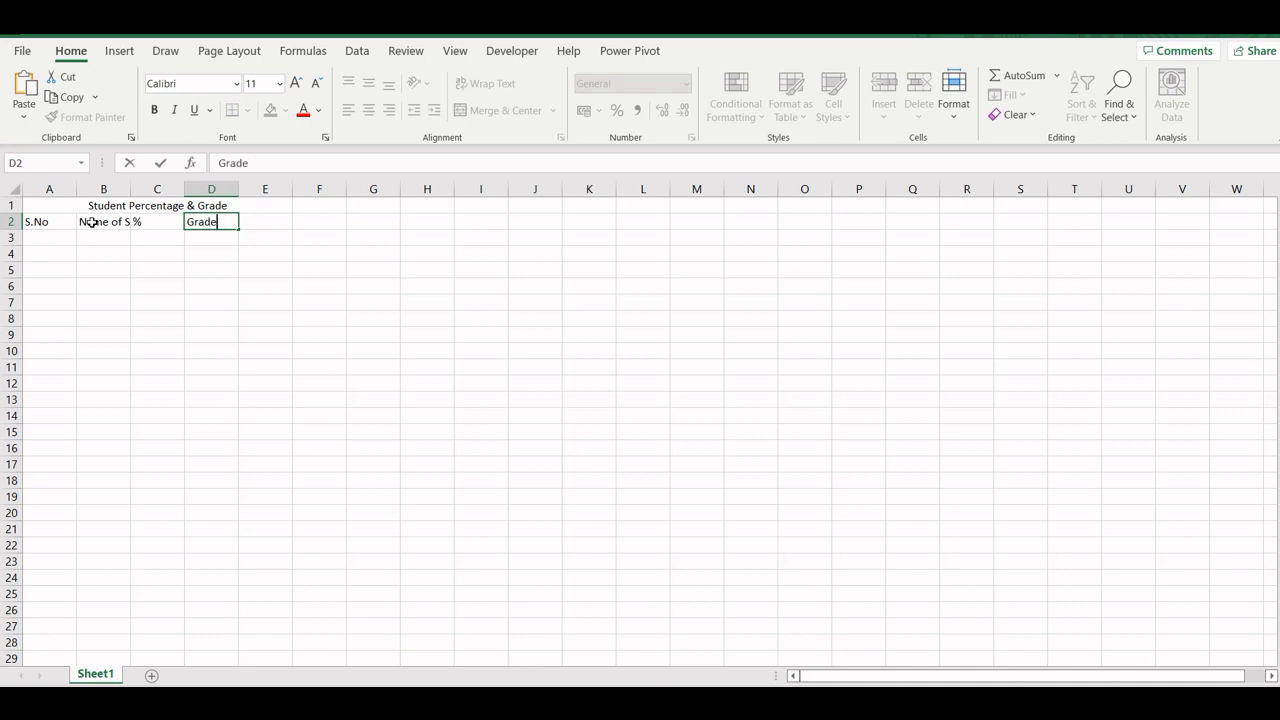
type(" & Re")
key("BackSpace")
key("BackSpace")
key("BackSpace")
key("BackSpace")
key("BackSpace")
key("Return")
left_click(91, 302)
- Fill the merged title cell A1 with the standard light green colour
left_click(47, 205)
left_click(285, 110)
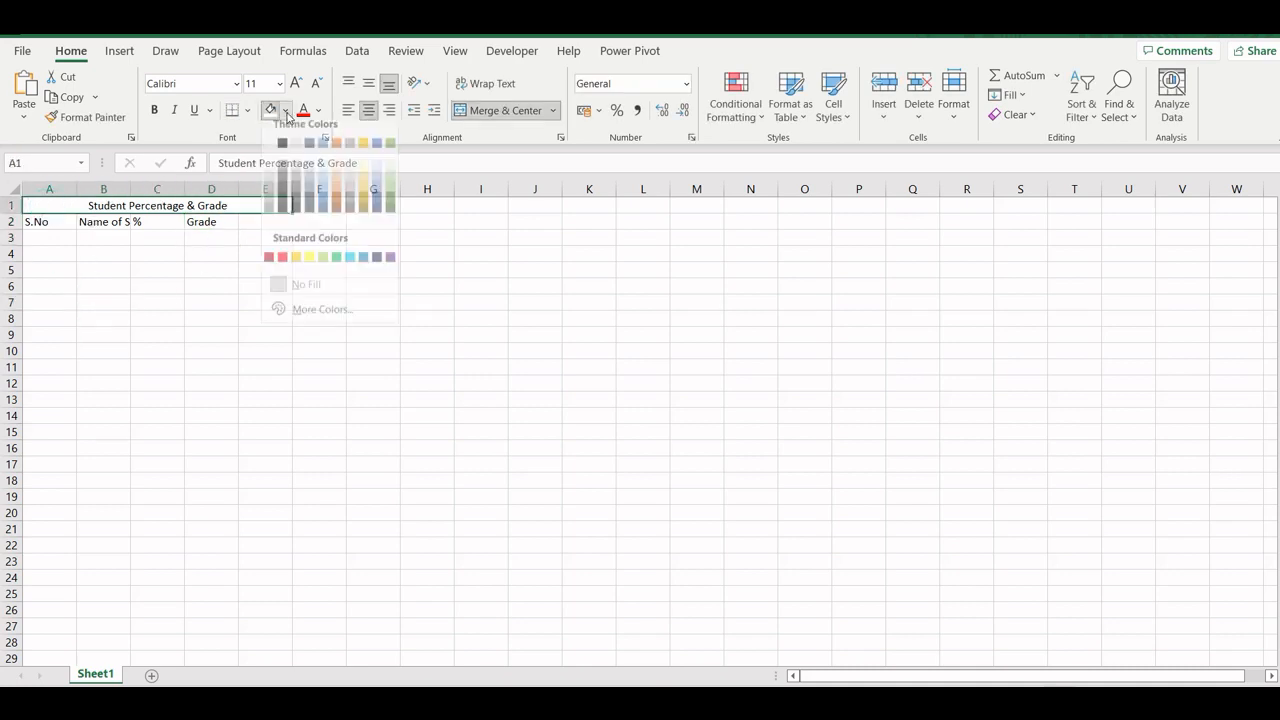
left_click(322, 268)
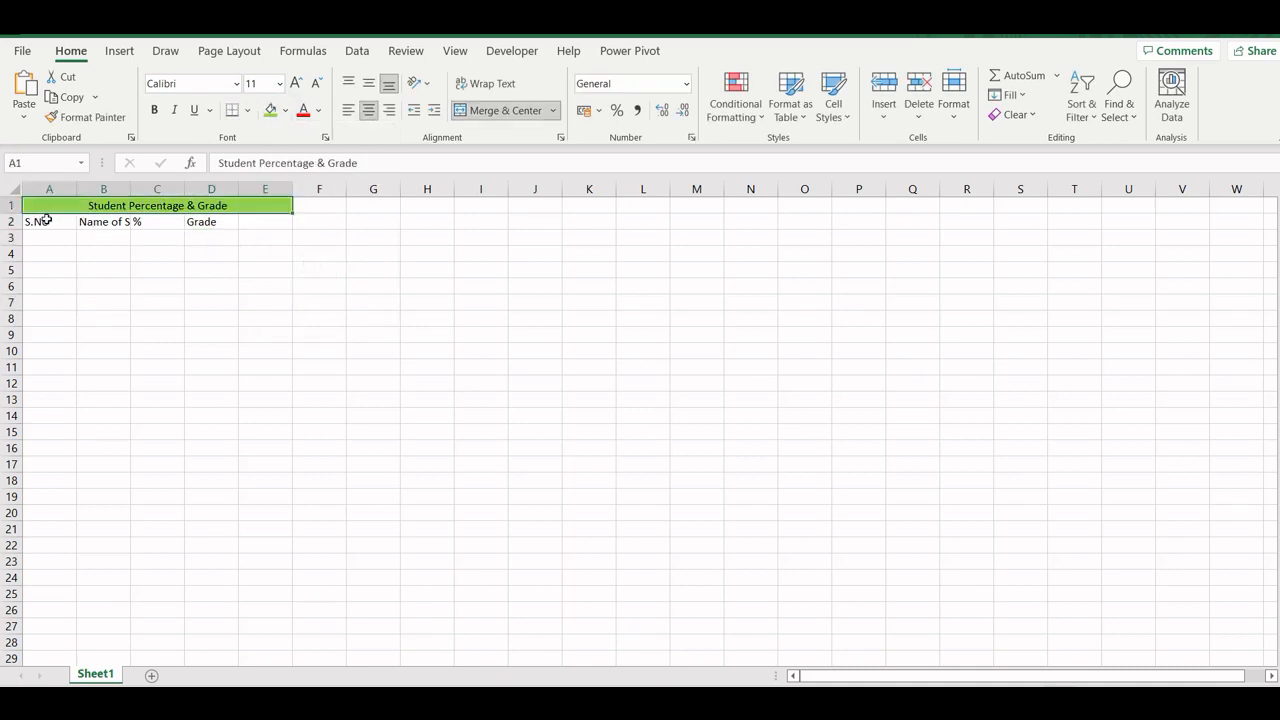
- Apply all borders to the table range A2:E15
left_click_drag(44, 220, 254, 429)
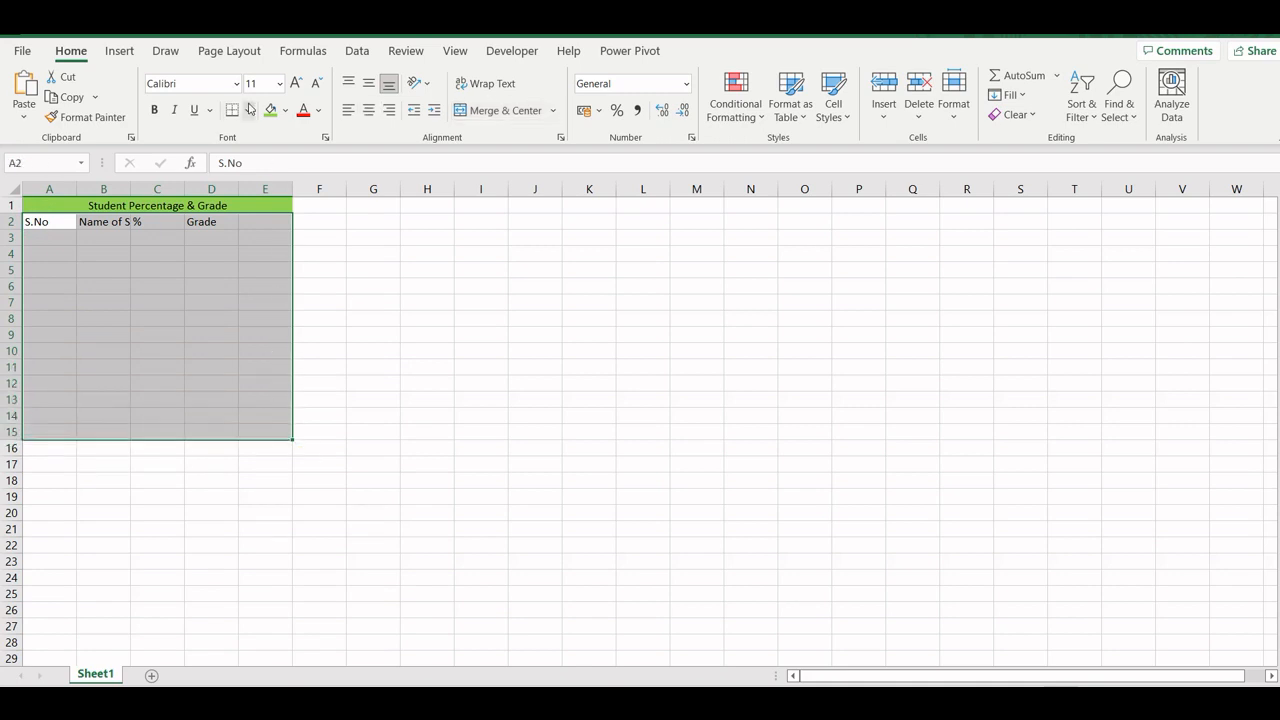
left_click(247, 110)
left_click(257, 279)
left_click_drag(36, 222, 168, 210)
left_click(285, 110)
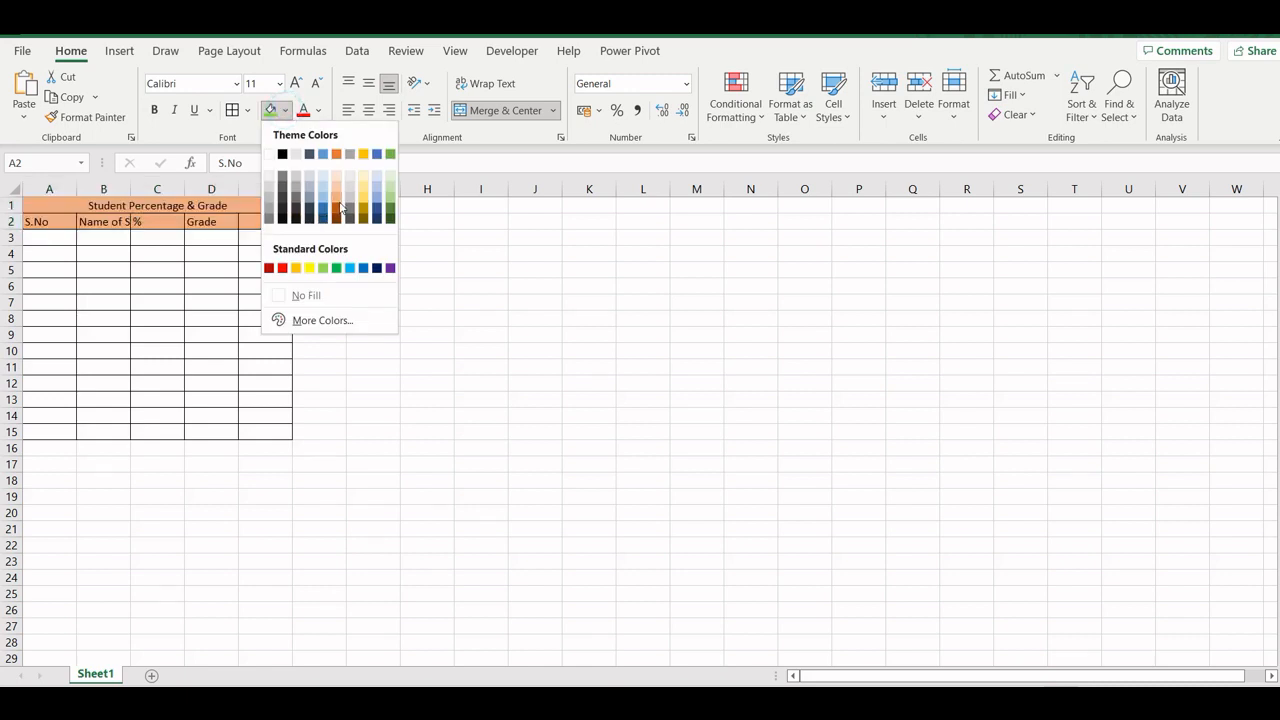
left_click(227, 236)
- Fill header cells A2:E2 with Orange, Accent 2, Lighter 40% and autofit the width of column A
left_click_drag(38, 218, 262, 222)
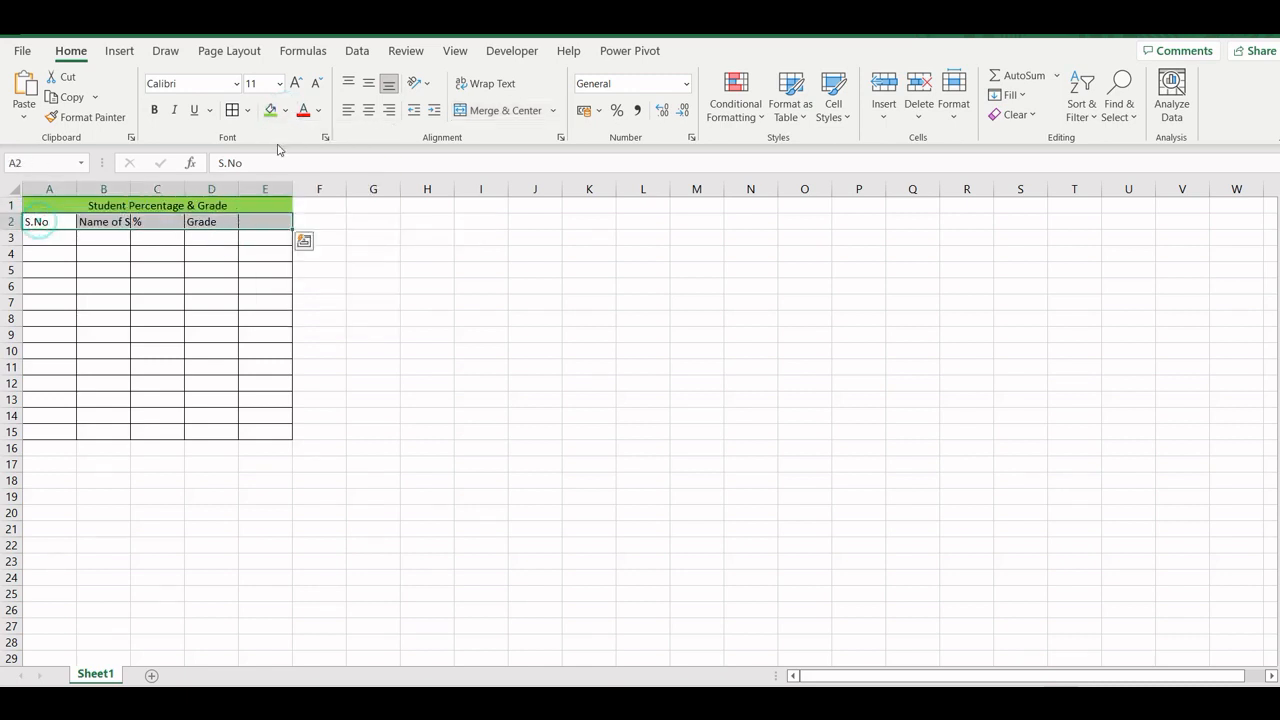
left_click(285, 110)
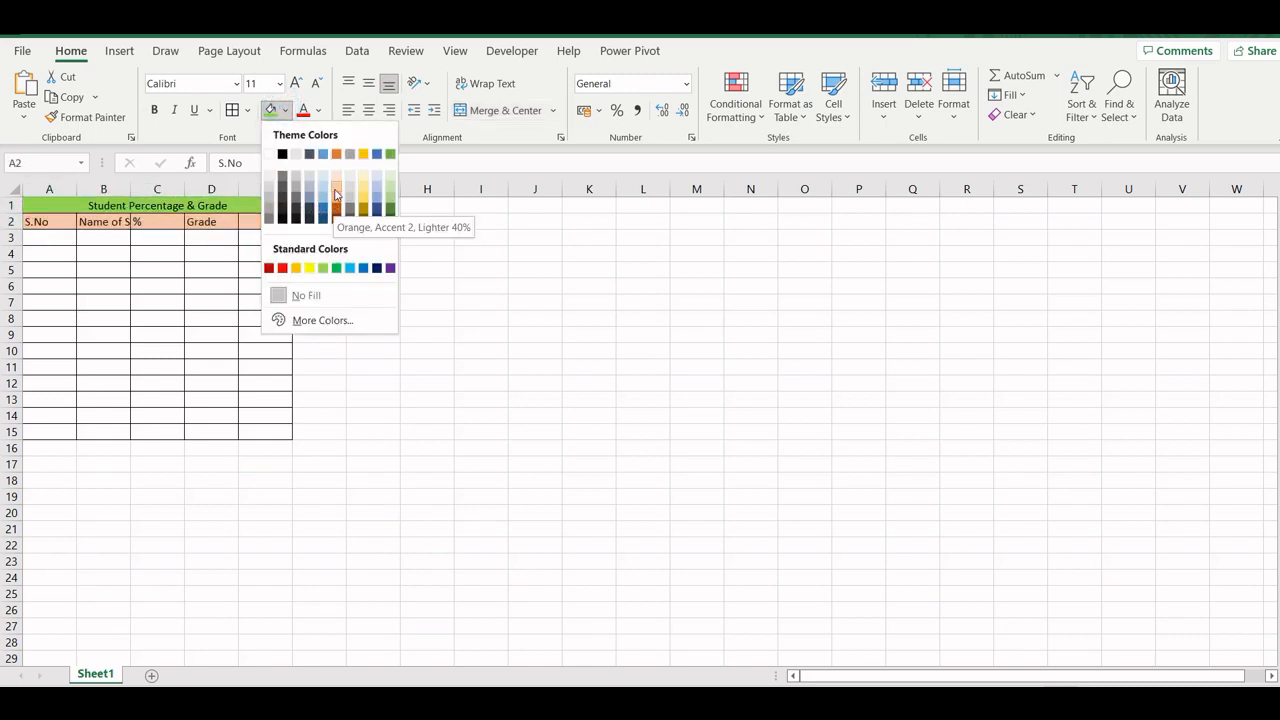
left_click(336, 191)
left_click(429, 282)
double_click(76, 189)
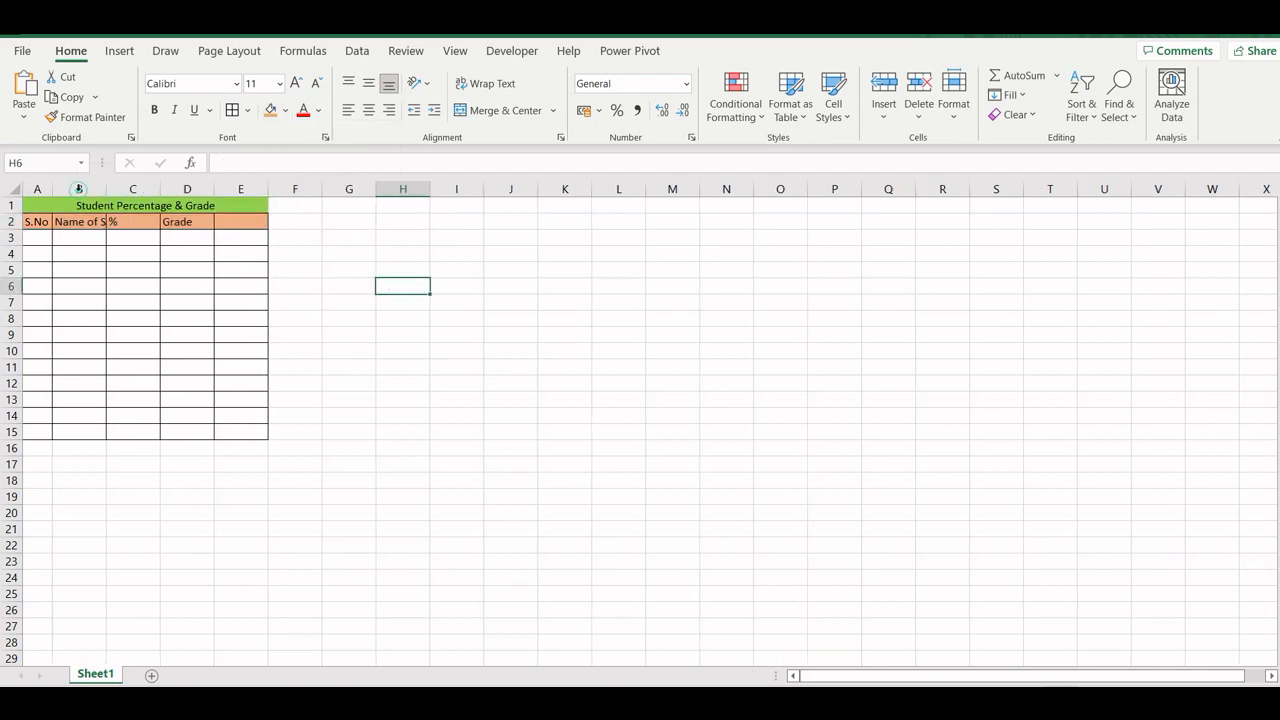
- Number the student rows from 1 to 12 in A3:A14, leaving A15 empty
left_click(37, 240)
type("1")
key("Return")
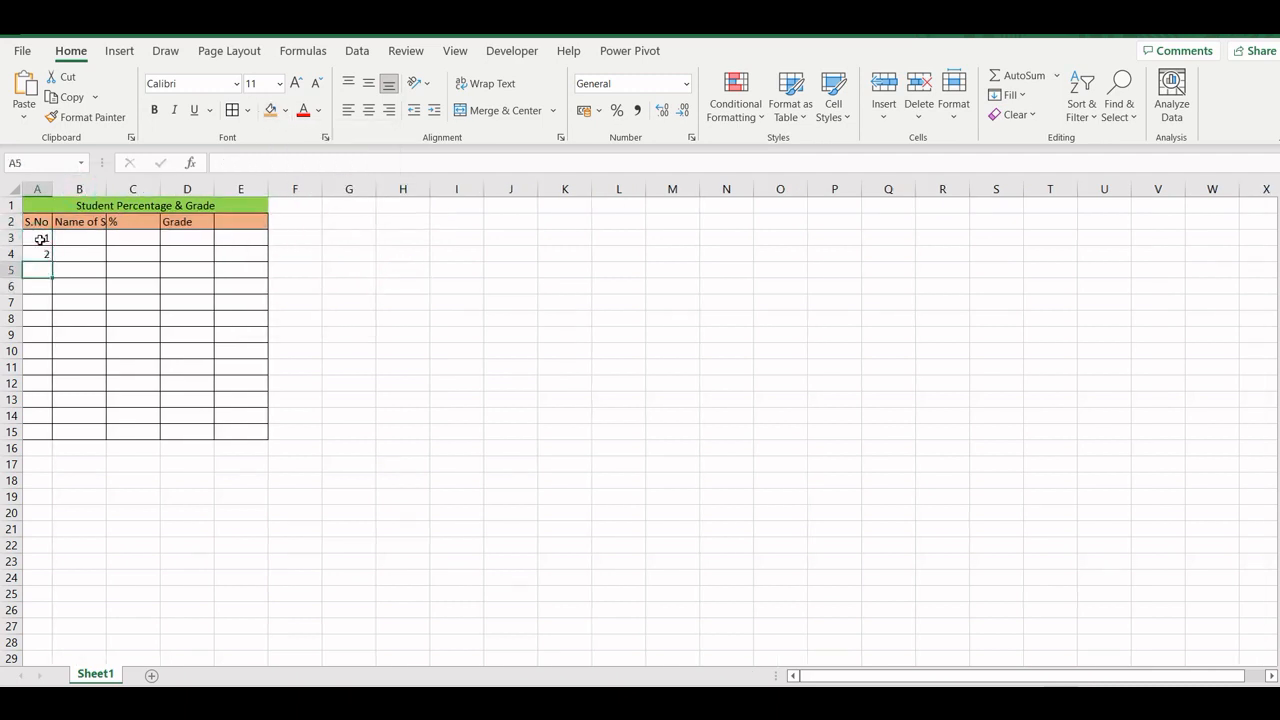
left_click_drag(40, 240, 42, 432)
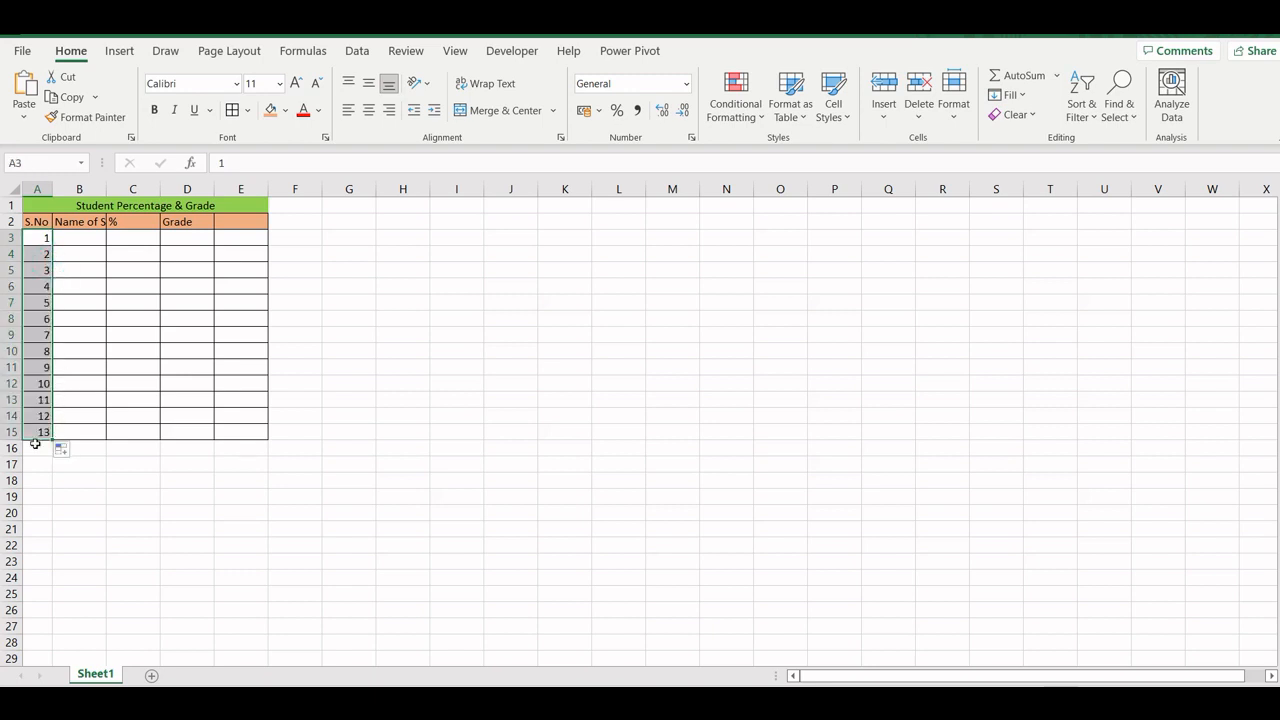
left_click(42, 432)
key("Delete")
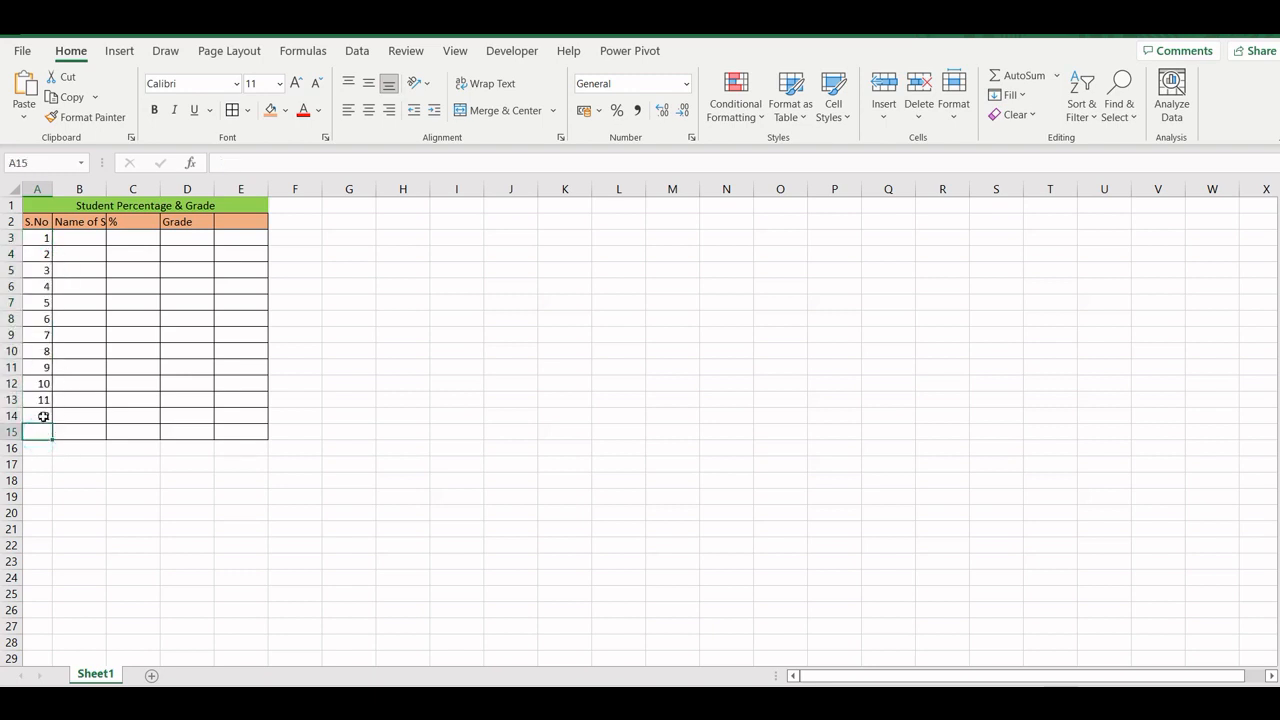
left_click(96, 462)
- Enter the first three students' names in B3:B5
left_click(78, 244)
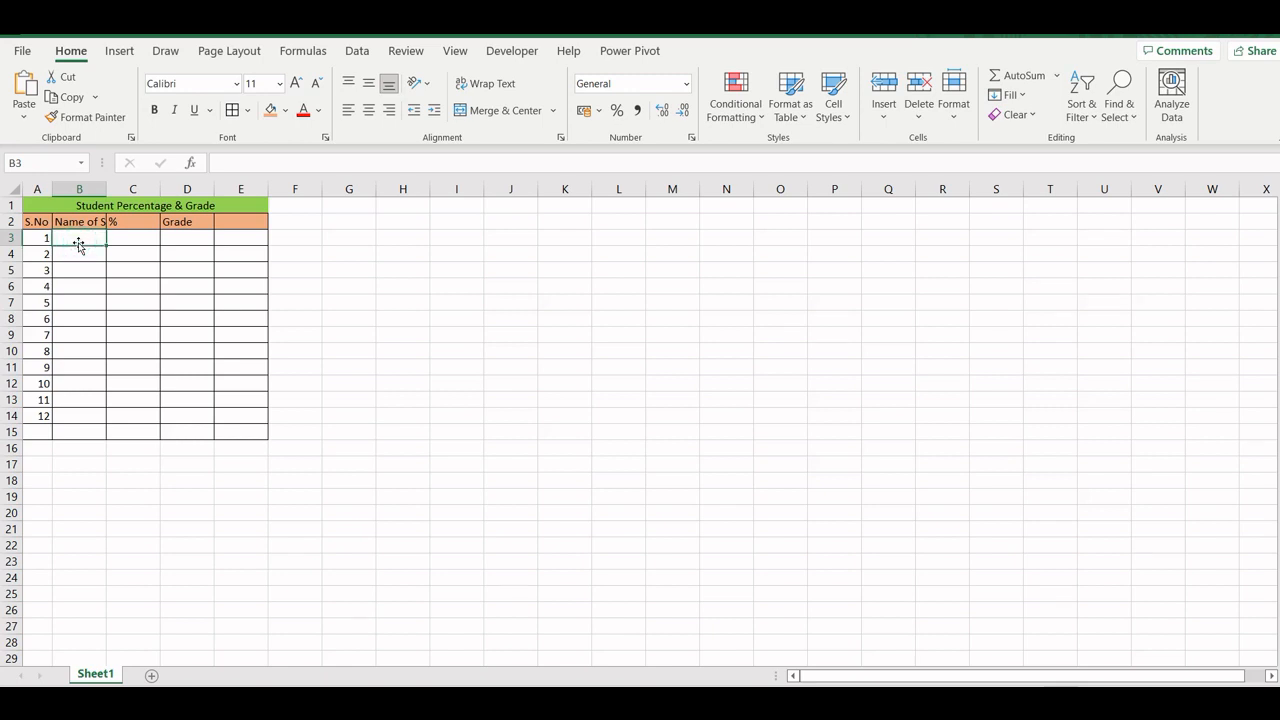
type("Ram")
key("Return")
type("Mo")
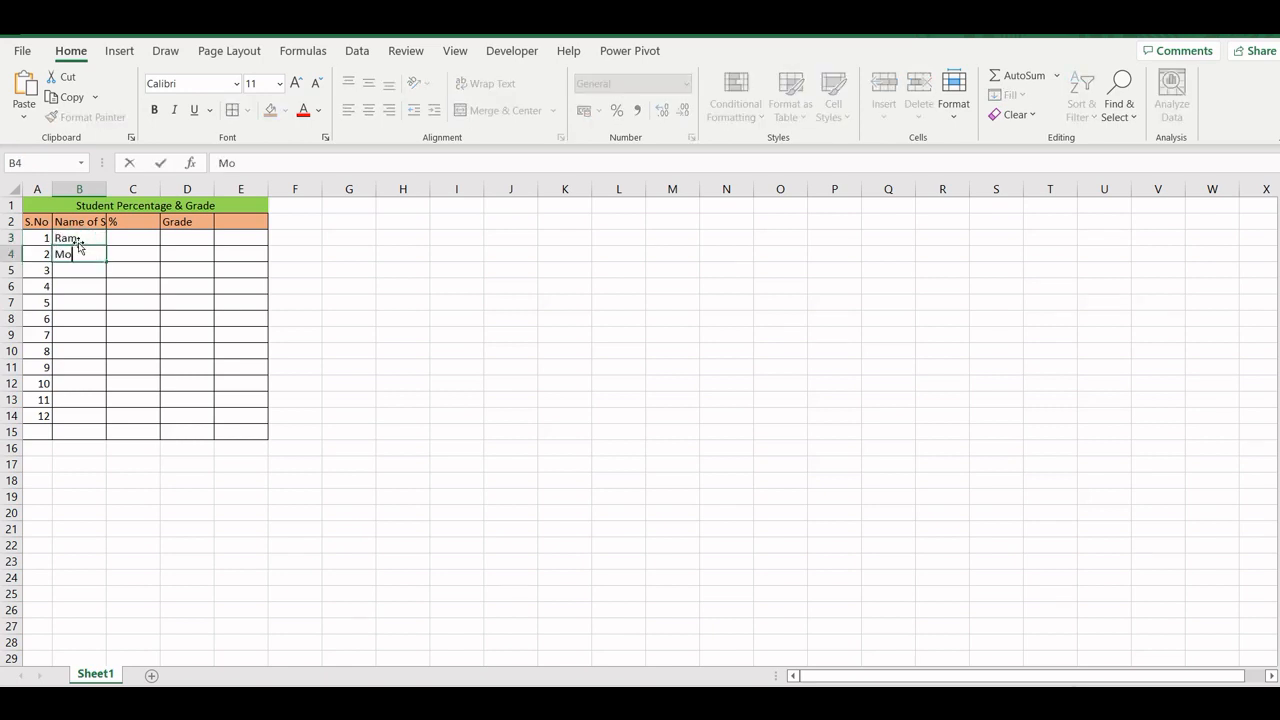
type("haban")
key("Return")
type("Nisha")
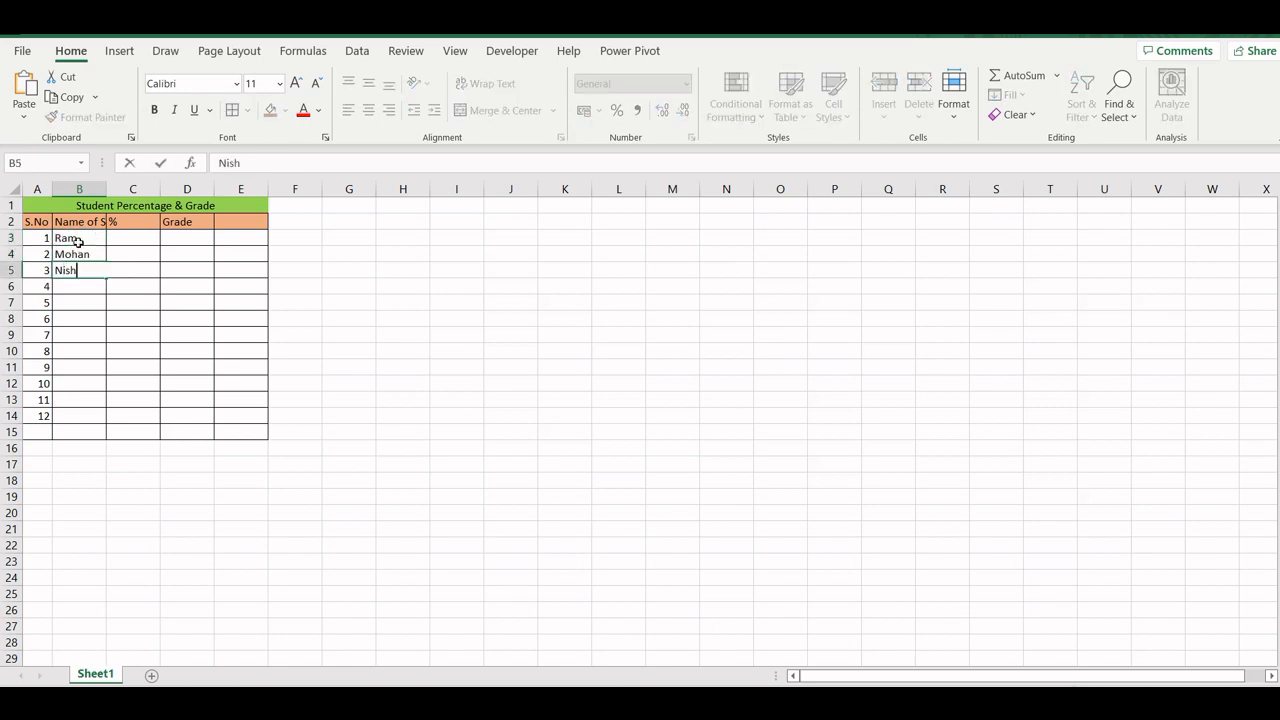
key("Return")
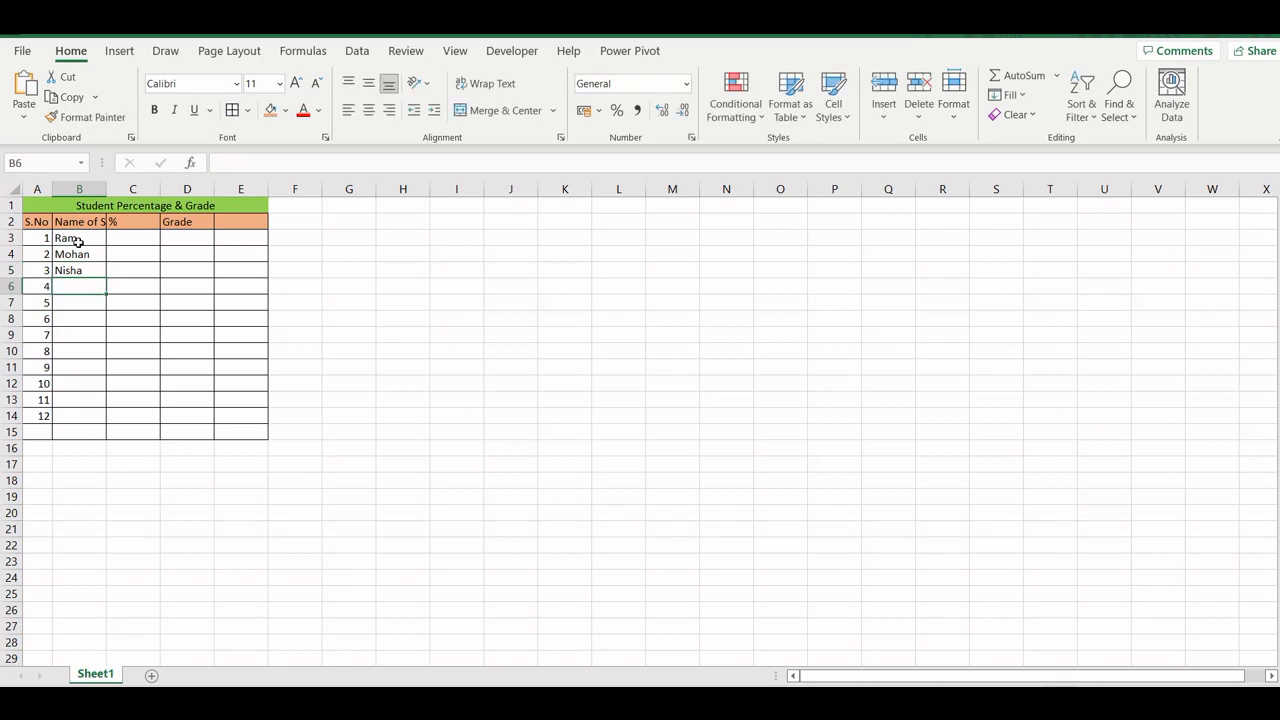
- Enter the names of students 4 to 8 in B6:B10
type("Diwakat")
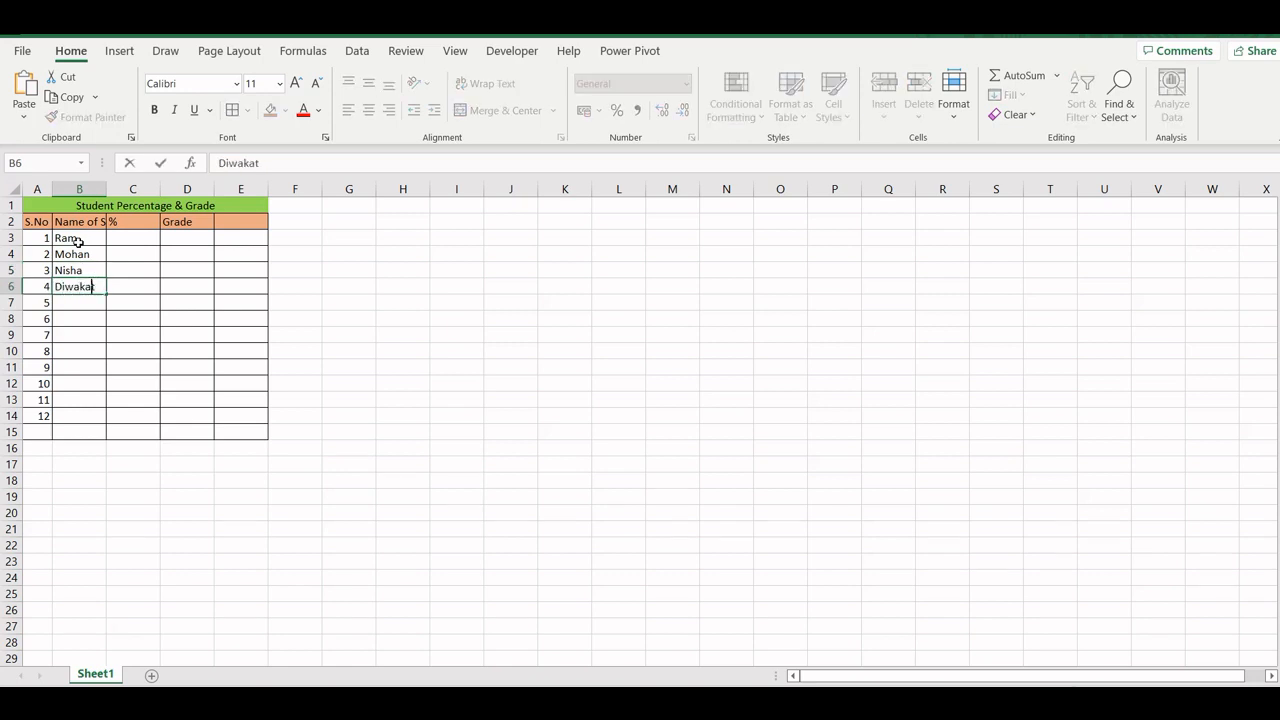
key("Return")
type("Shambhu")
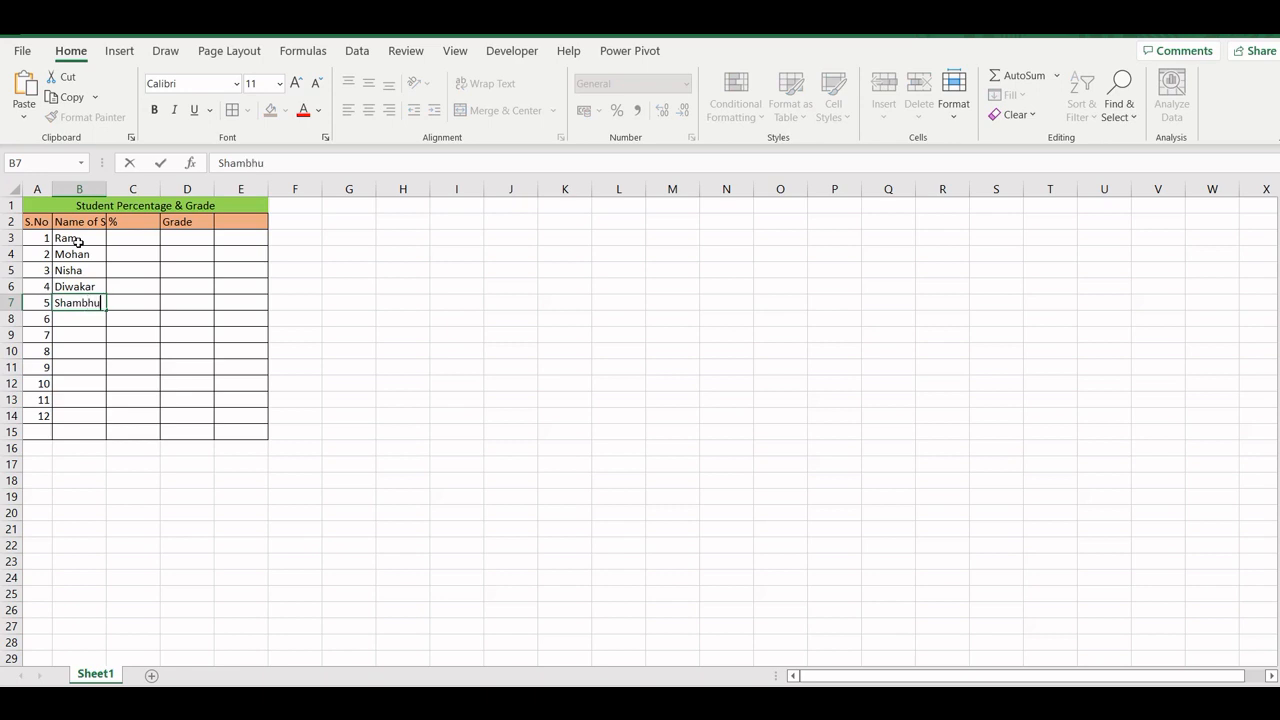
key("Return")
type("Dibya")
key("Return")
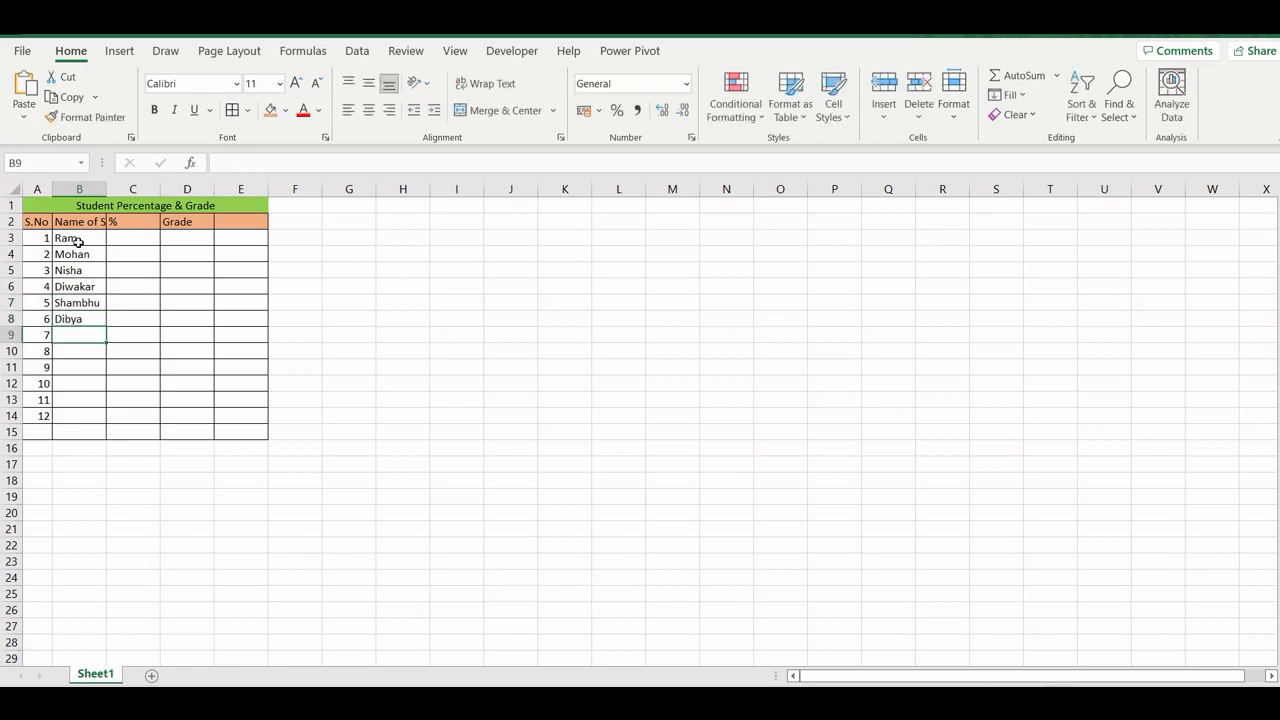
type("Sonal")
key("Return")
type("Mohit")
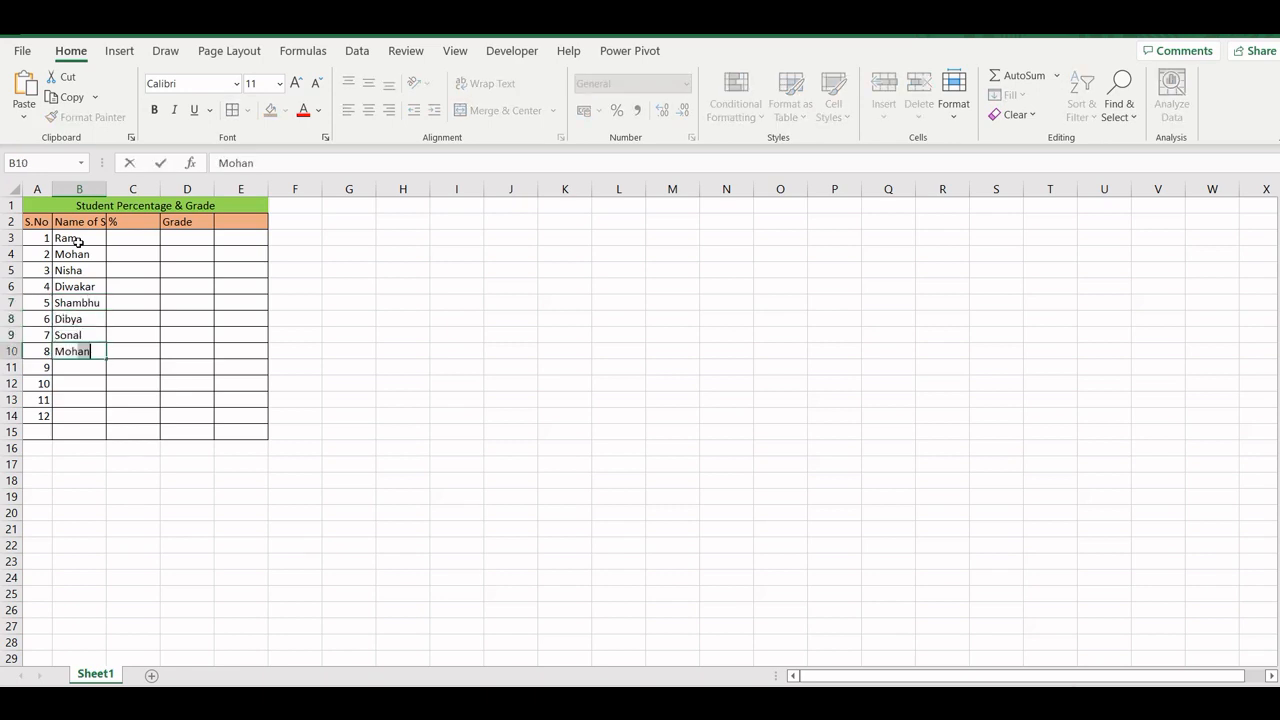
key("Return")
- Enter the names of students 9 to 12 in B11:B14
type("Vivek")
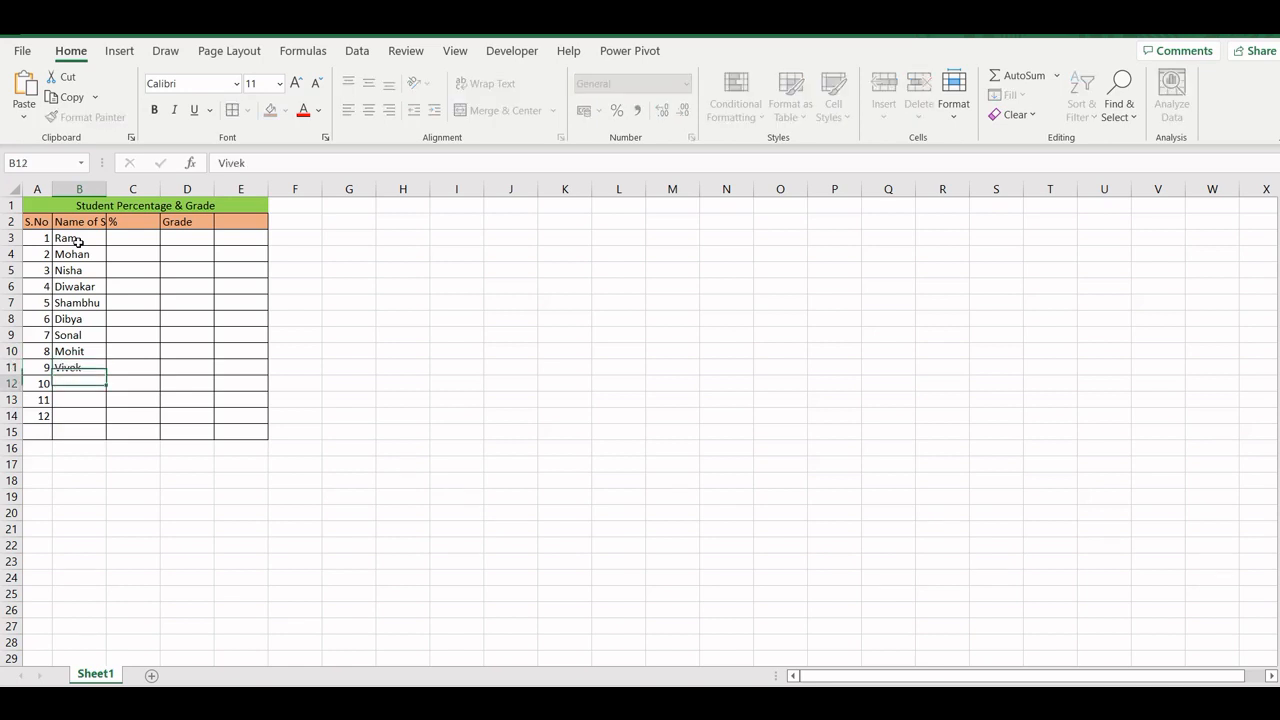
key("Return")
type("Rupa")
key("Return")
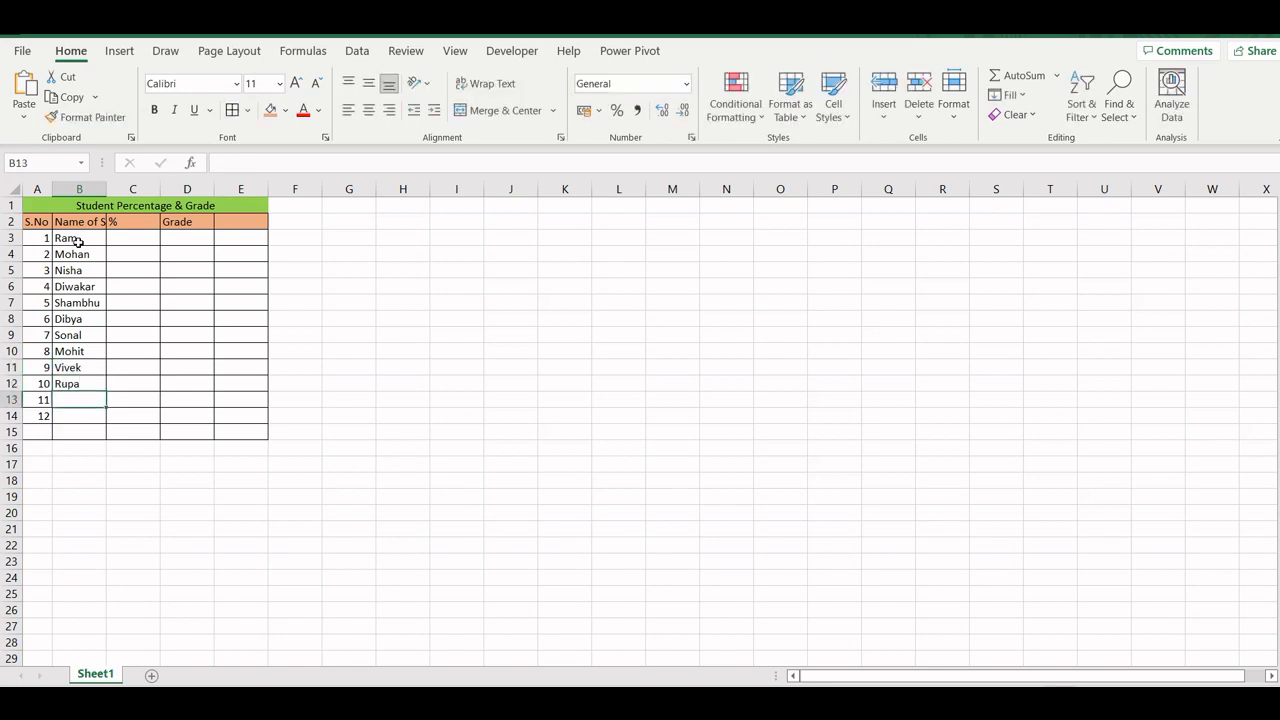
type("Ankita")
key("Return")
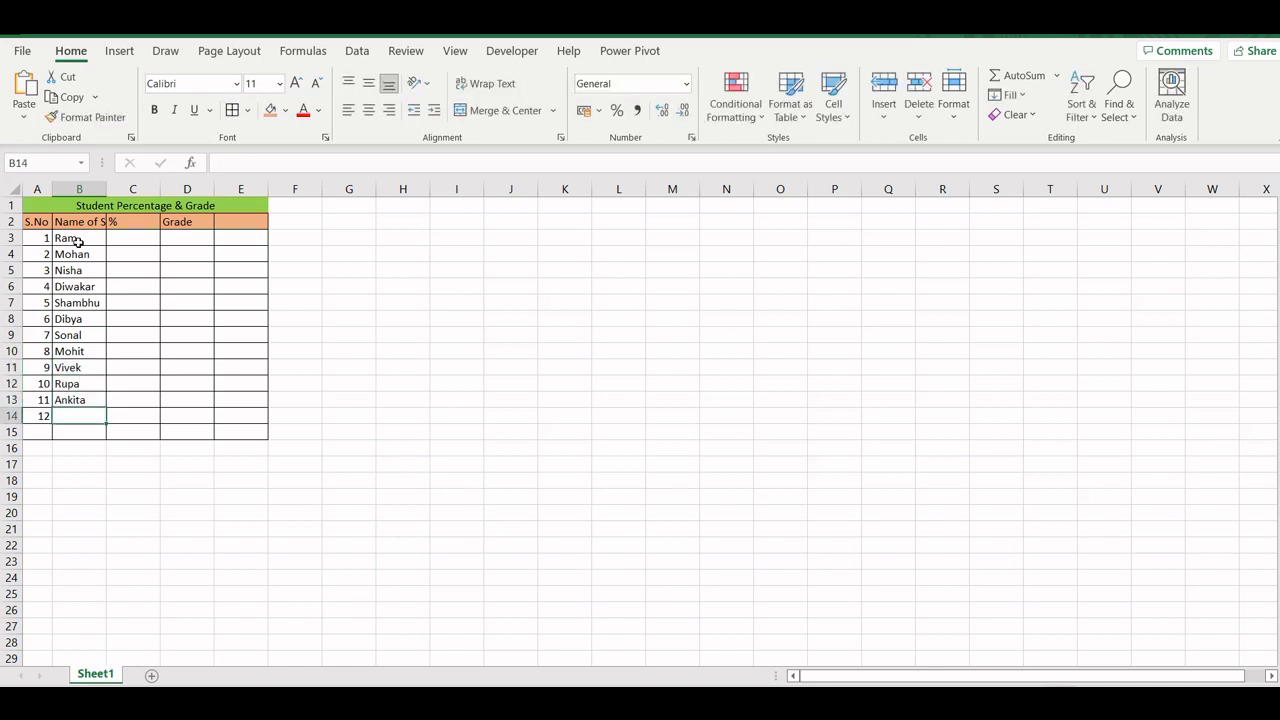
key("Up")
key("Down")
type("Jai")
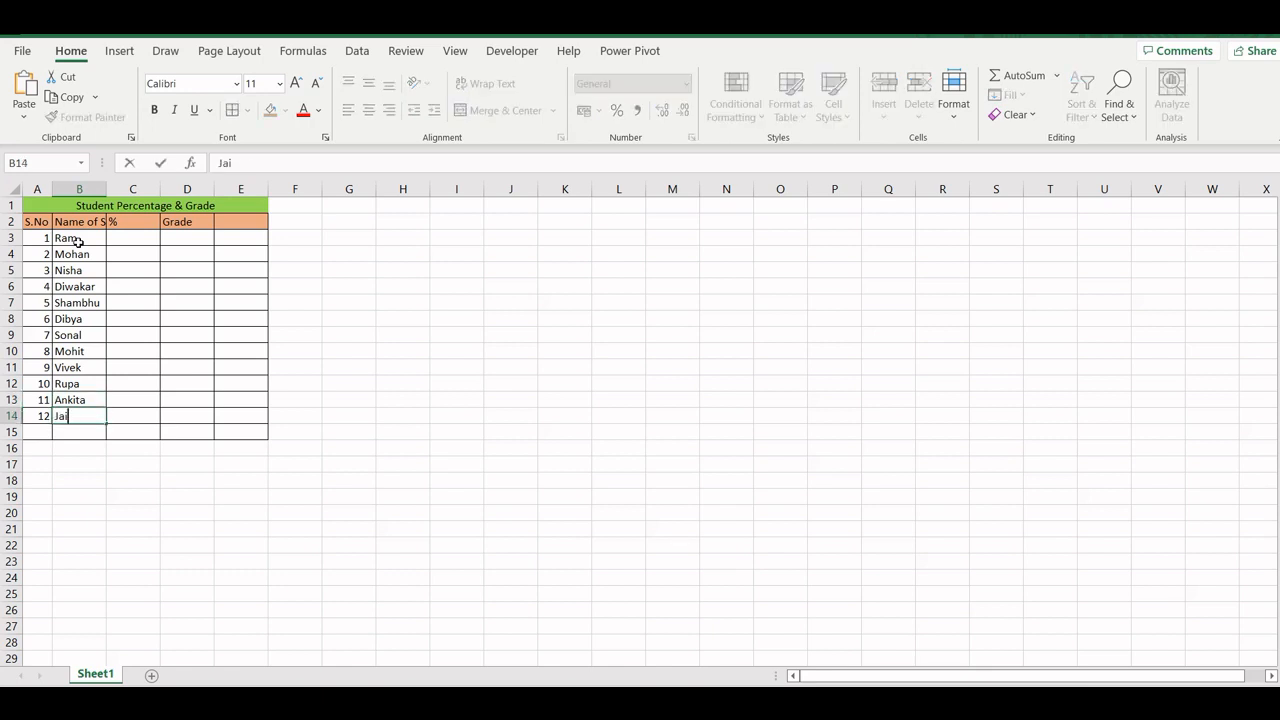
key("Return")
- Autofit the width of column B and center the contents of A2:E15 horizontally
double_click(107, 189)
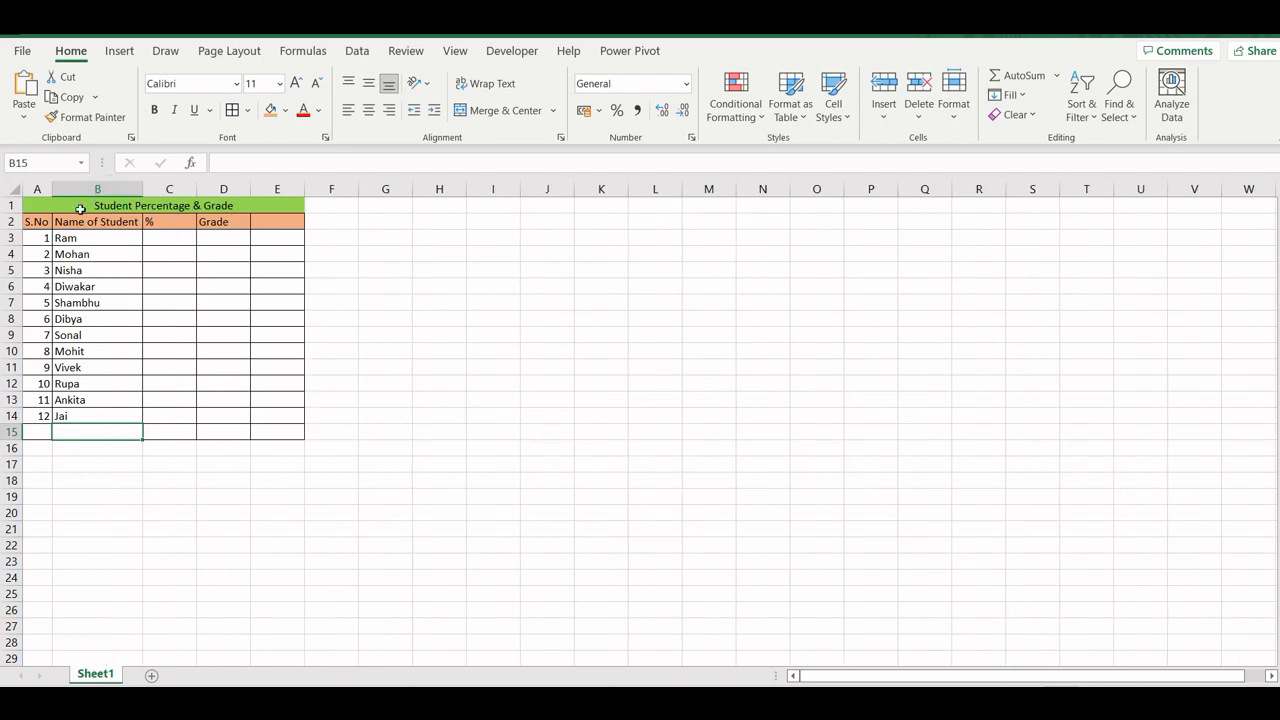
left_click_drag(36, 222, 286, 431)
left_click(368, 112)
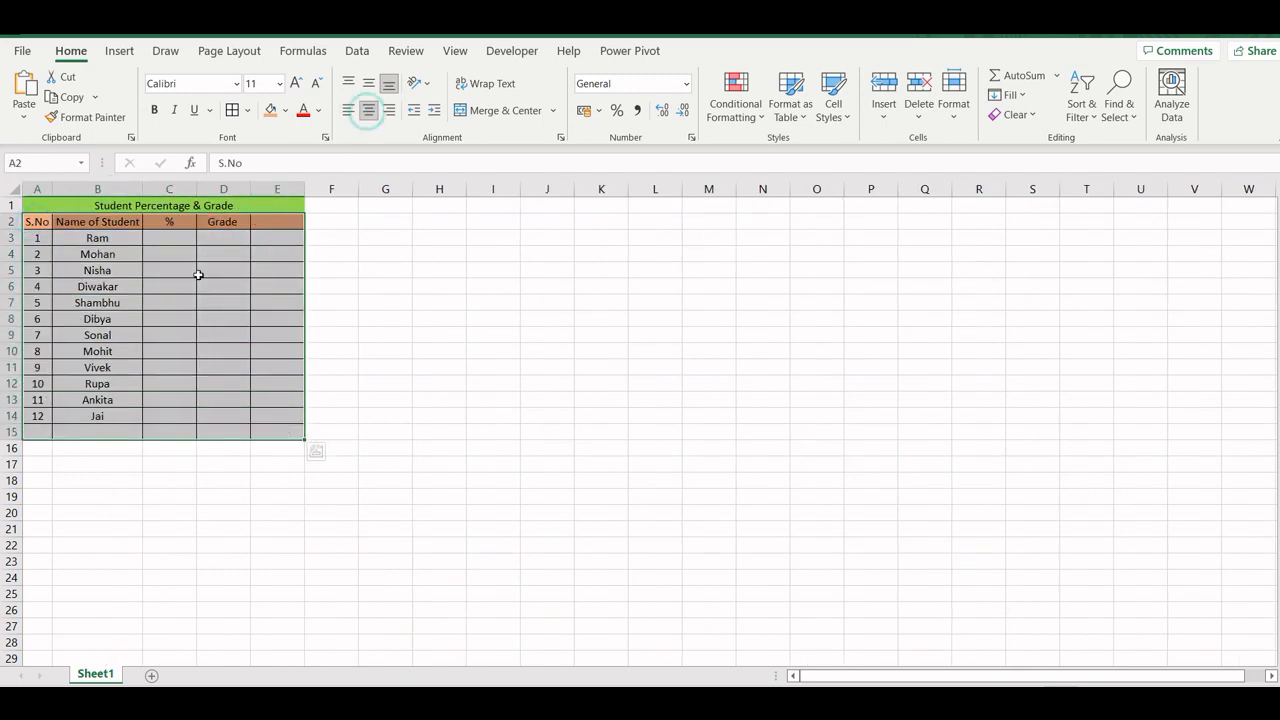
left_click(166, 240)
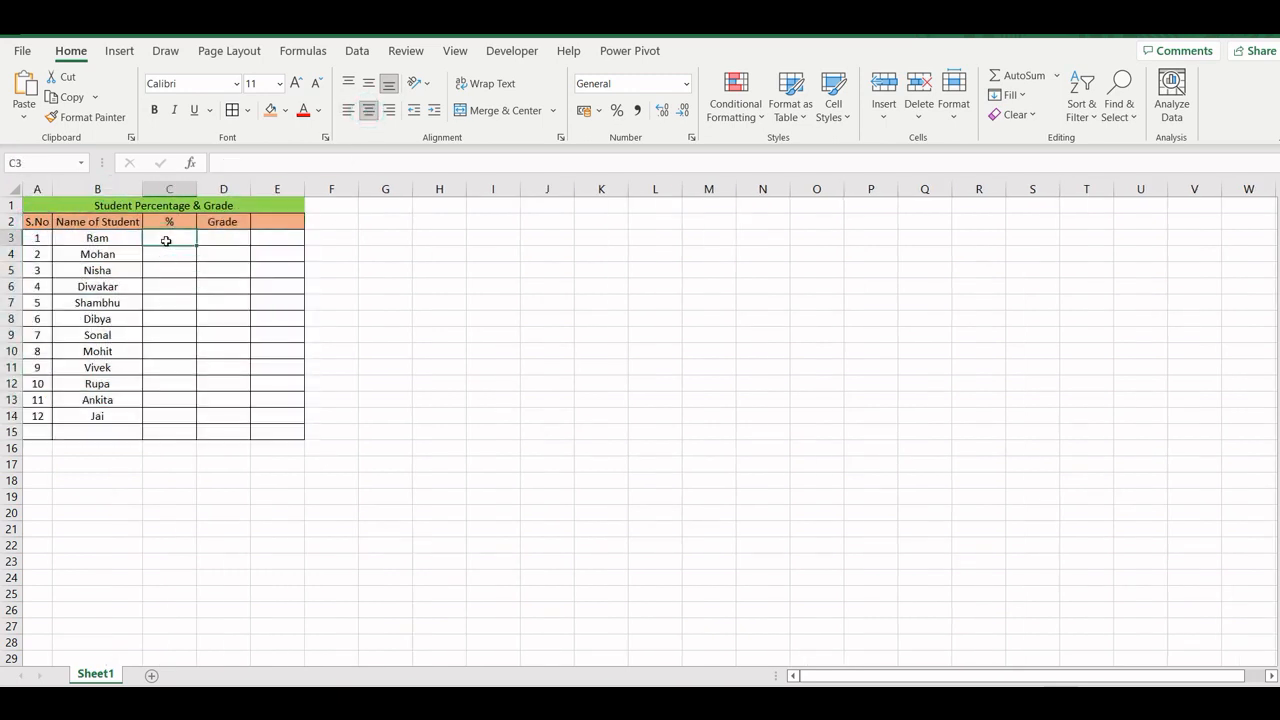
- Enter the percentages 99, 70 and 48 for the first three students in C3:C5
type("89")
key("Return")
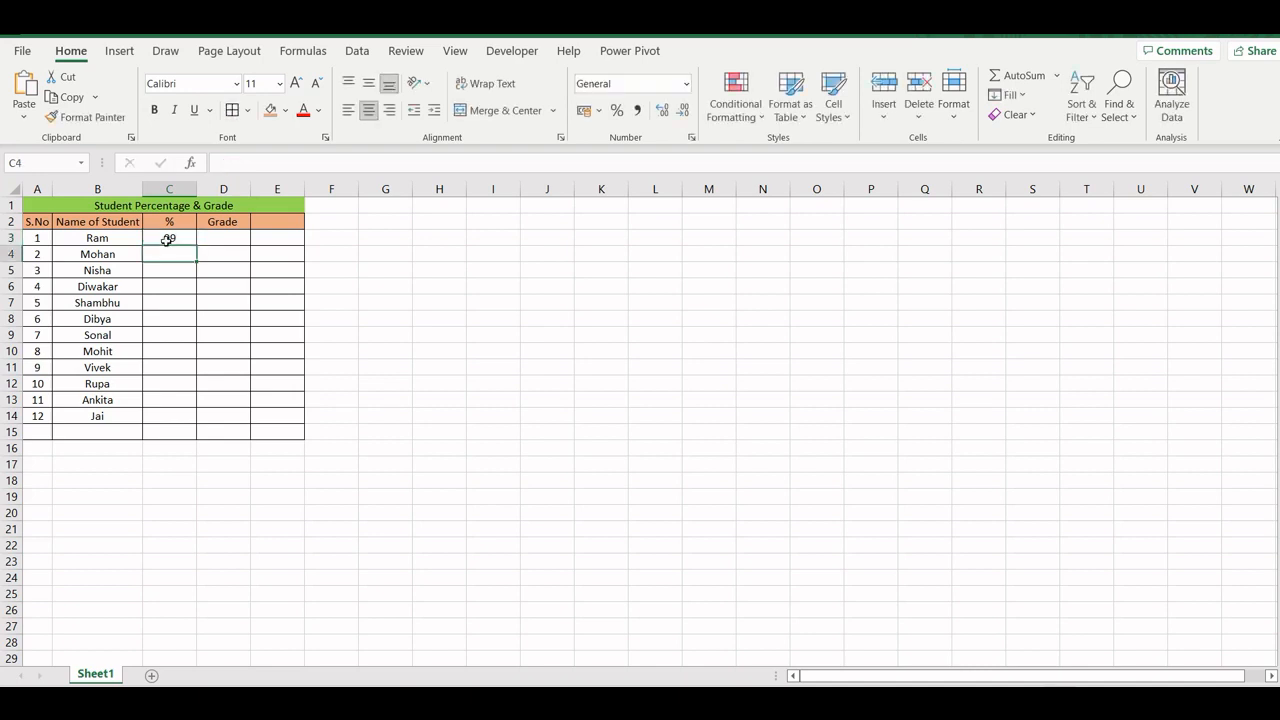
type("70")
key("Return")
type("20")
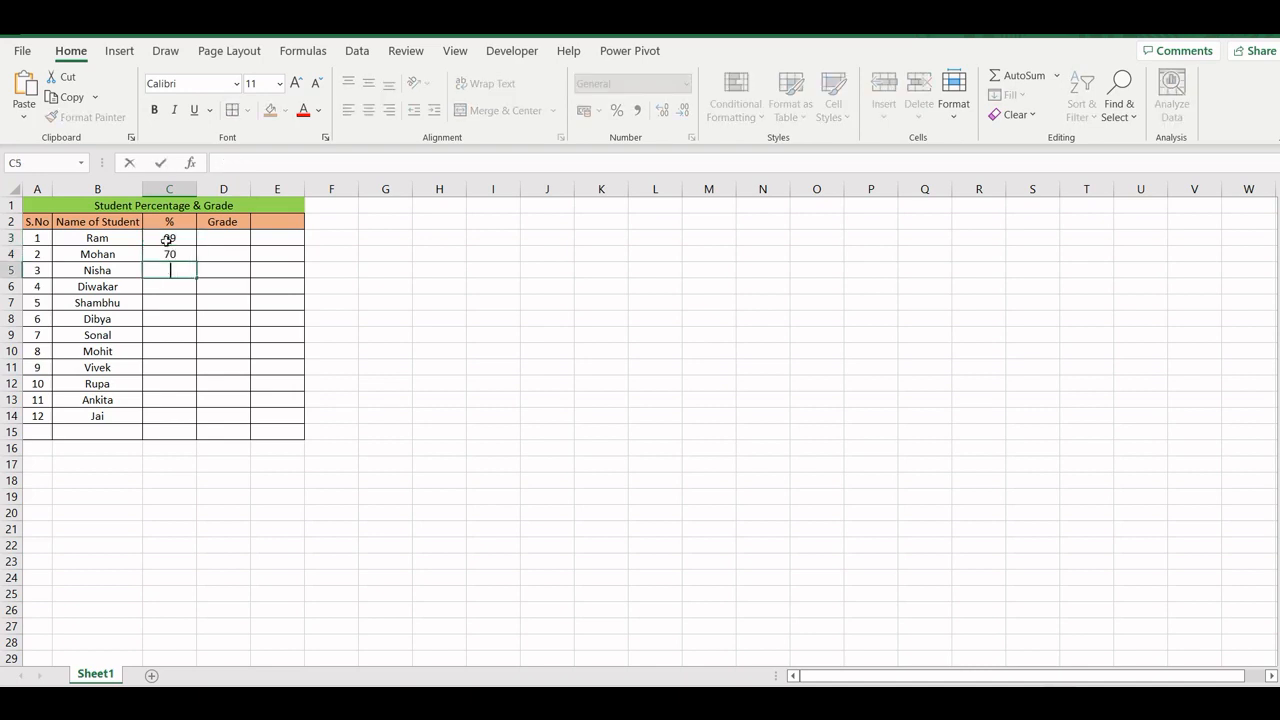
key("Return")
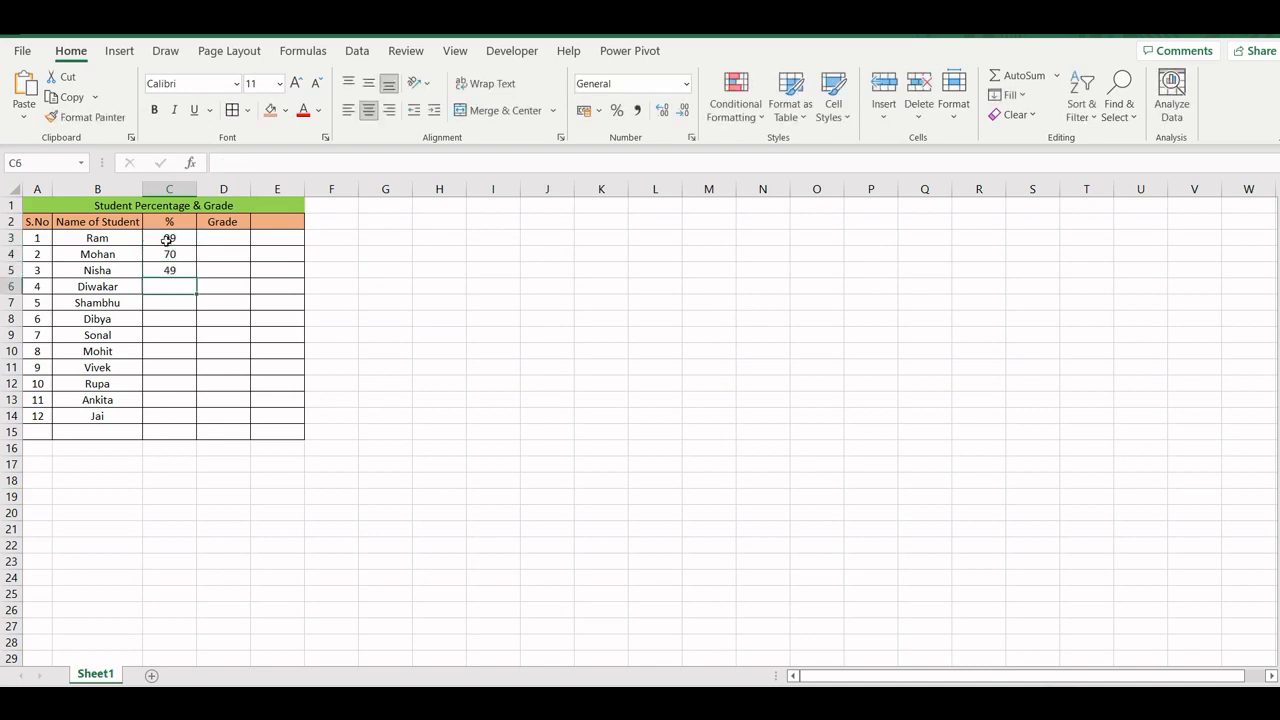
key("Up")
type("48")
key("Return")
- Enter the percentages 89, 89, 88 and 56 for students 4 to 7 in C6:C9
type("89")
key("Return")
type("89")
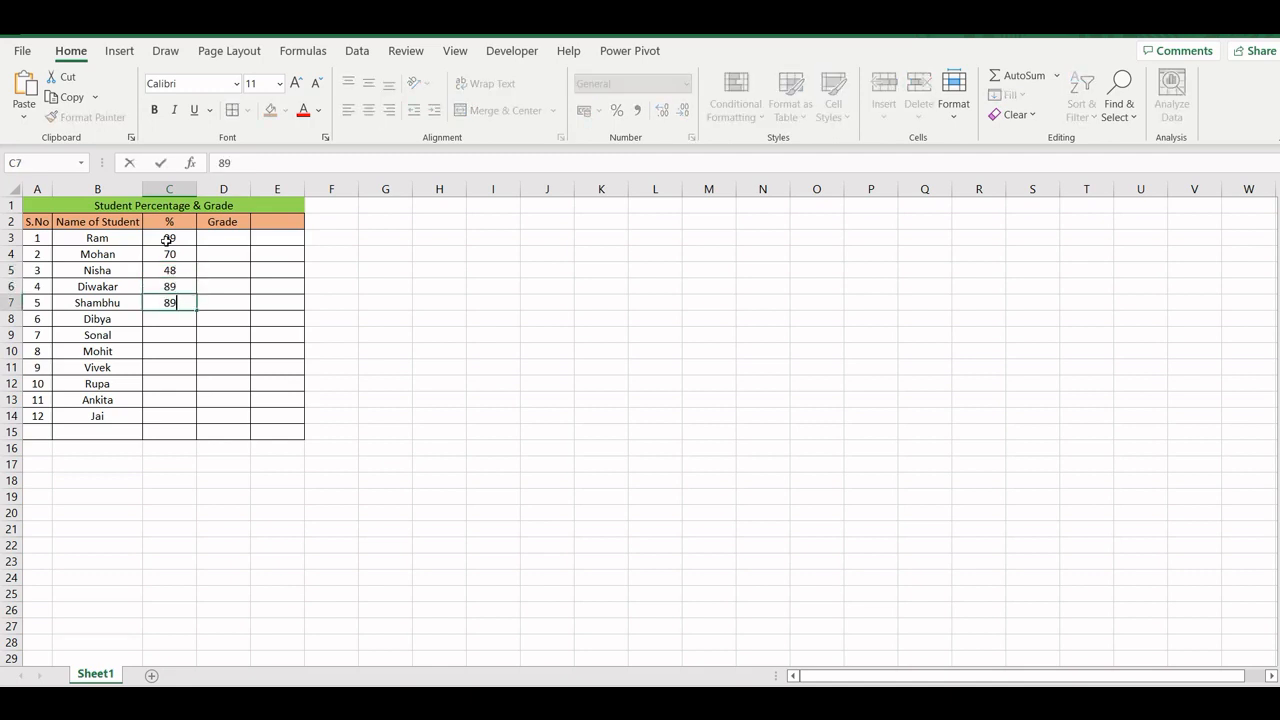
key("Return")
type("88")
key("Return")
type("56")
key("Return")
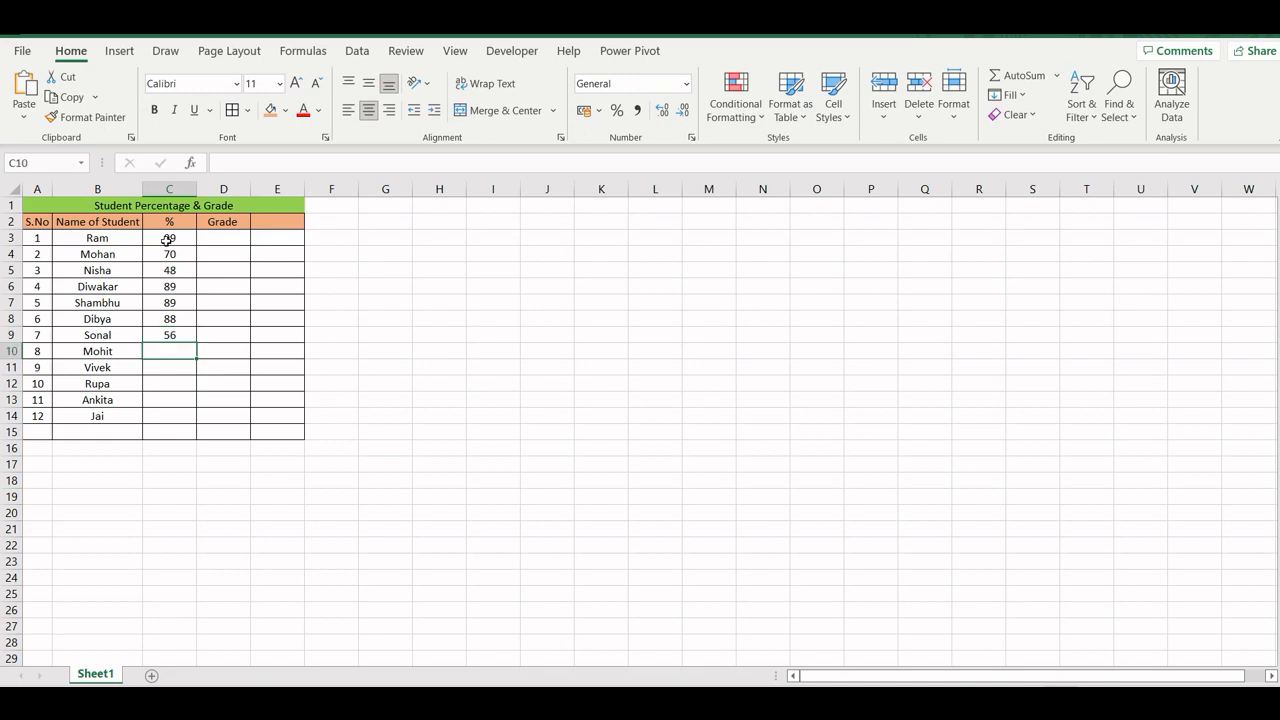
- Enter the percentages 55, 77 and 39 for students 8 to 10 in C10:C12
type("55")
key("Return")
type("77")
key("Return")
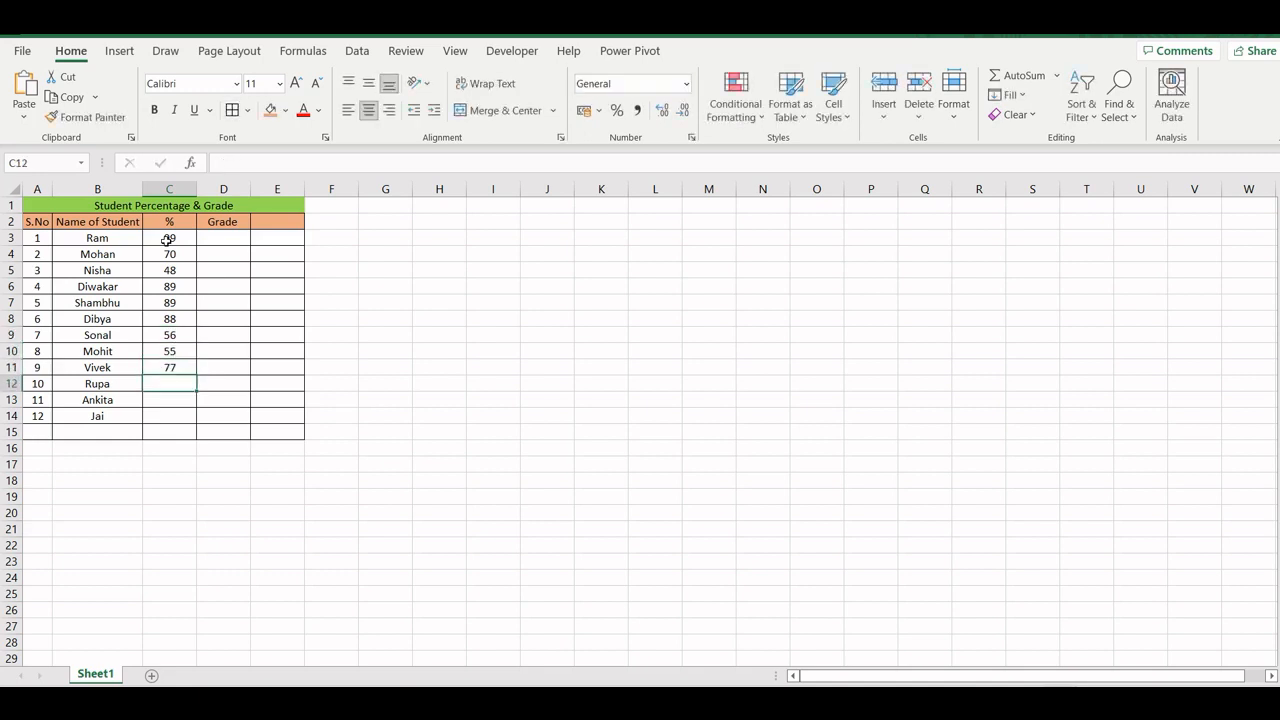
type("39")
key("Return")
- Enter the percentages 30 and 100 for the last two students in C13:C14
type("39")
key("Return")
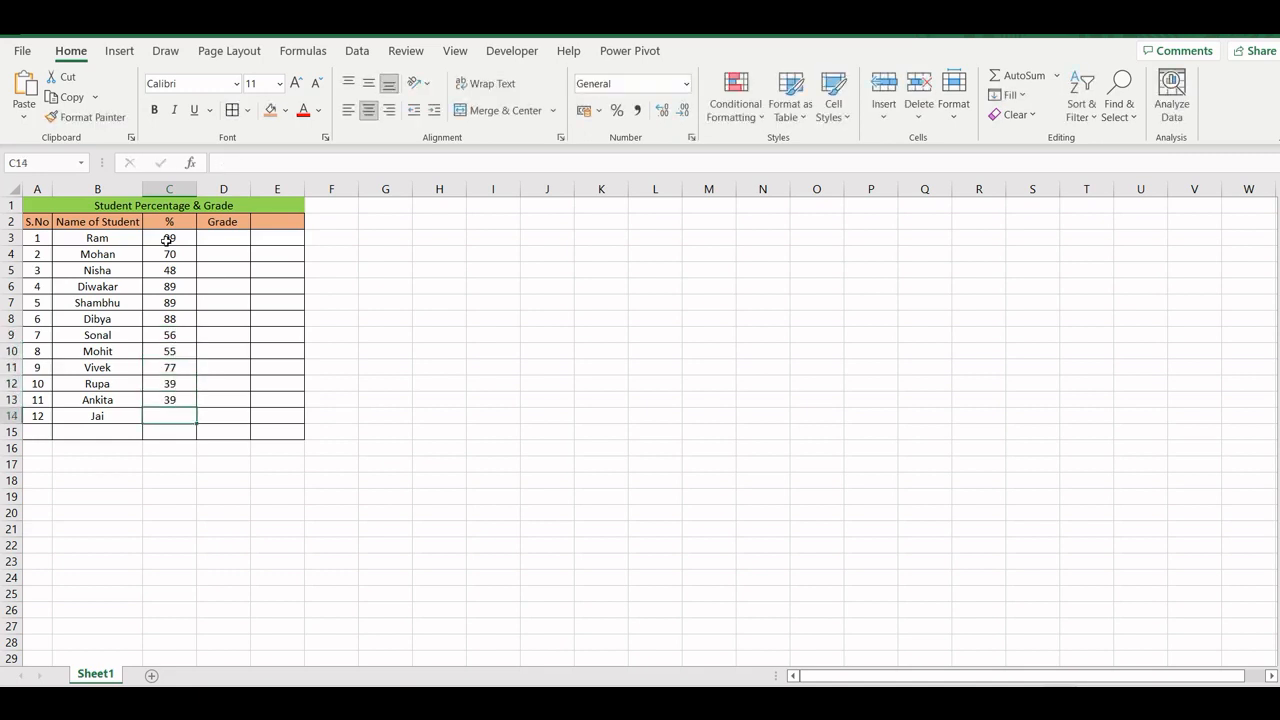
key("Up")
type("30")
key("Return")
type("10")
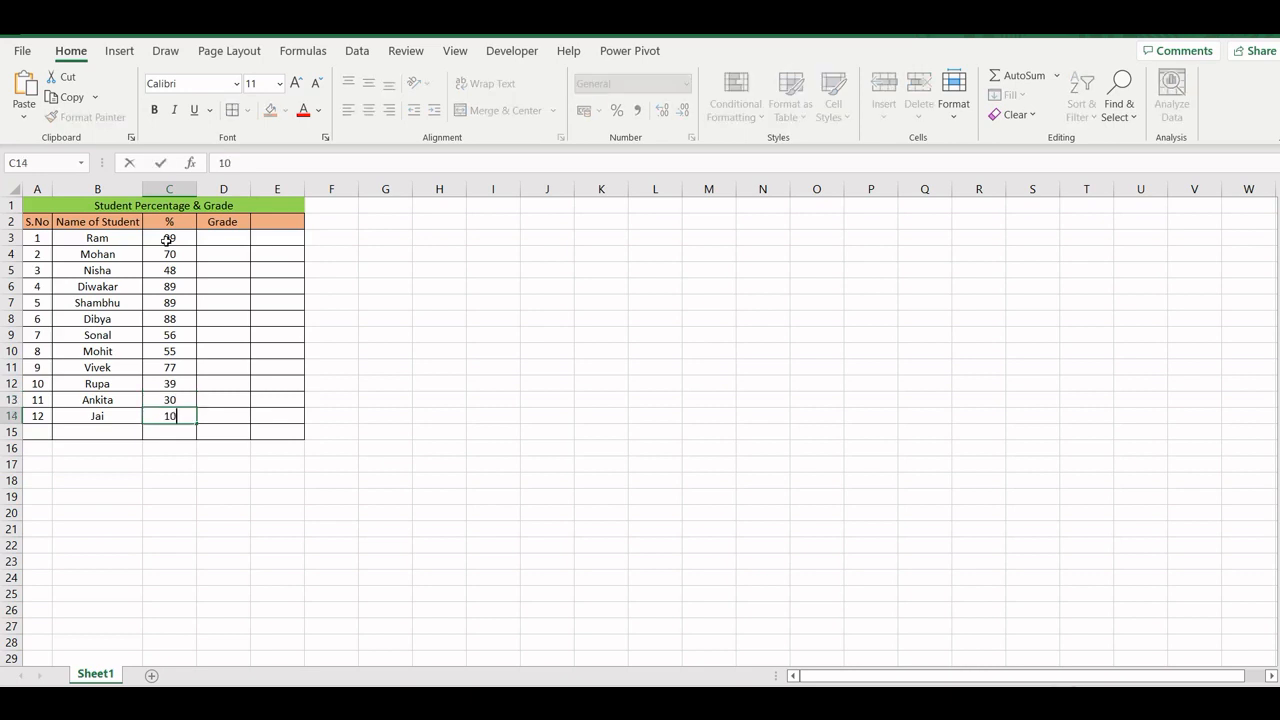
type("0")
key("Return")
left_click(239, 235)
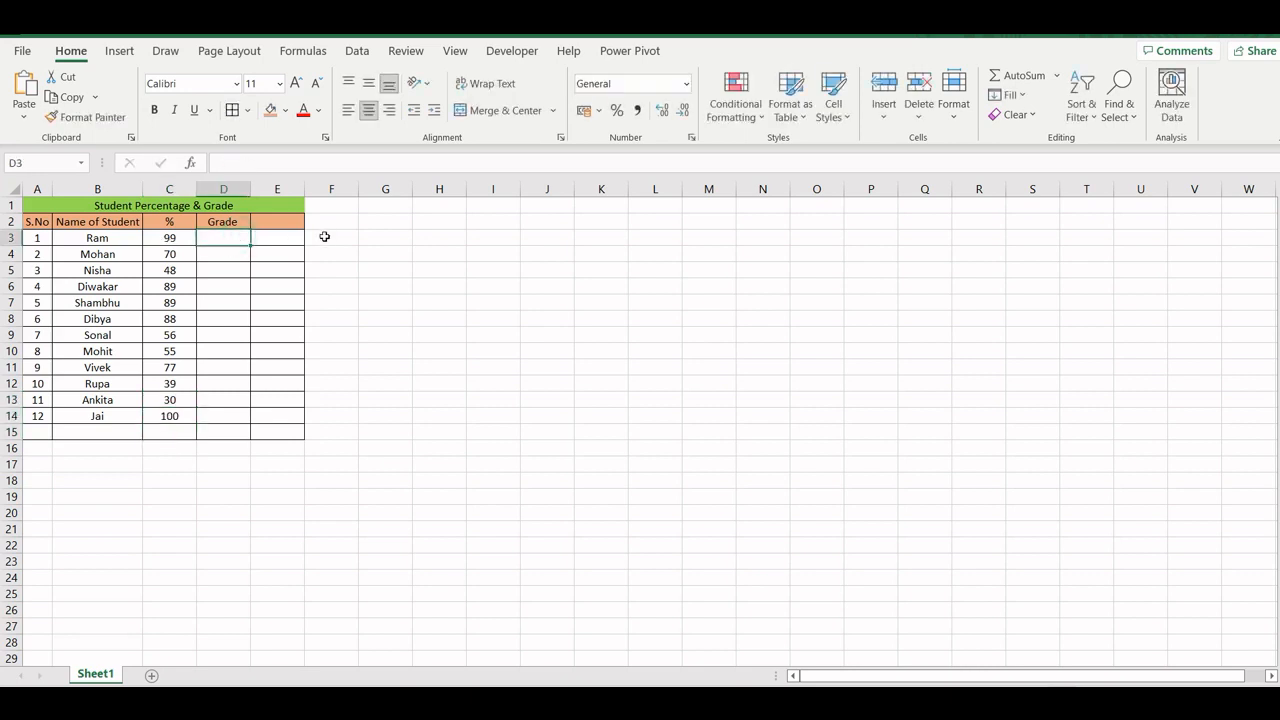
left_click(260, 280)
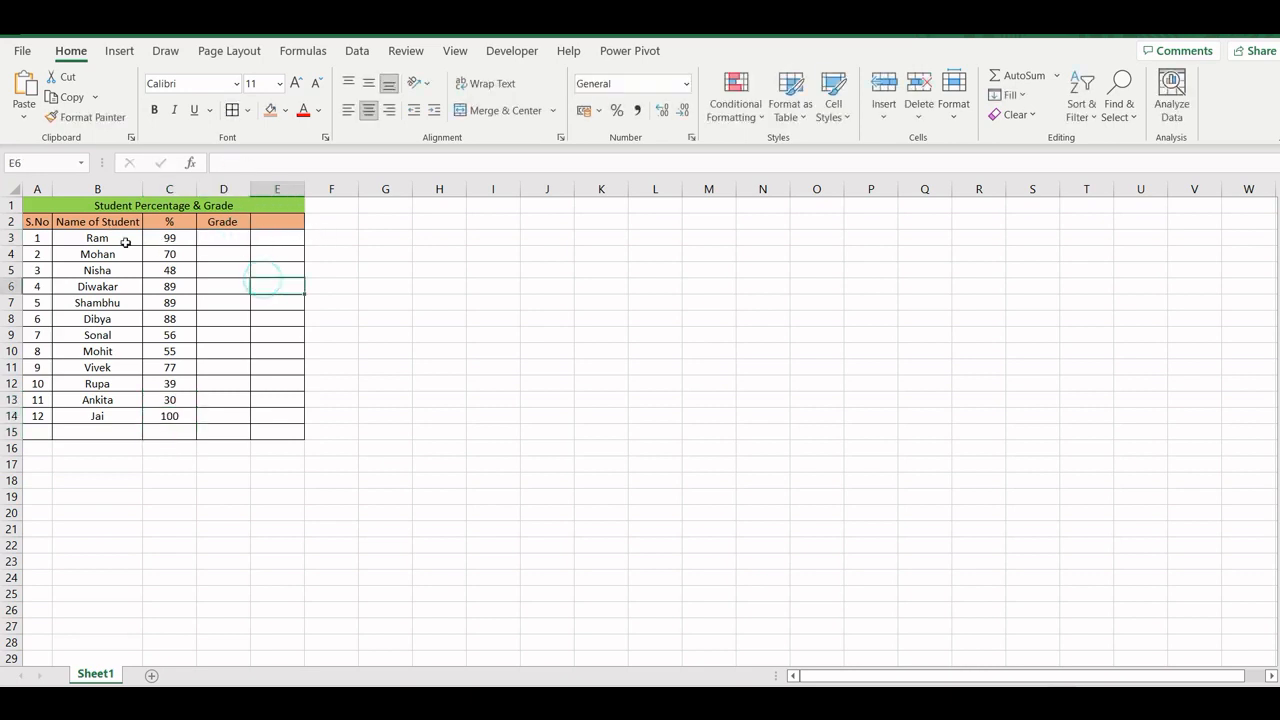
scroll(688, 413, "up", 2)
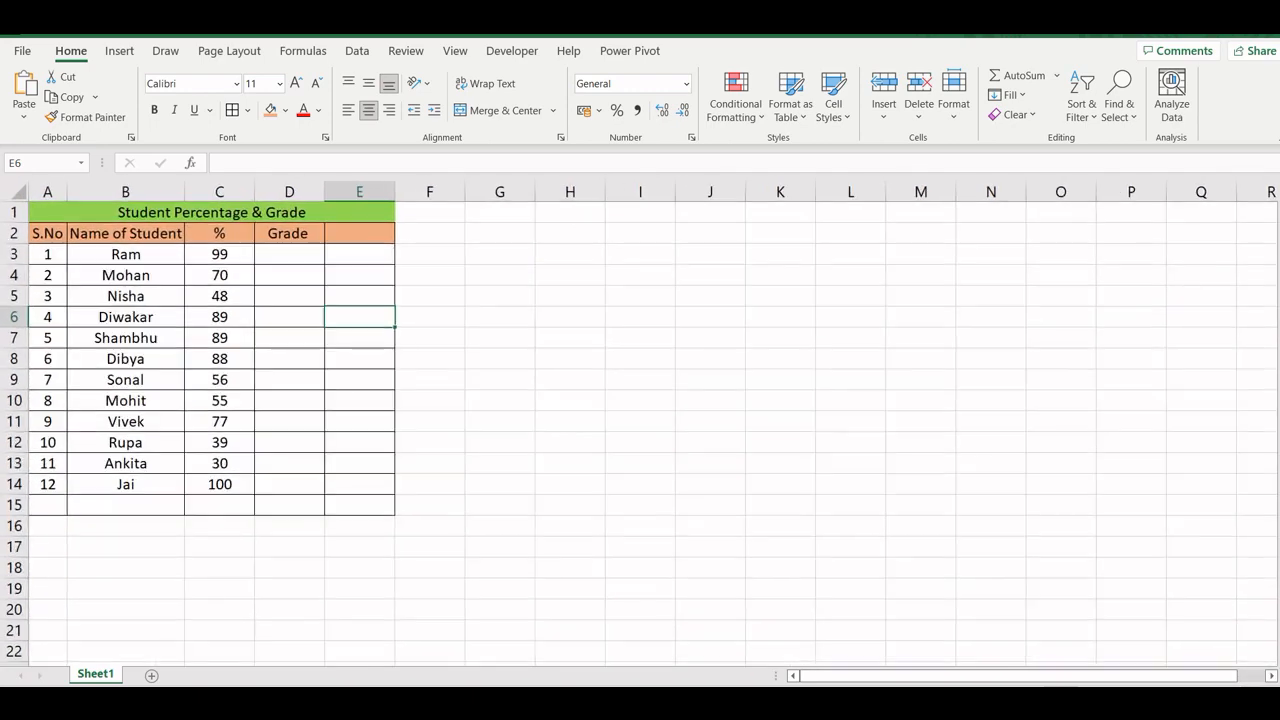
left_click(688, 413)
- Enter the percentage ranges 0-49, 50-64 and 65-74 in G2:G4
left_click(511, 229)
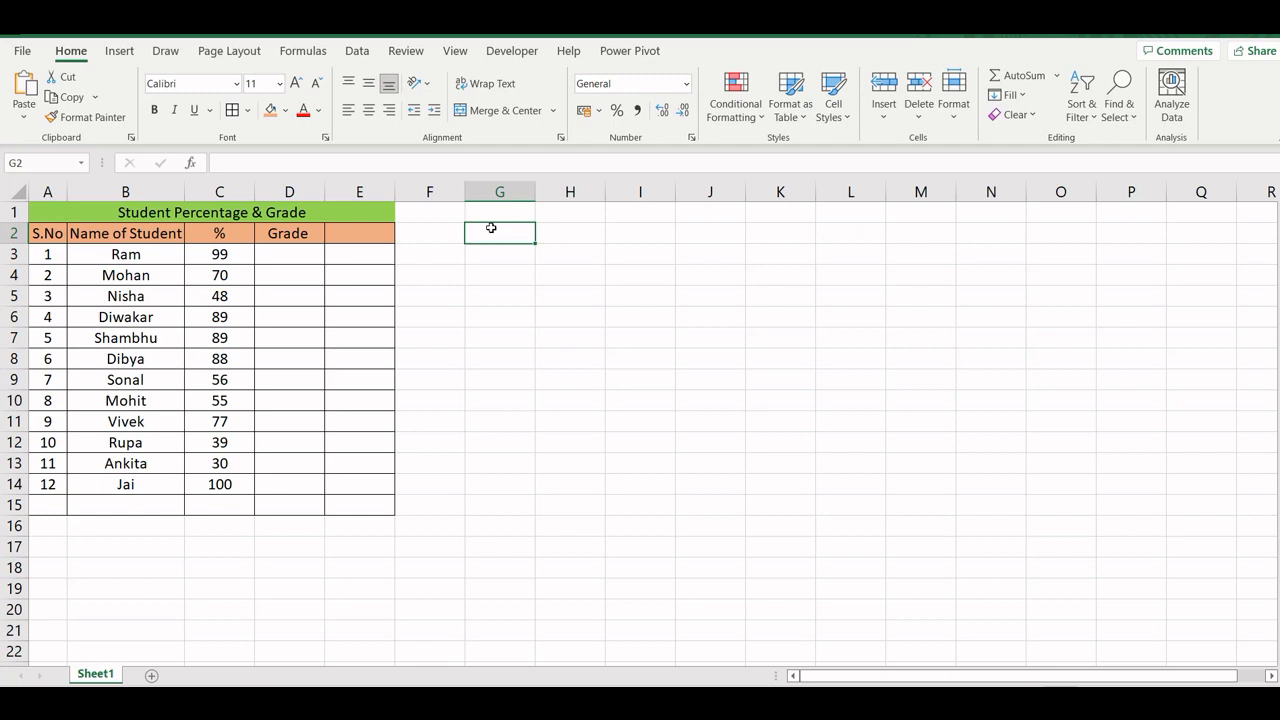
type("0-49")
key("Return")
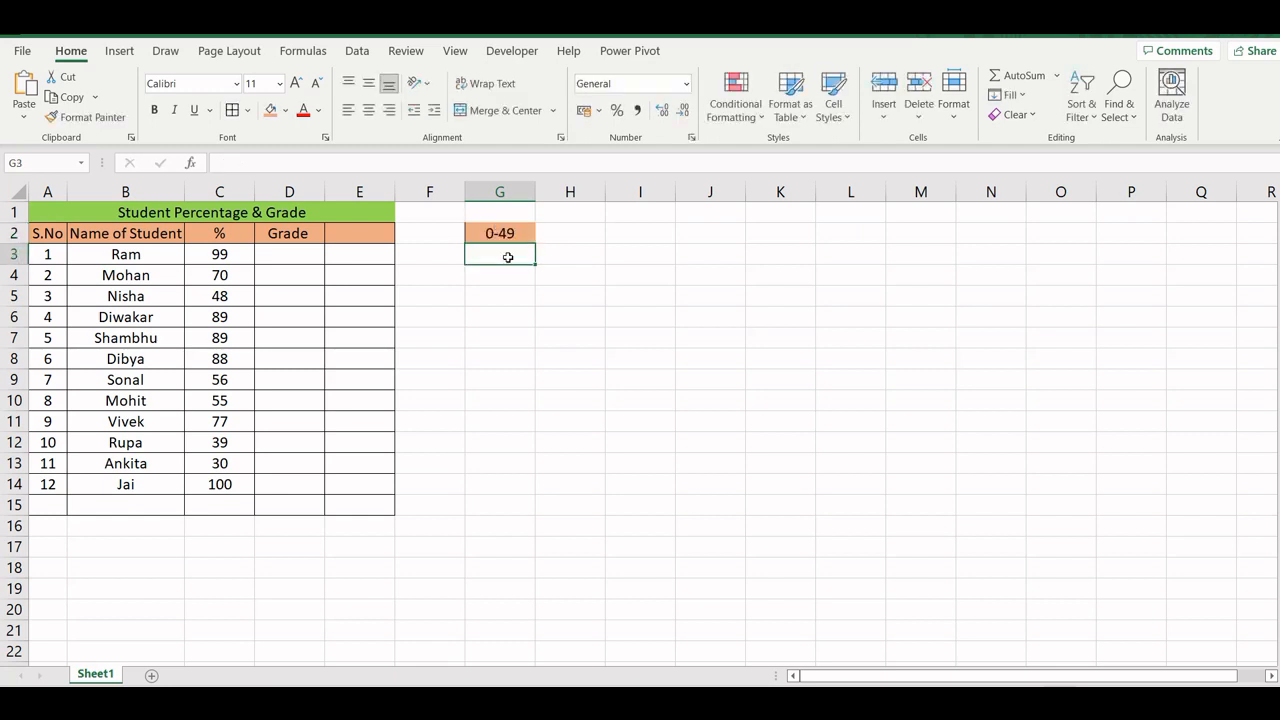
type("50-64")
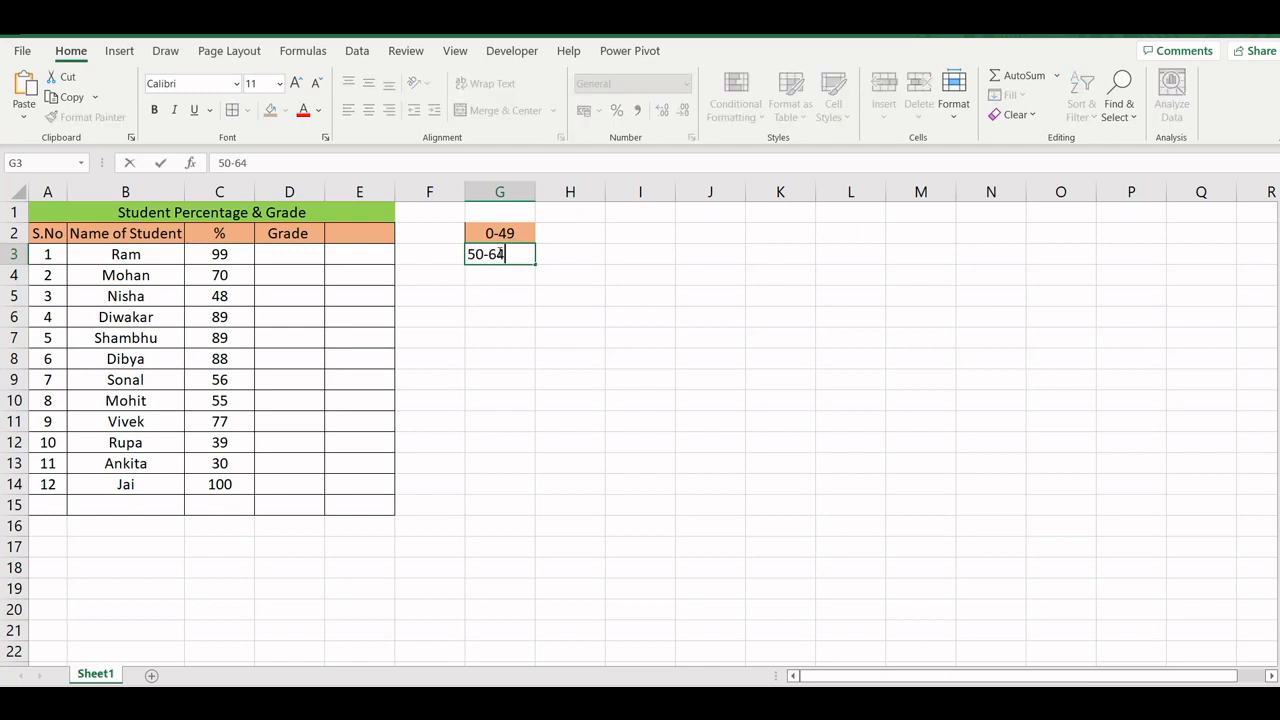
key("Return")
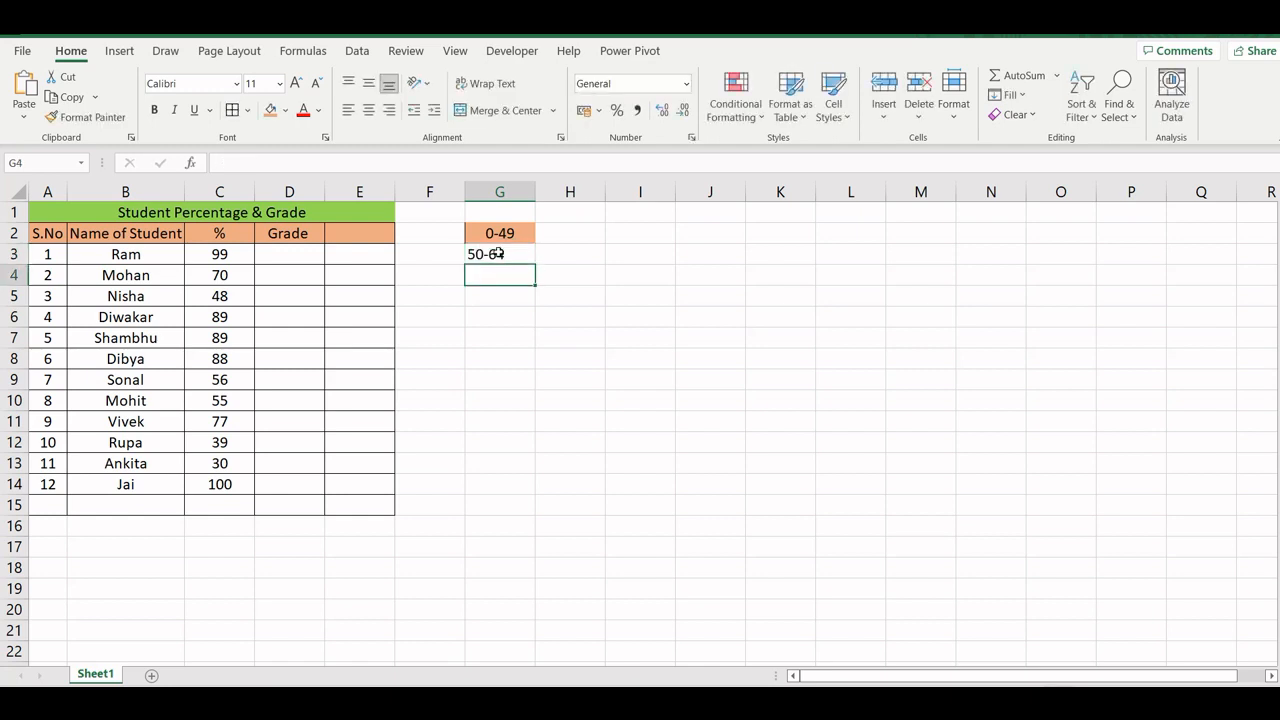
type("65-")
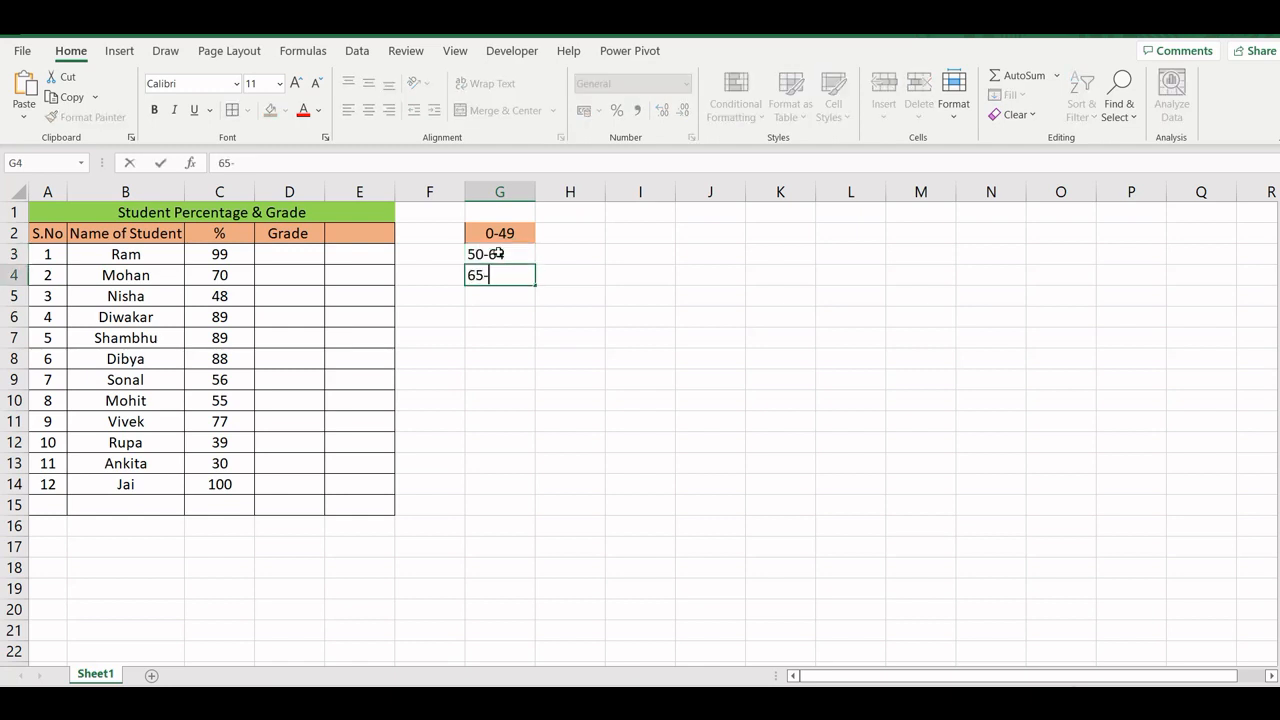
type("74")
key("Return")
- Enter the percentage ranges 75-84, 85-94 and 95-100 in G5:G7
type("75-")
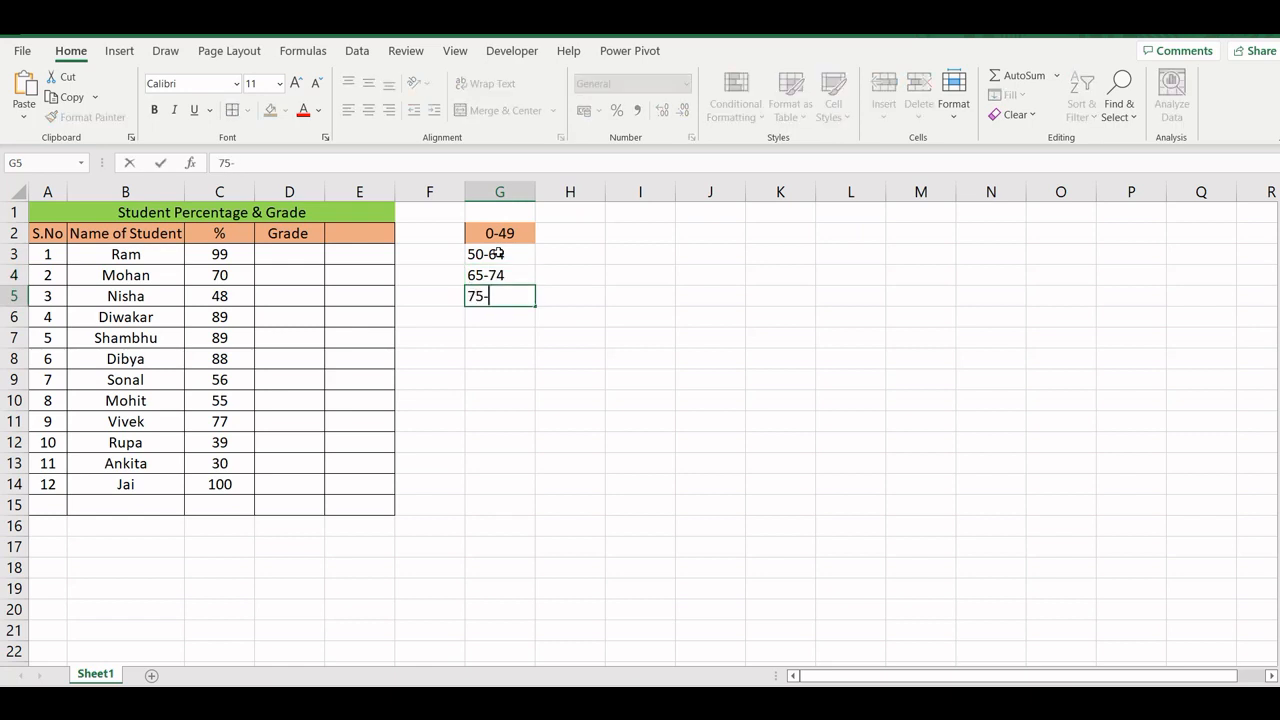
type("84")
key("Return")
type("85")
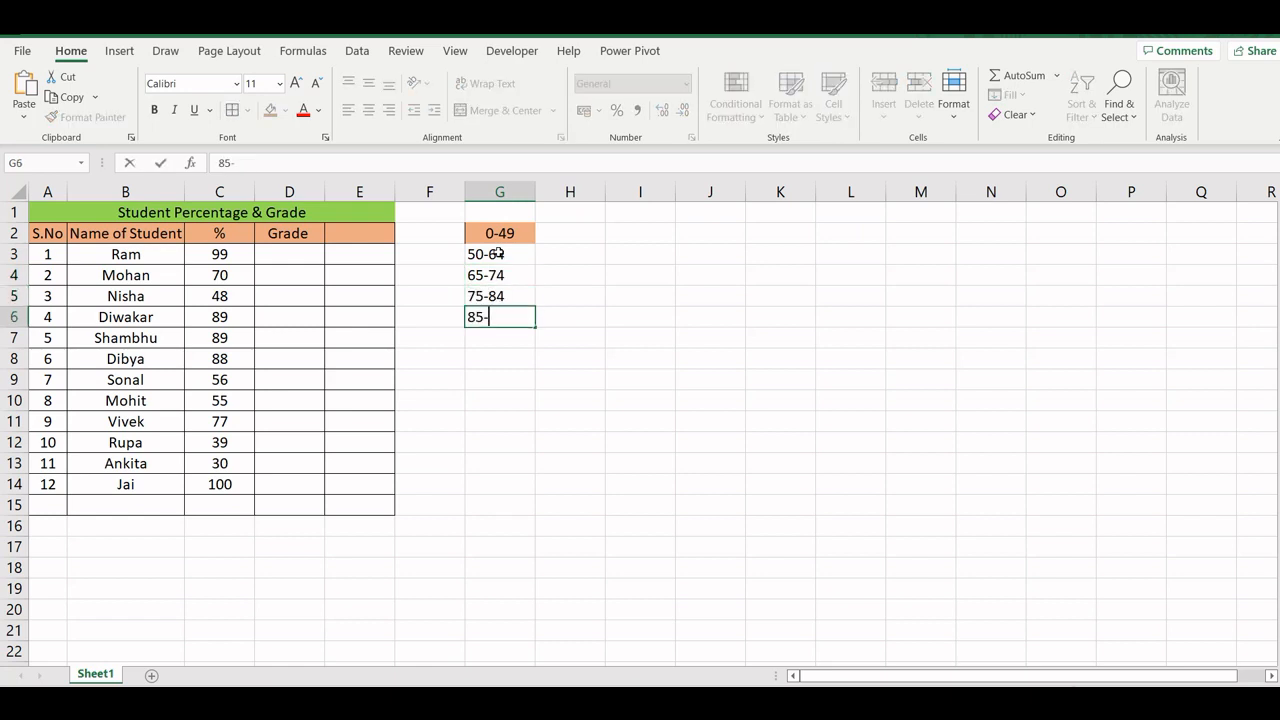
type("-94")
key("Return")
type("95-100")
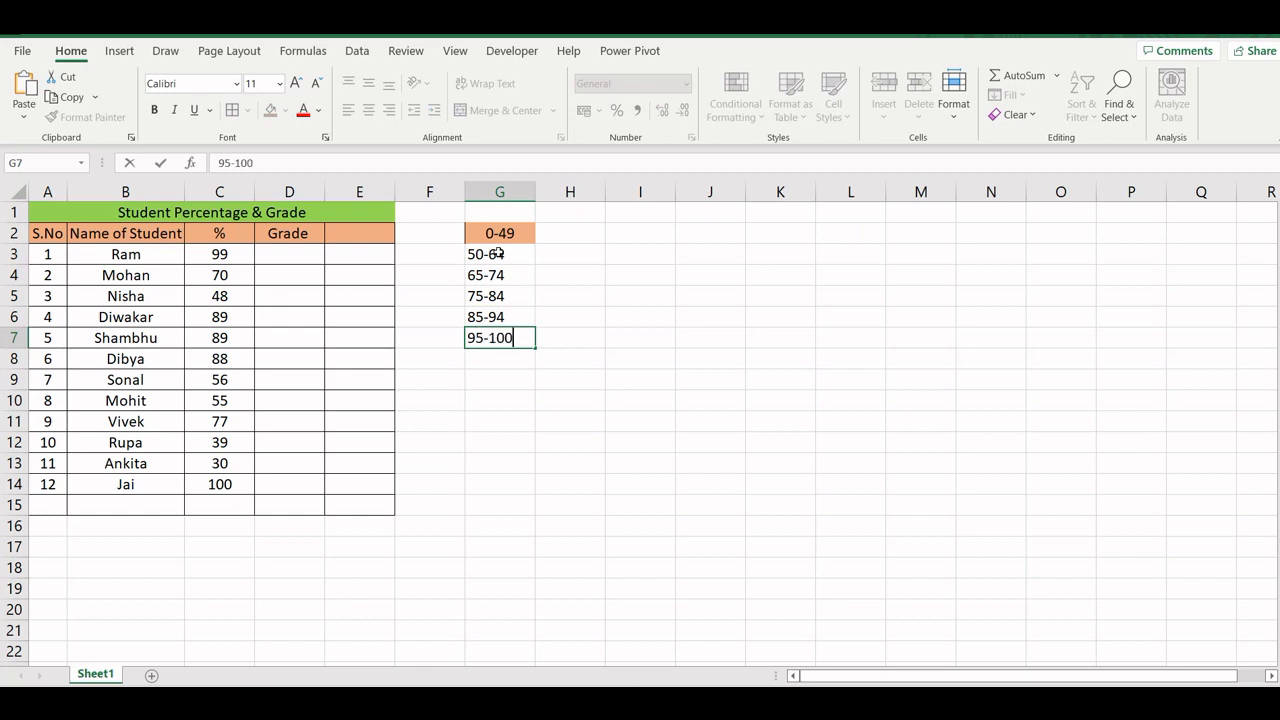
key("Return")
- Center the percentage ranges in G2:G7 both horizontally and vertically
left_click_drag(497, 233, 499, 338)
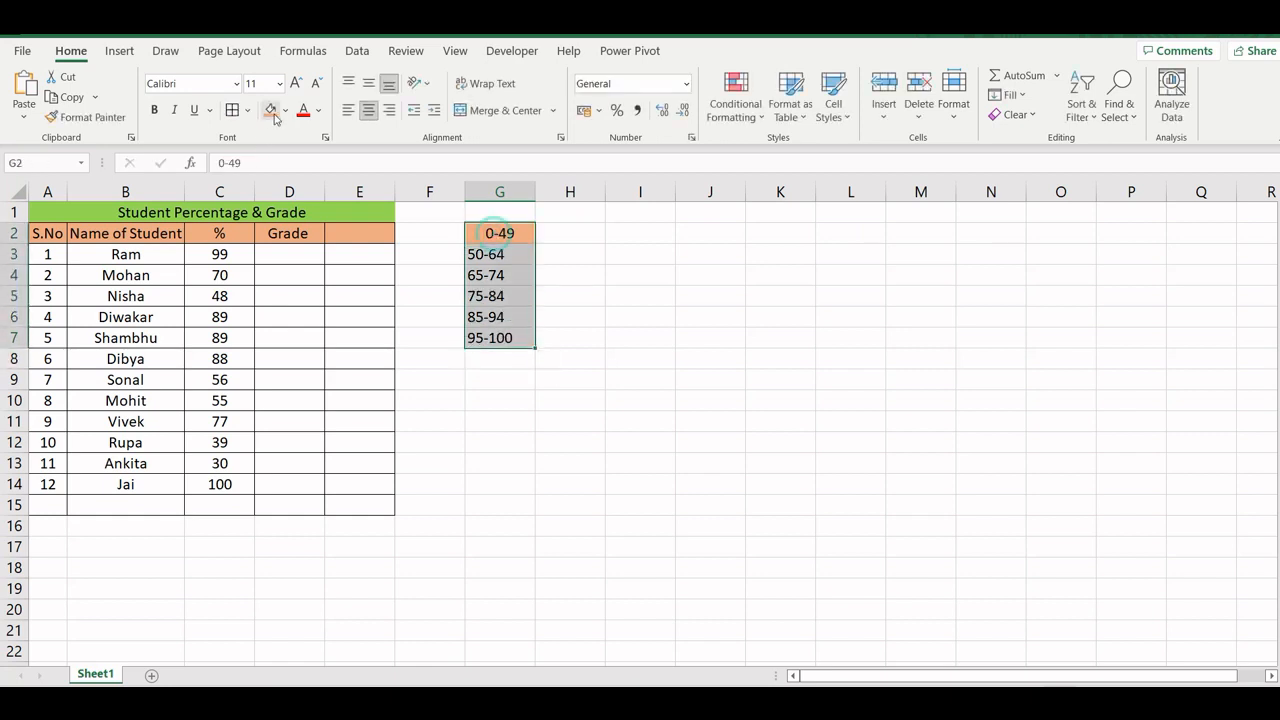
left_click(370, 112)
left_click(369, 84)
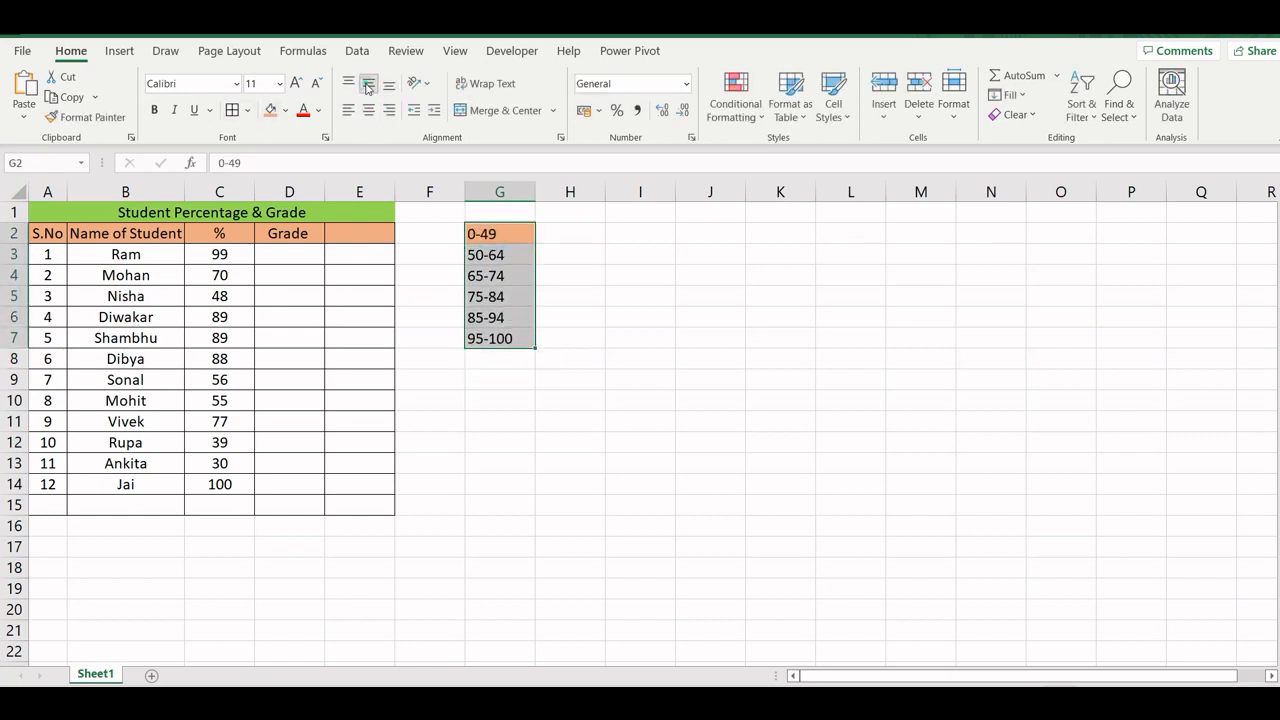
left_click(369, 110)
- Enter "Fail" in H2 and "Need Improvement" in H3, and autofit the width of column H
left_click(552, 238)
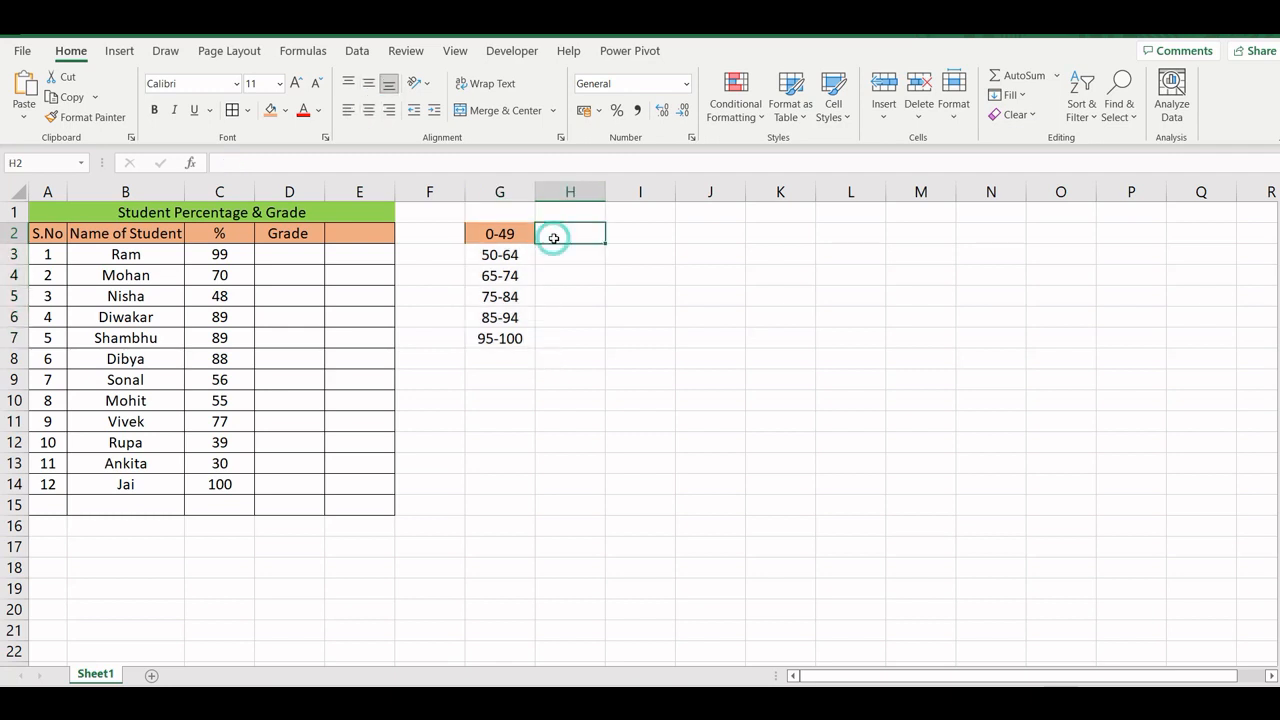
type("Fail")
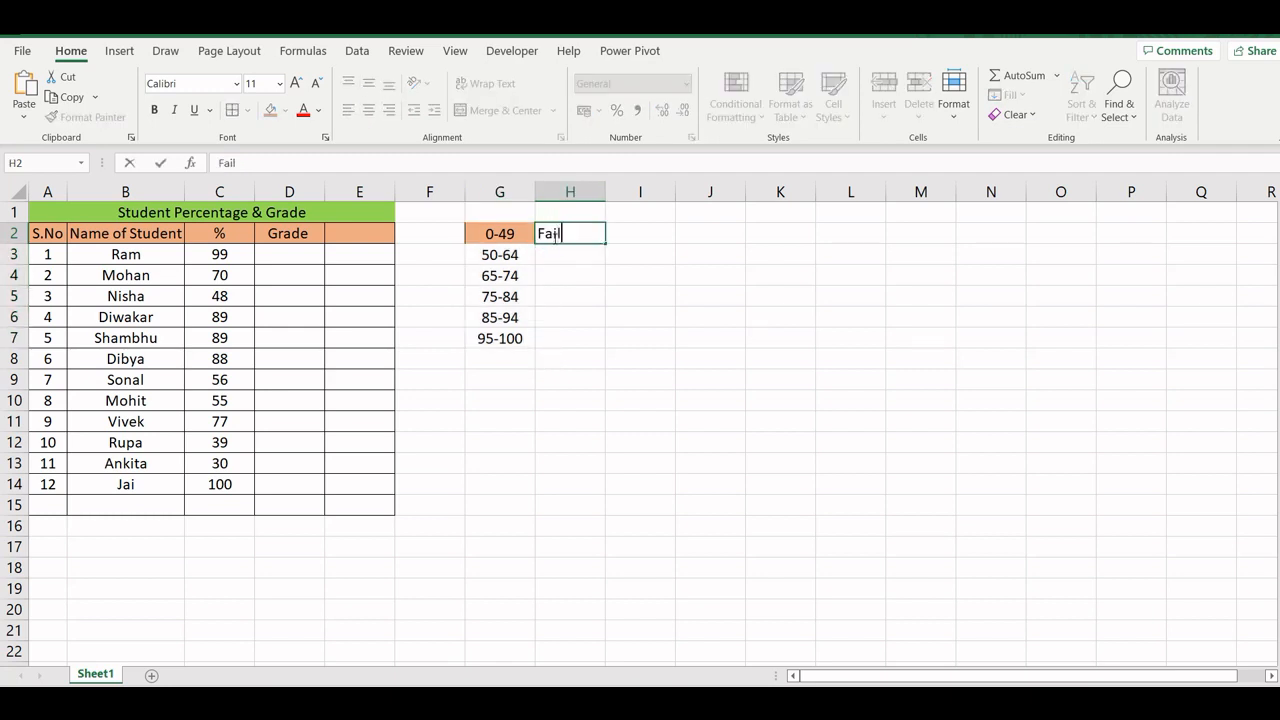
key("Return")
type("Need ")
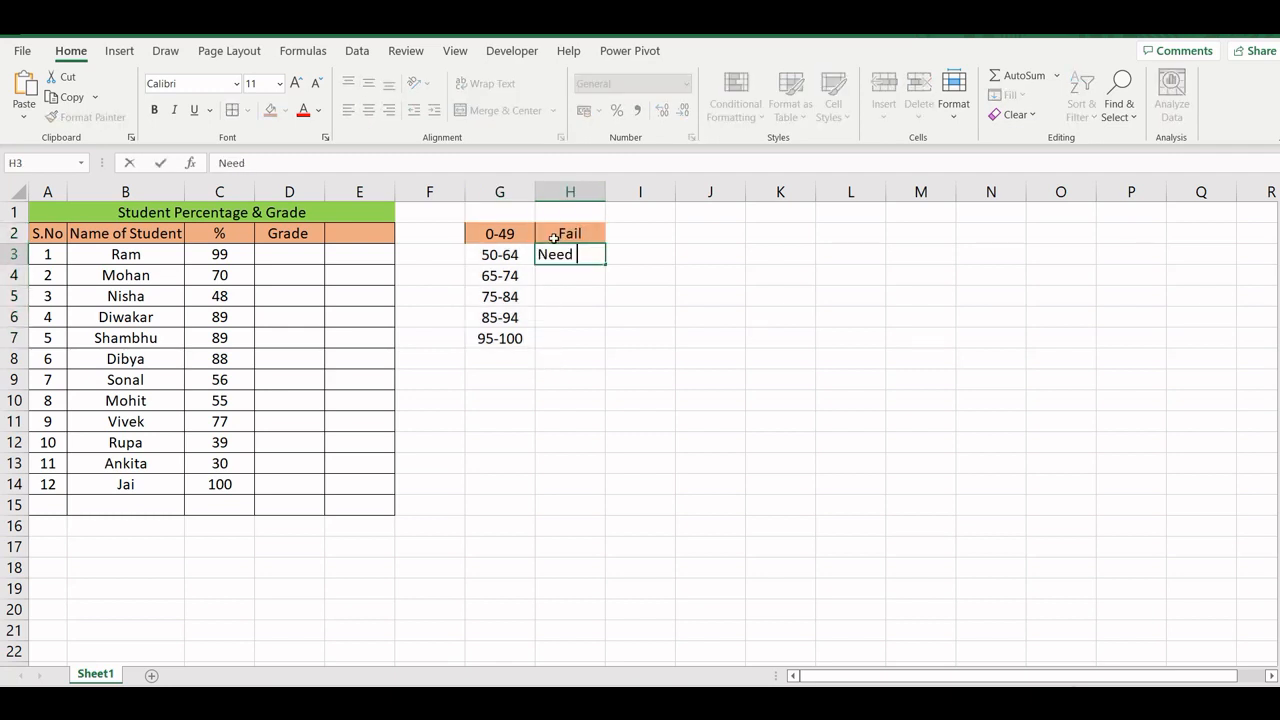
type("Improvement")
key("Return")
double_click(605, 192)
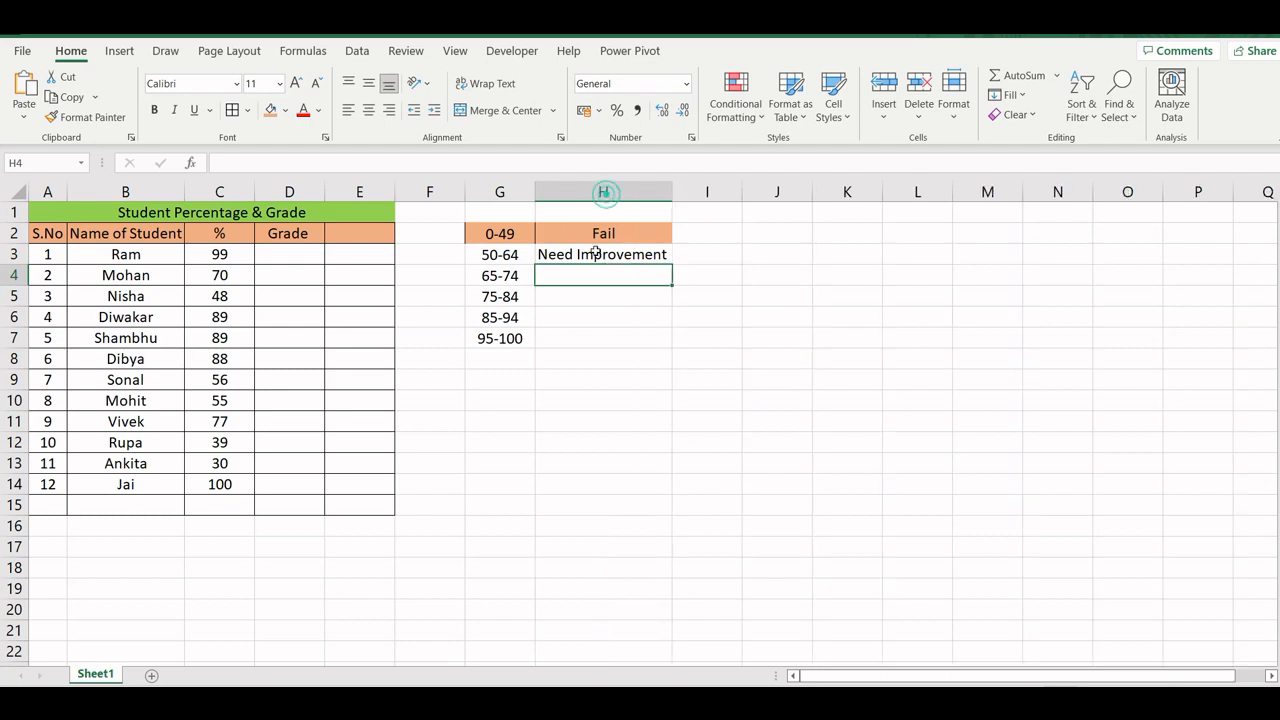
- Enter "Grade D" in H4 and "Grade C" in H5 beside the 65-74 and 75-84 ranges
left_click(586, 275)
type("Grade")
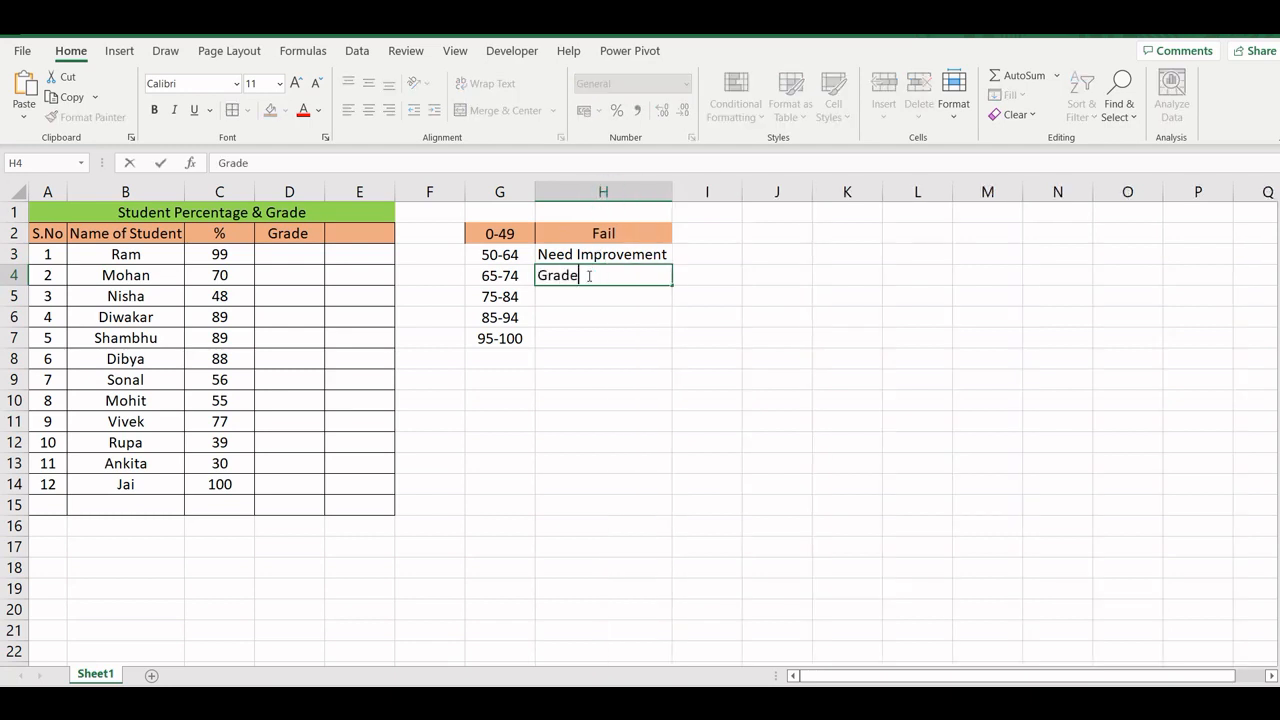
type(" D")
key("Return")
type("Gra")
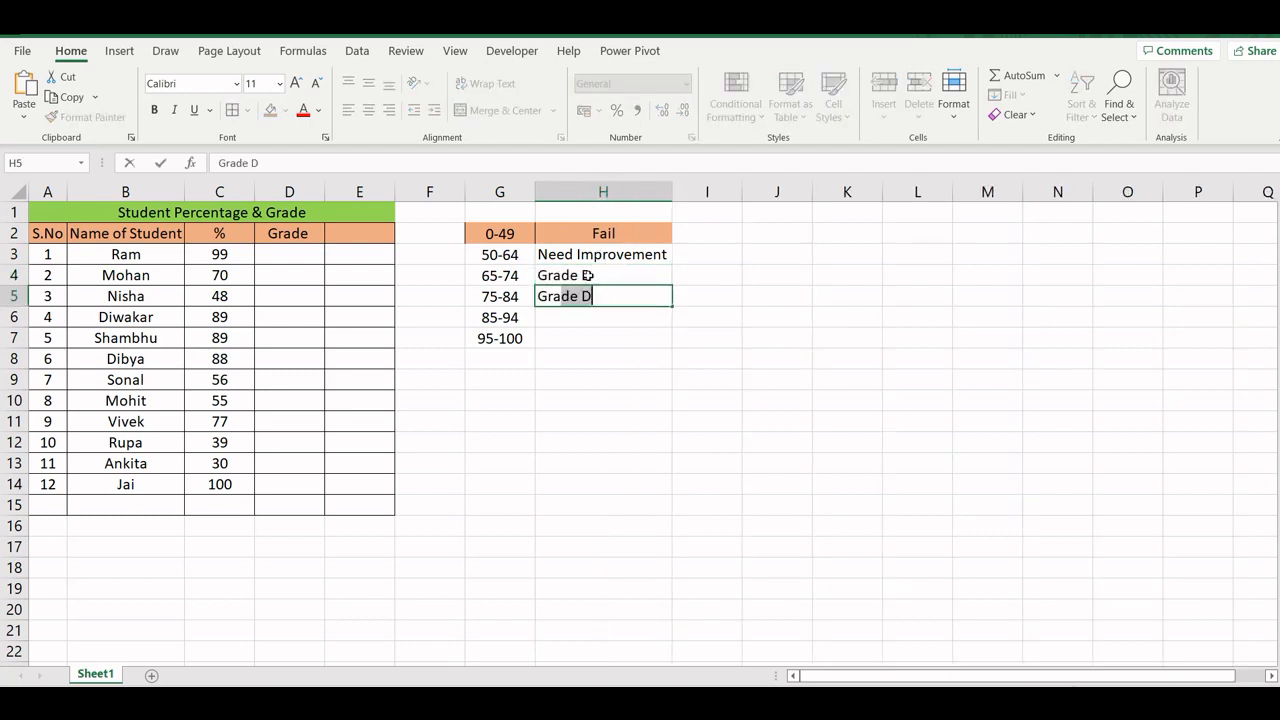
key("Right")
key("Left")
double_click(601, 297)
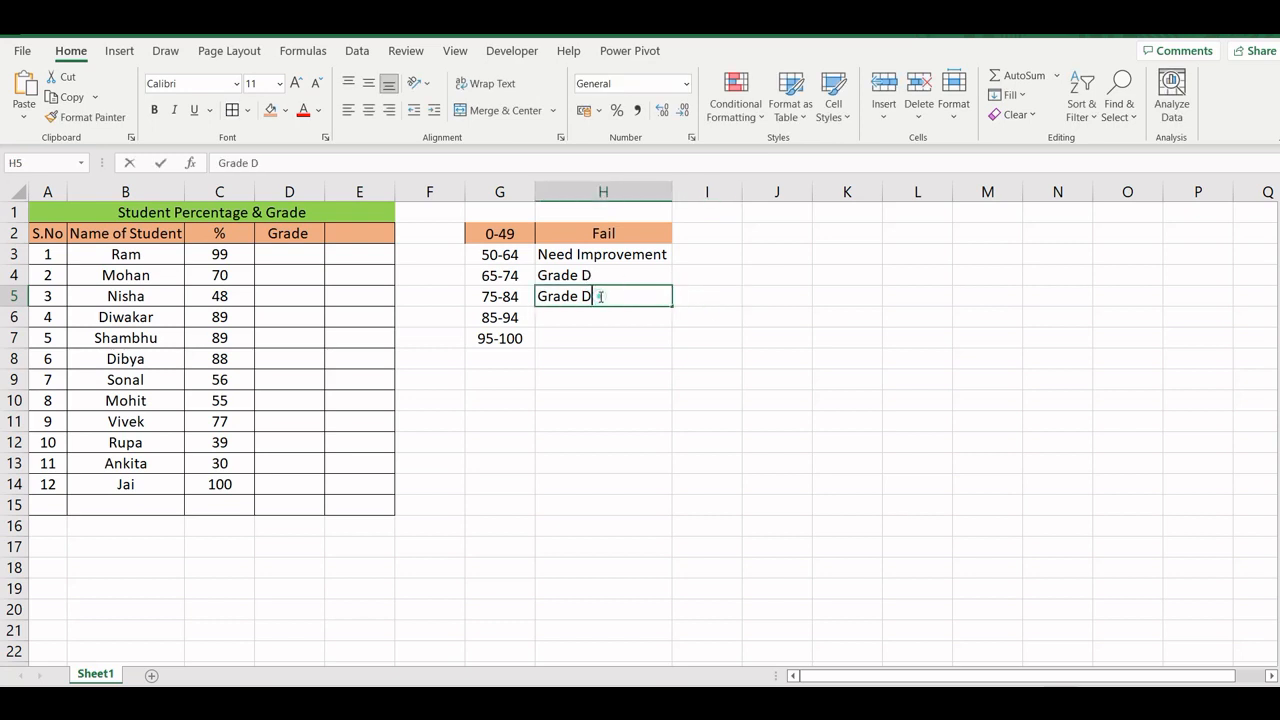
key("BackSpace")
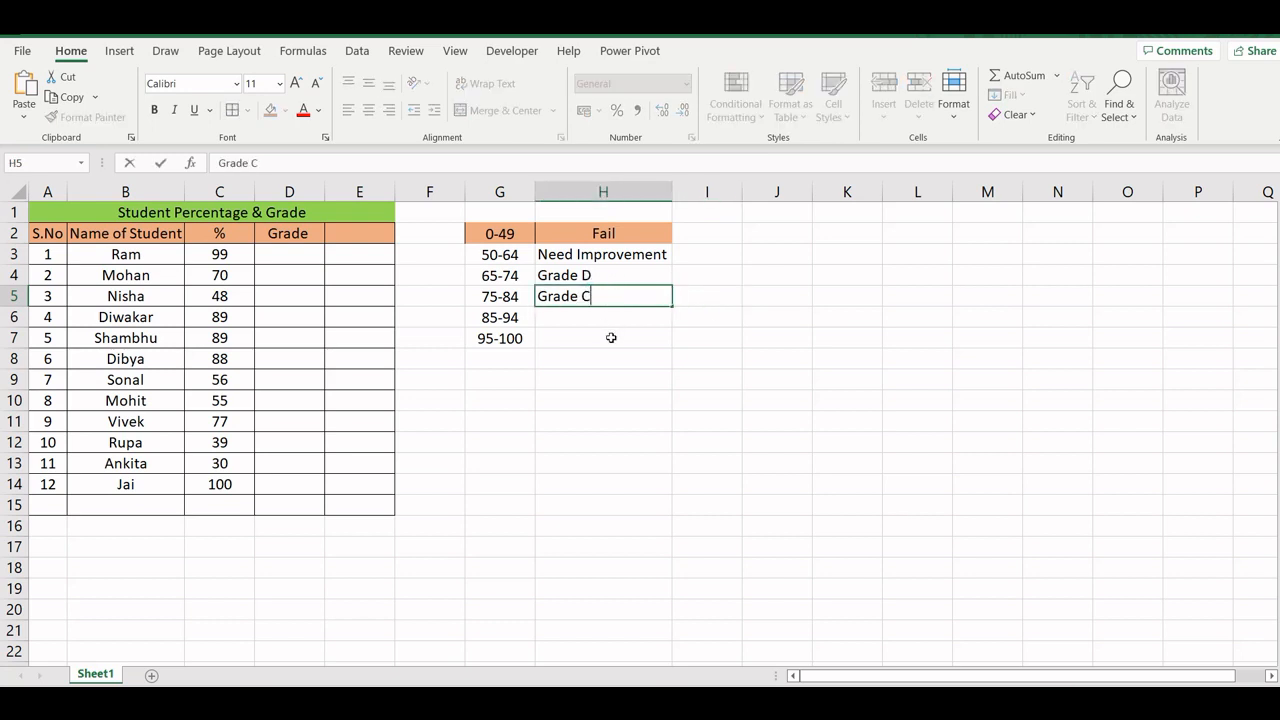
type("C")
- Fill the grade labels of H4:H5 down to H7, and change H6 to "Grade B" and H7 to "Grade A"
left_click_drag(583, 276, 580, 296)
left_click_drag(672, 307, 670, 344)
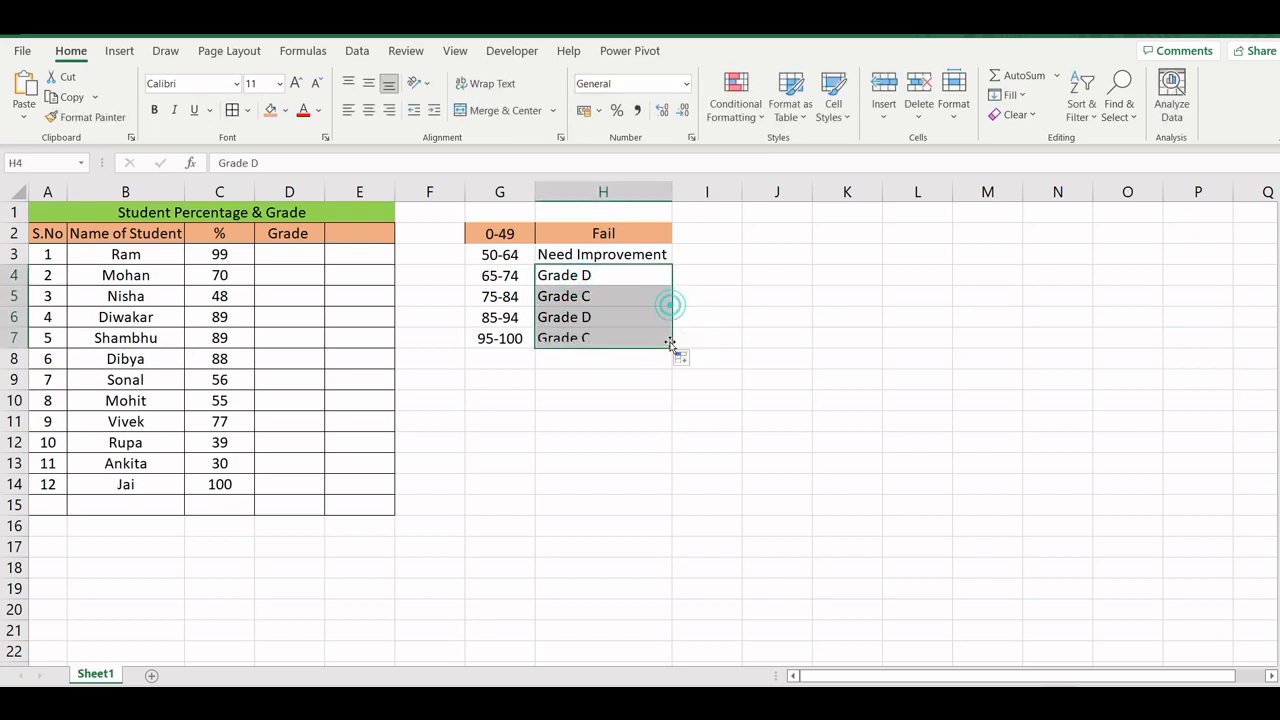
left_click(595, 317)
double_click(599, 314)
key("BackSpace")
type("B")
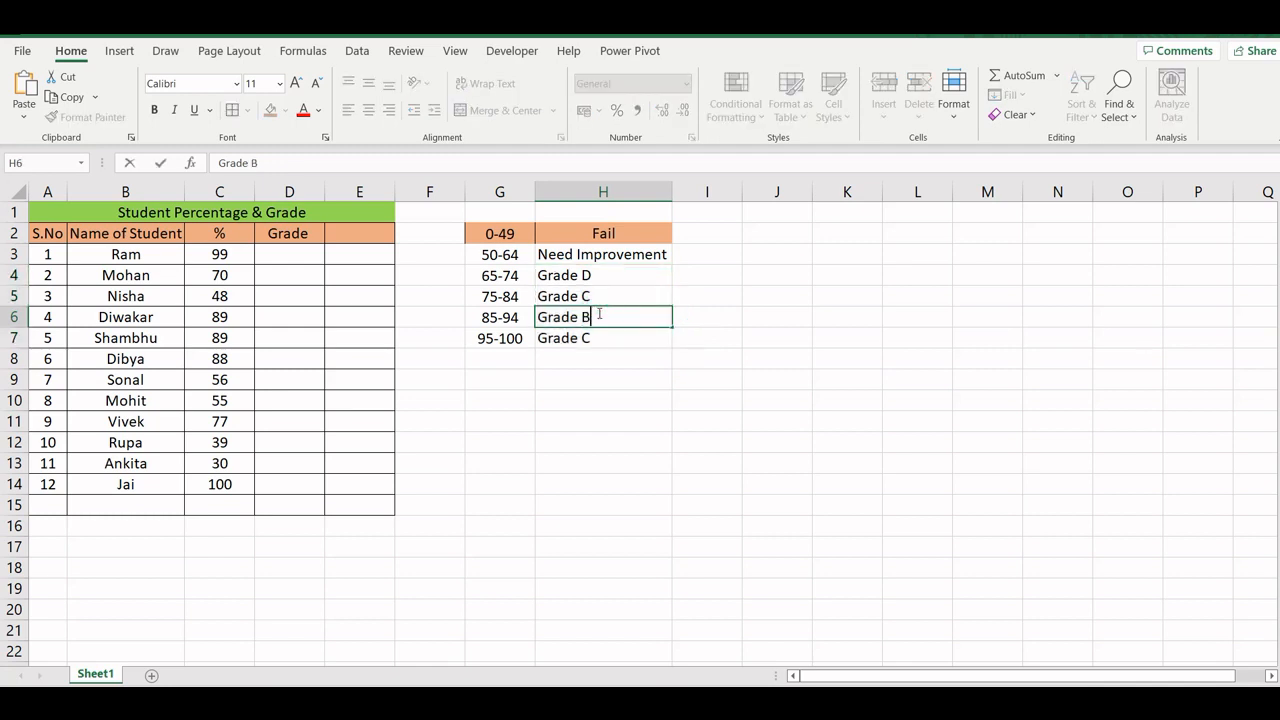
key("Return")
double_click(588, 336)
key("BackSpace")
type("A")
key("Return")
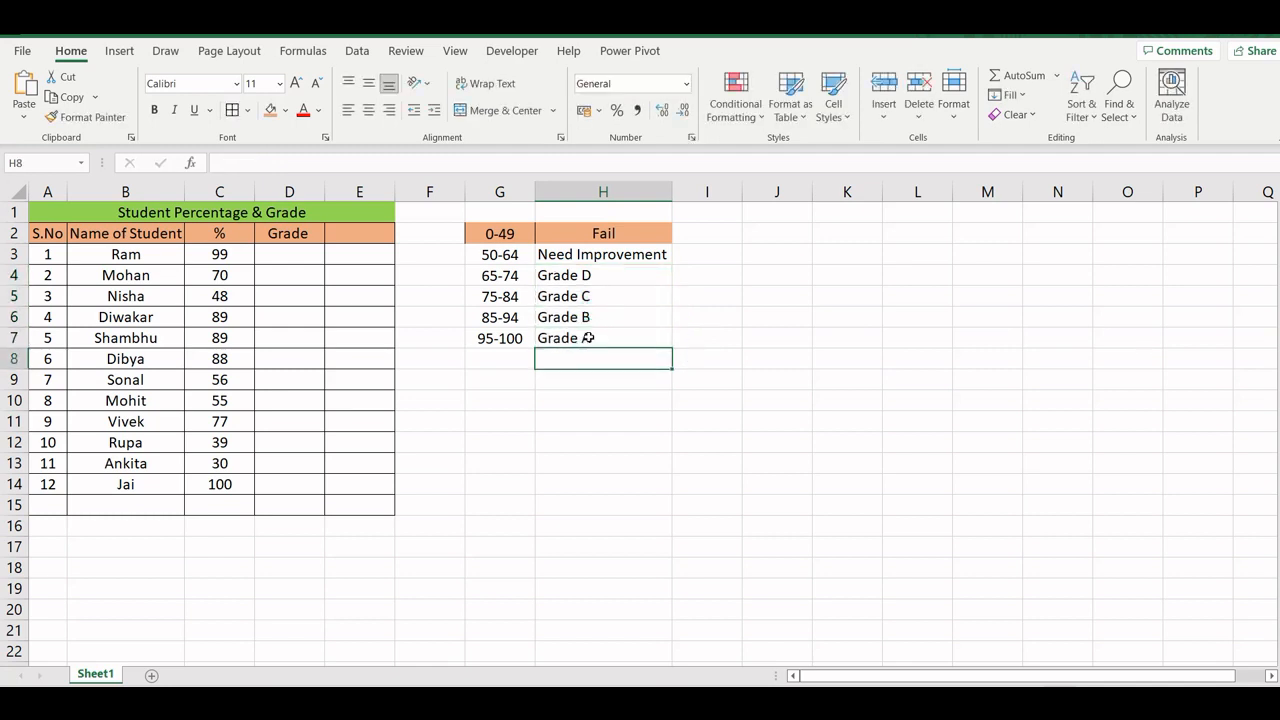
- Middle-align the grading key in G2:H7 vertically and apply borders to all its cells
left_click_drag(497, 235, 626, 337)
left_click(368, 83)
left_click(368, 110)
left_click(232, 110)
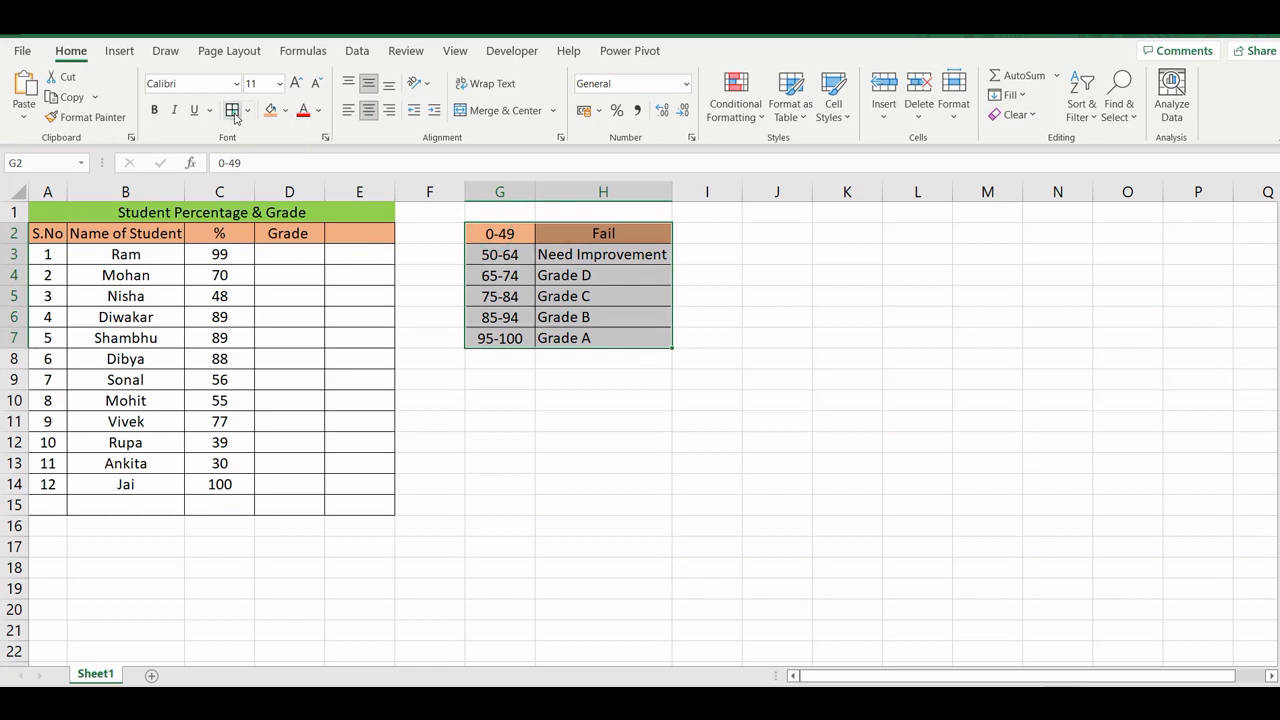
left_click(691, 298)
- Change the orange fill of G2:H2 in the grading key to white
left_click_drag(497, 233, 577, 228)
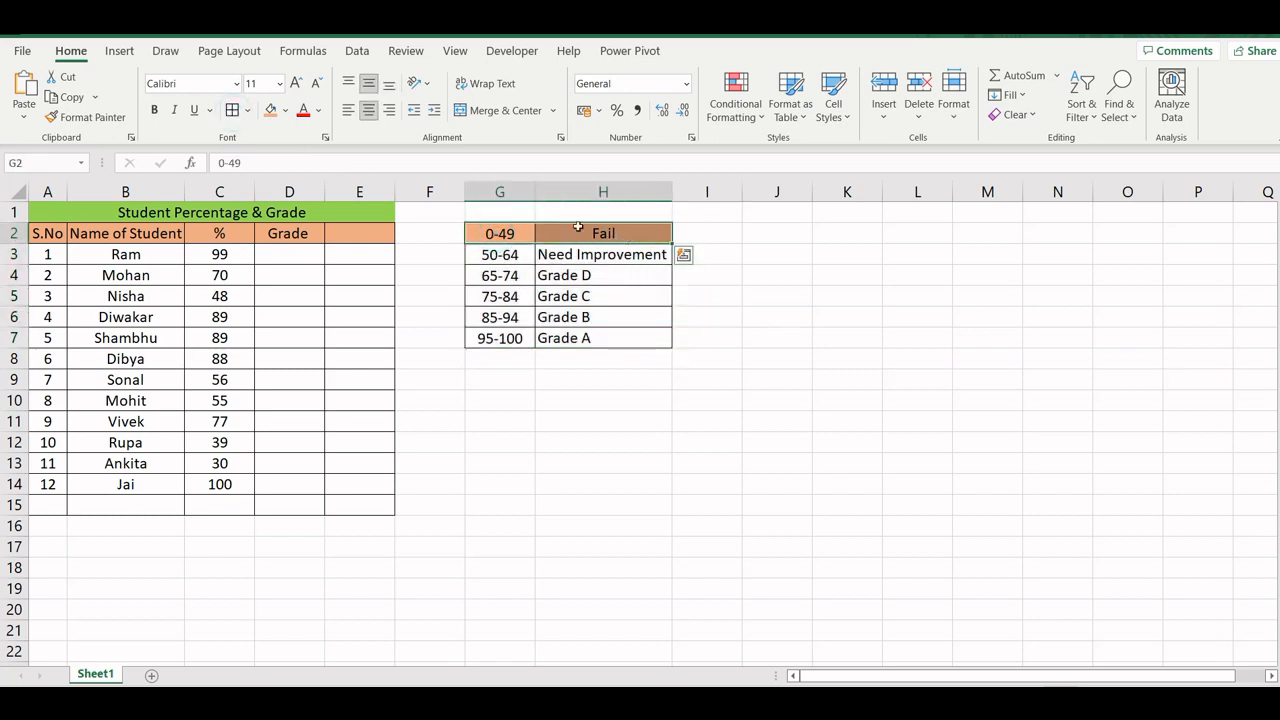
left_click(285, 110)
left_click(270, 157)
left_click(712, 236)
left_click(758, 234)
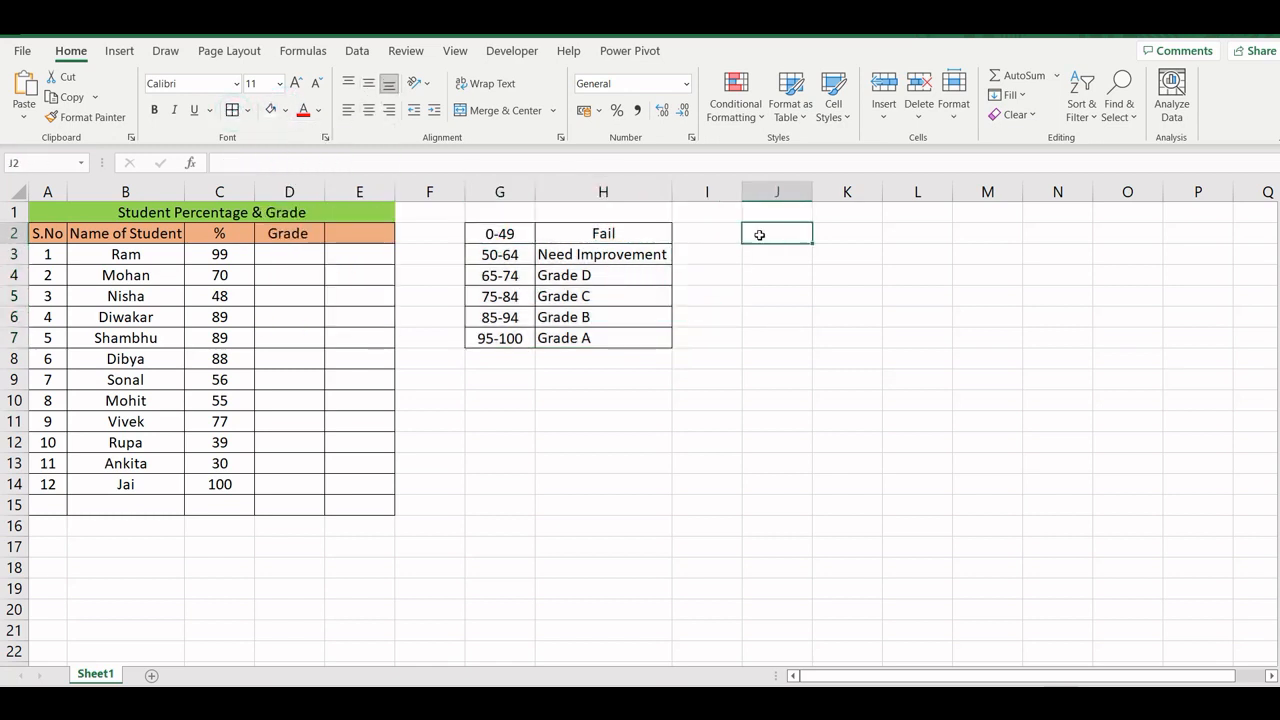
- Narrow column I and enter the lower limits 0, 50, 65, 75, 85 and 95 in J2:J7
left_click_drag(741, 191, 685, 191)
type("0")
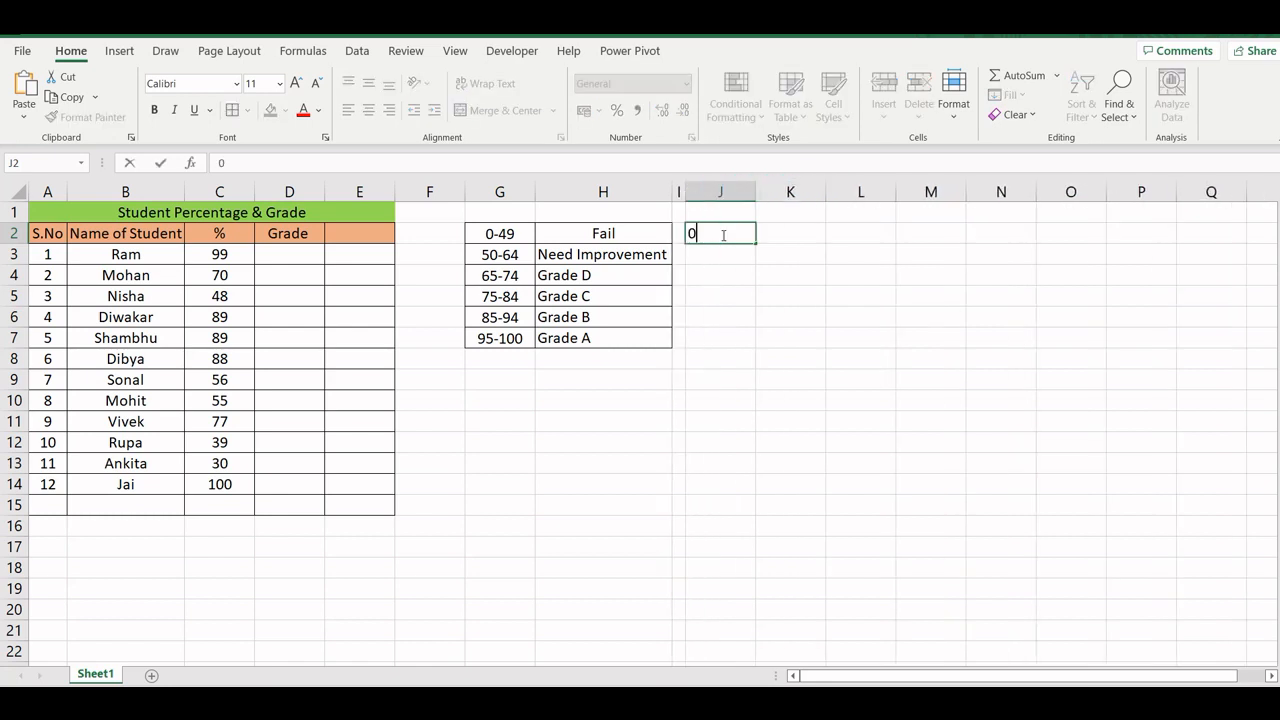
key("Return")
type("50")
key("Return")
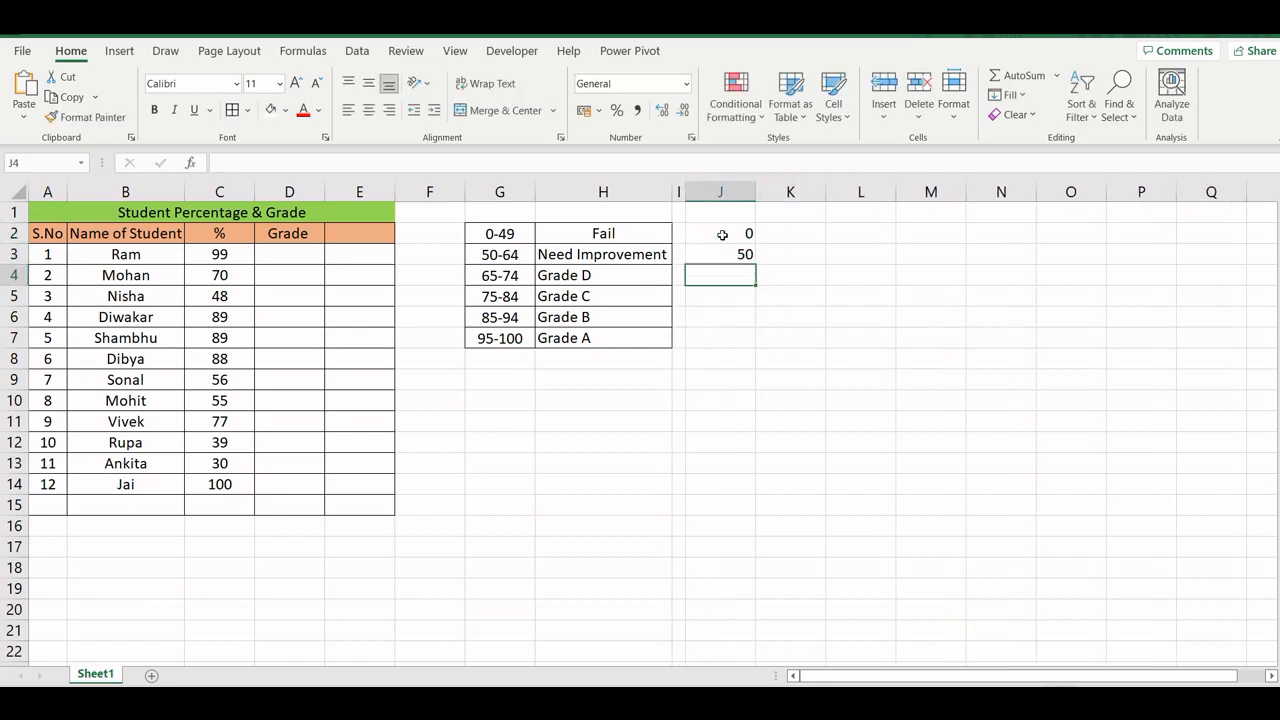
type("65")
key("Return")
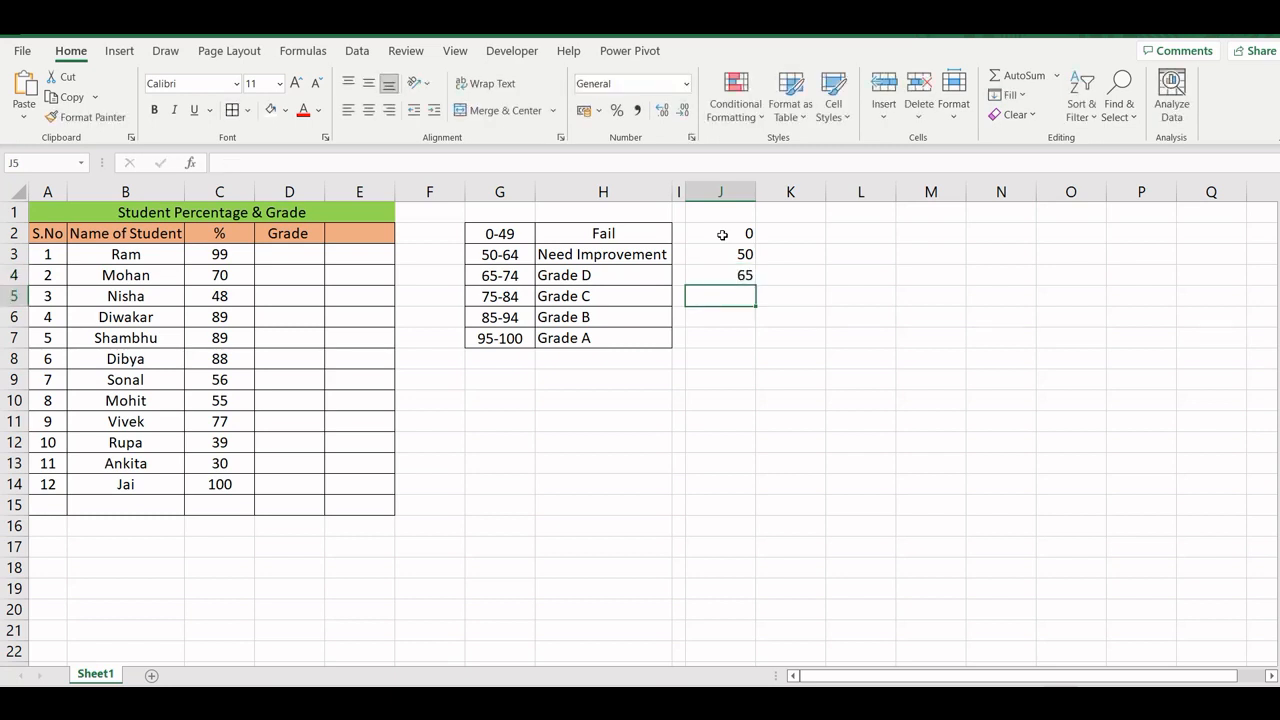
type("75")
key("Return")
type("85")
key("Return")
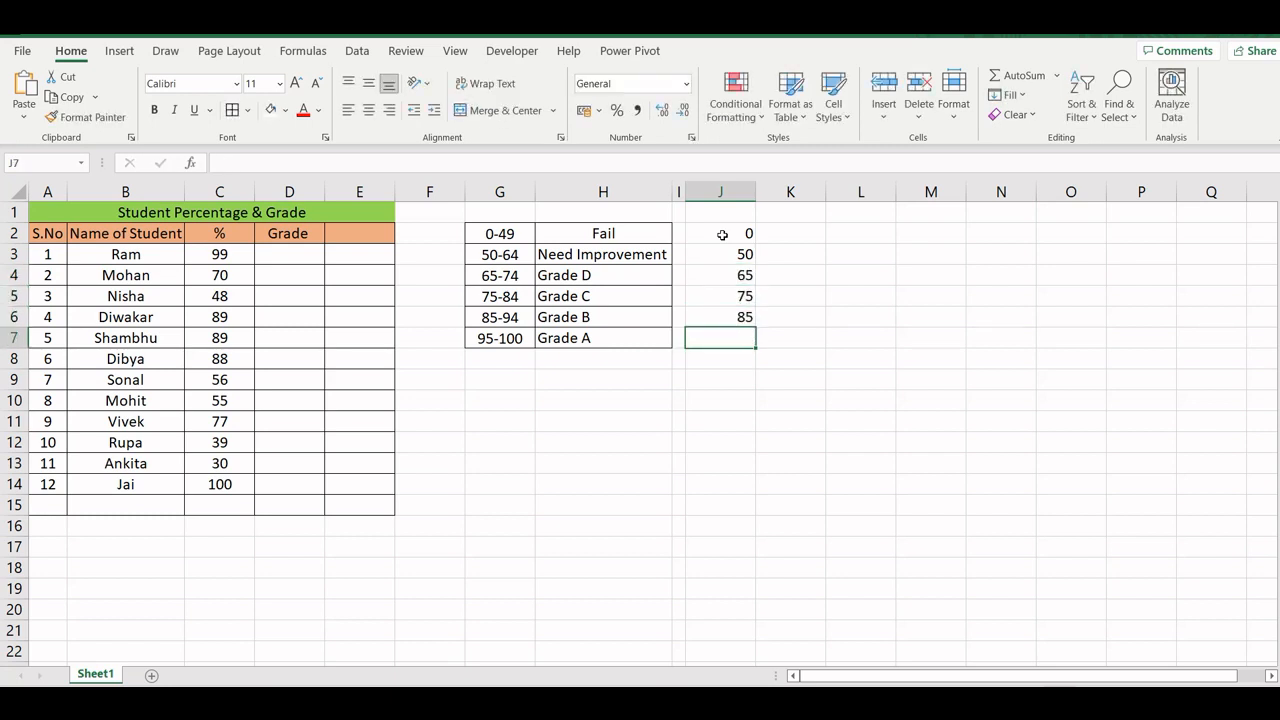
type("95")
key("Return")
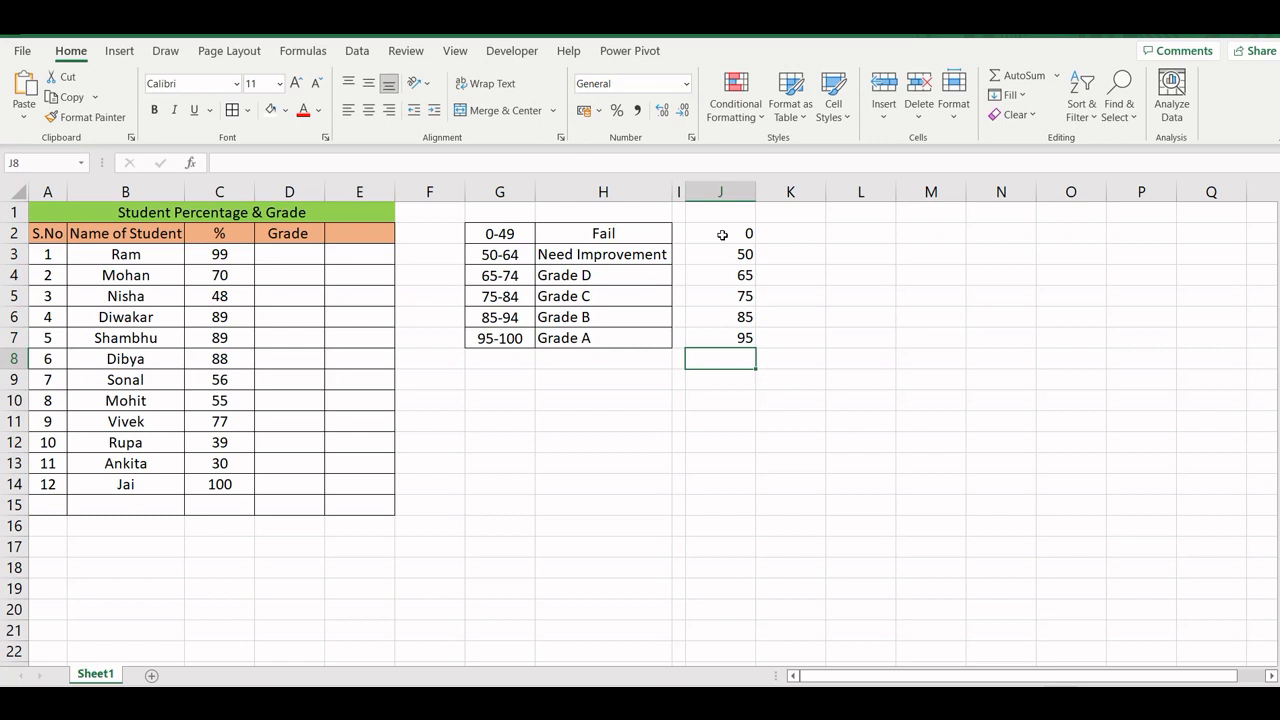
- Copy the grade labels from H2:H7 into K2:K7 and fit column K to its contents
left_click_drag(610, 233, 623, 331)
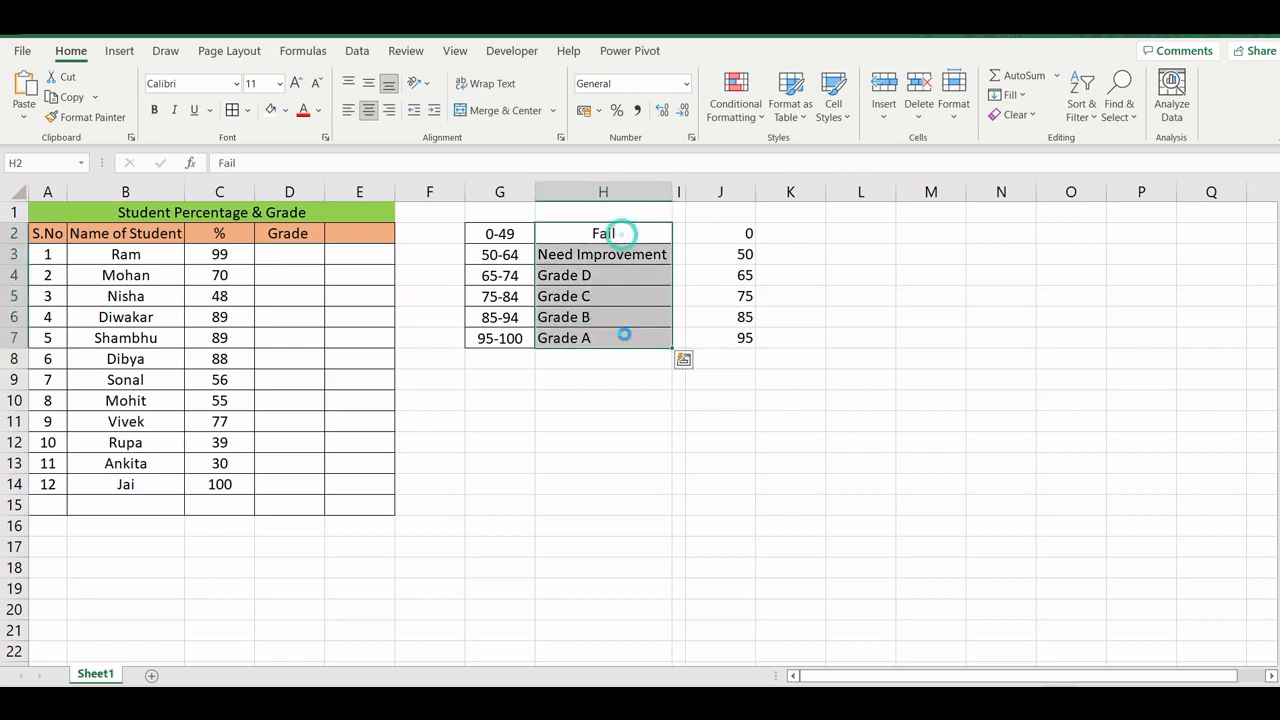
key("ctrl+c")
left_click(794, 235)
key("ctrl+v")
double_click(826, 191)
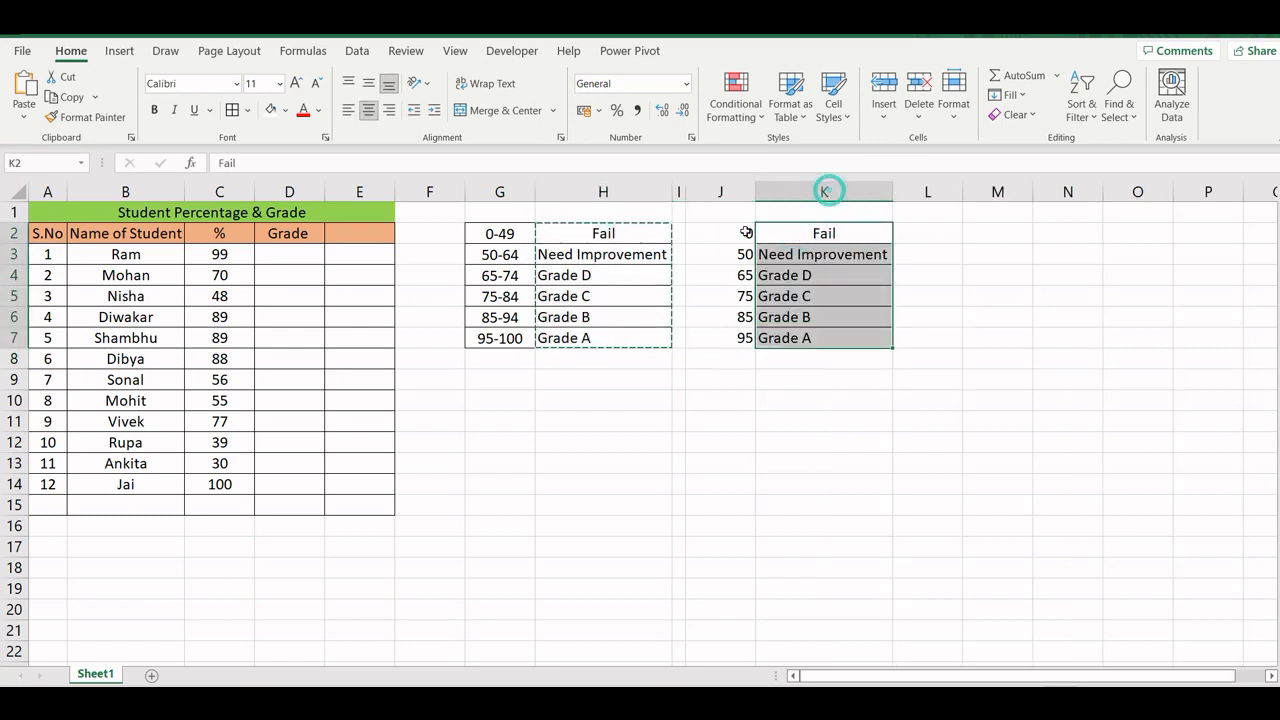
- Apply all borders to the second grading key in J2:K7 and centre its contents horizontally
left_click_drag(726, 233, 828, 338)
left_click(232, 110)
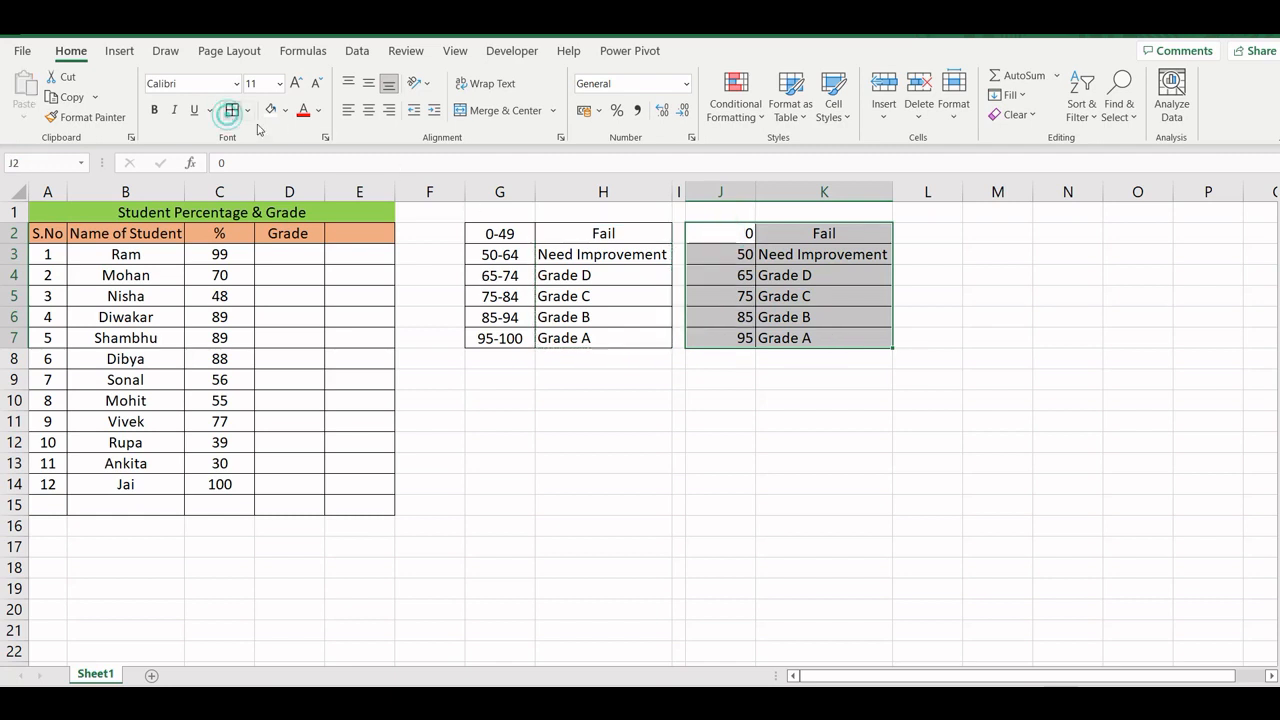
left_click(500, 337)
left_click_drag(710, 233, 790, 338)
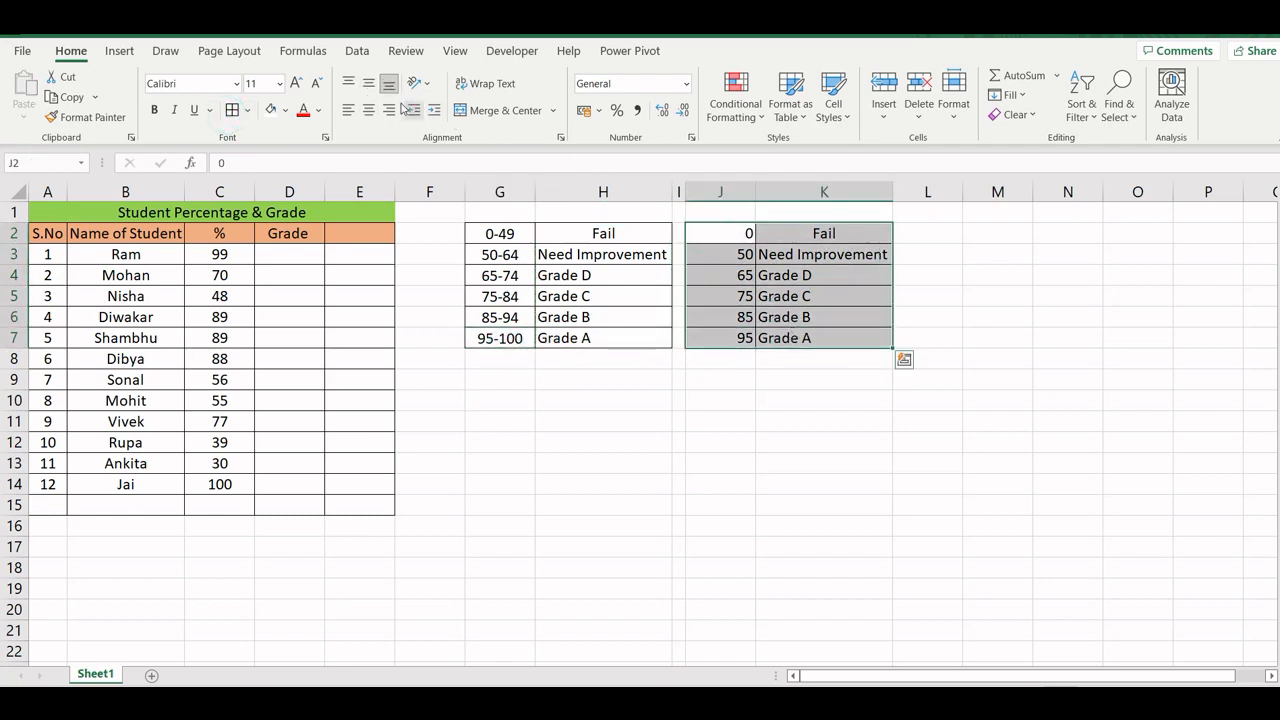
left_click(368, 110)
- Widen column H of the first grading key slightly
left_click(566, 279)
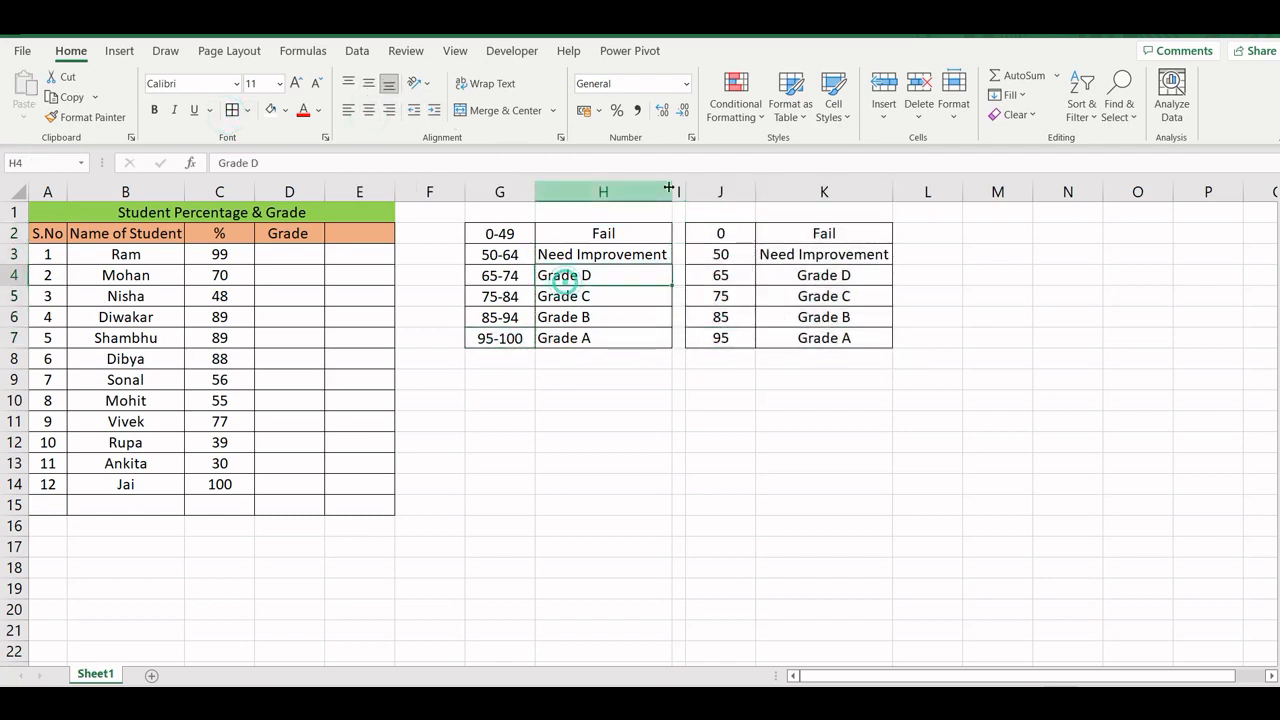
left_click_drag(672, 191, 688, 190)
left_click(523, 378)
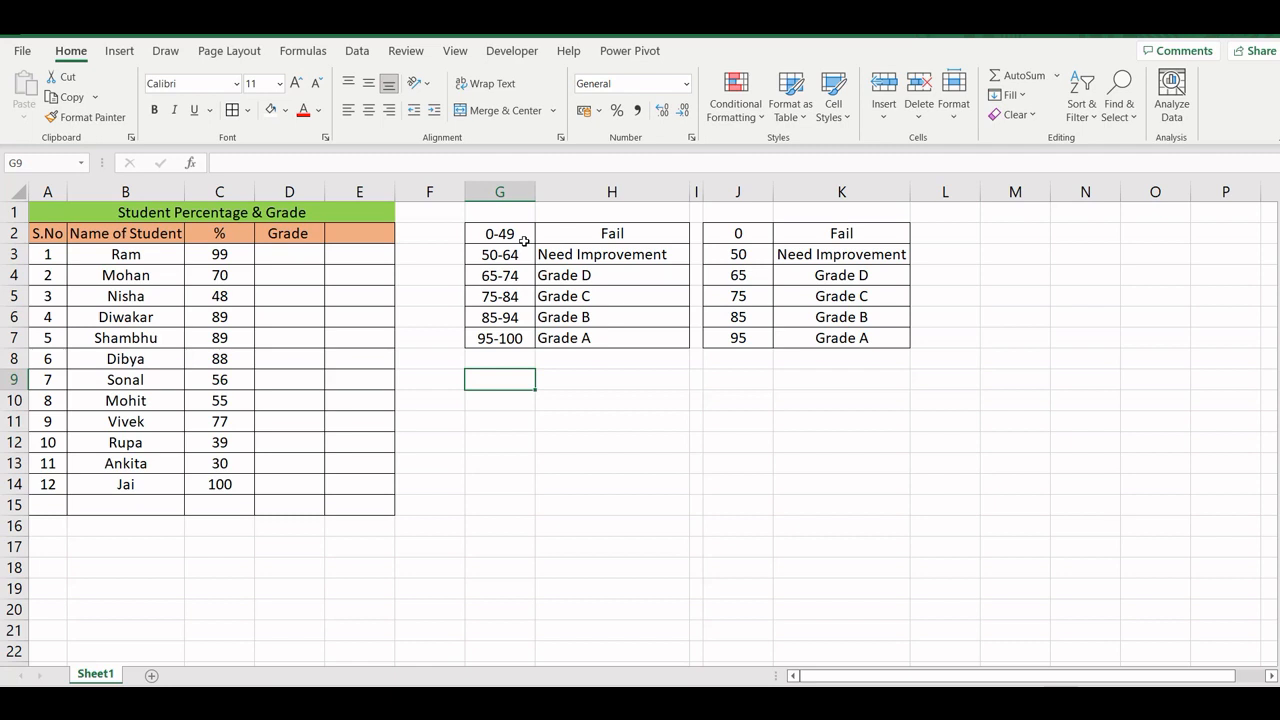
left_click(262, 251)
type("=")
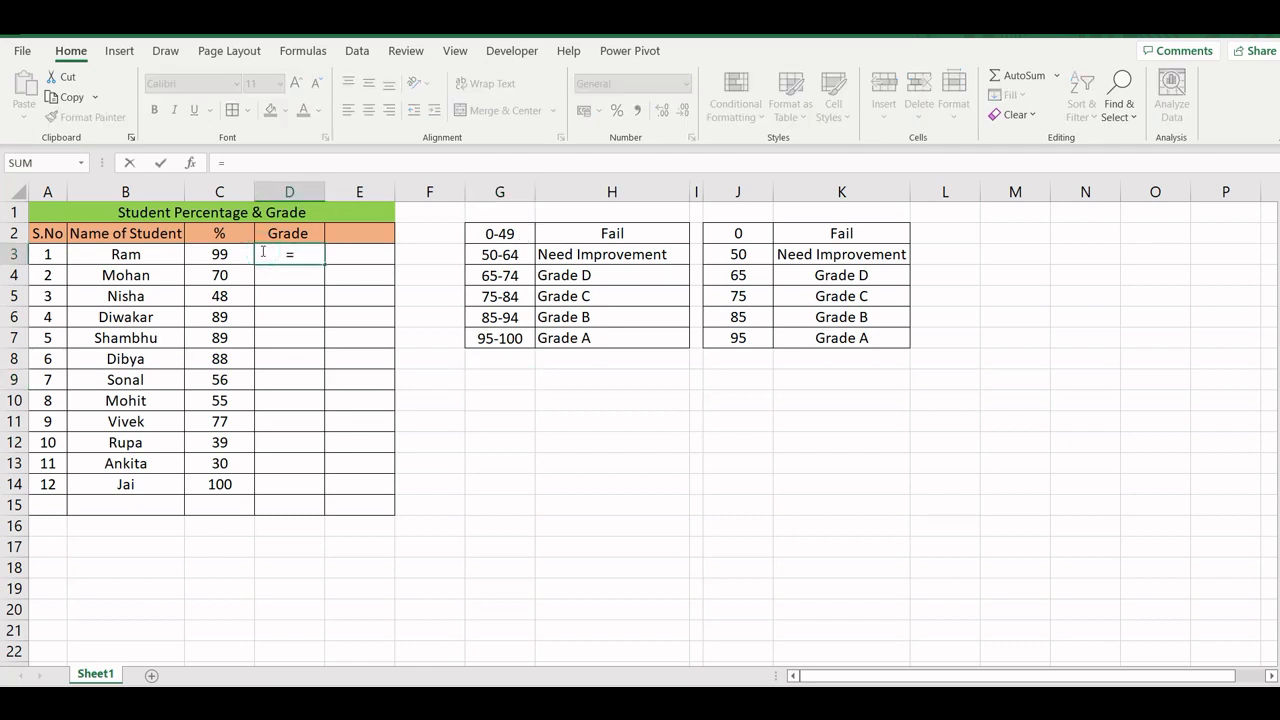
type("if")
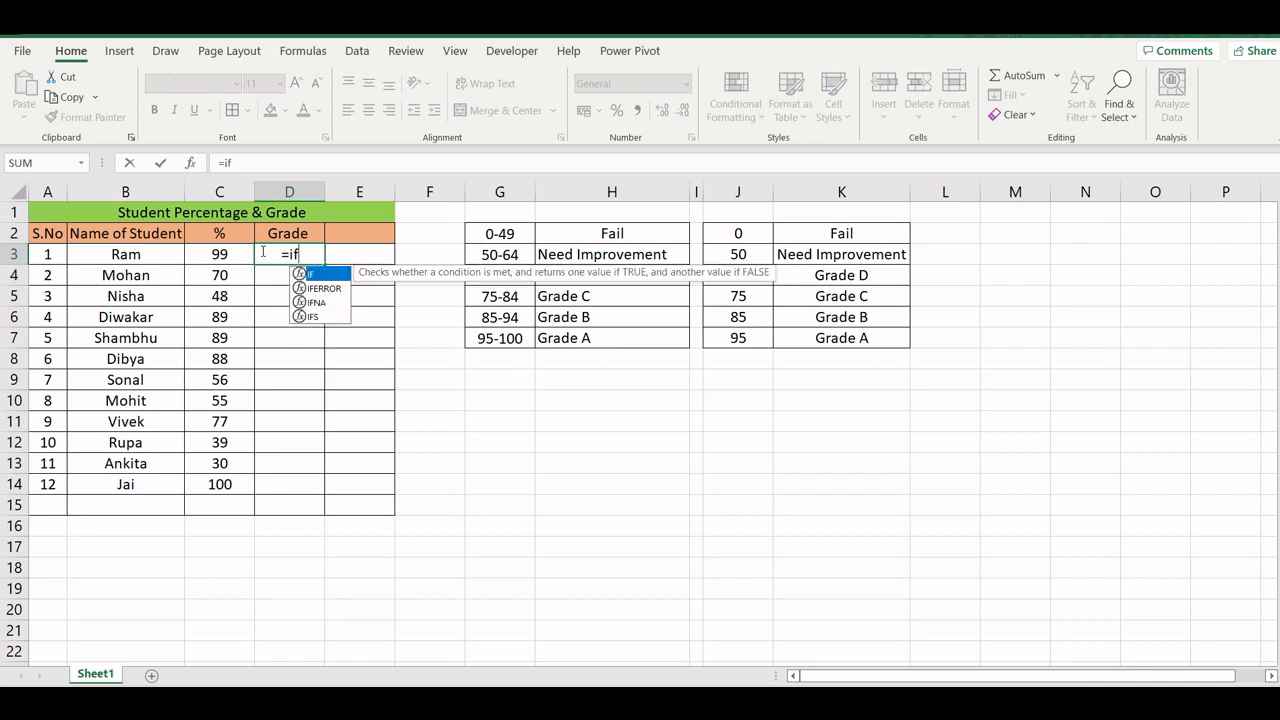
type("(D")
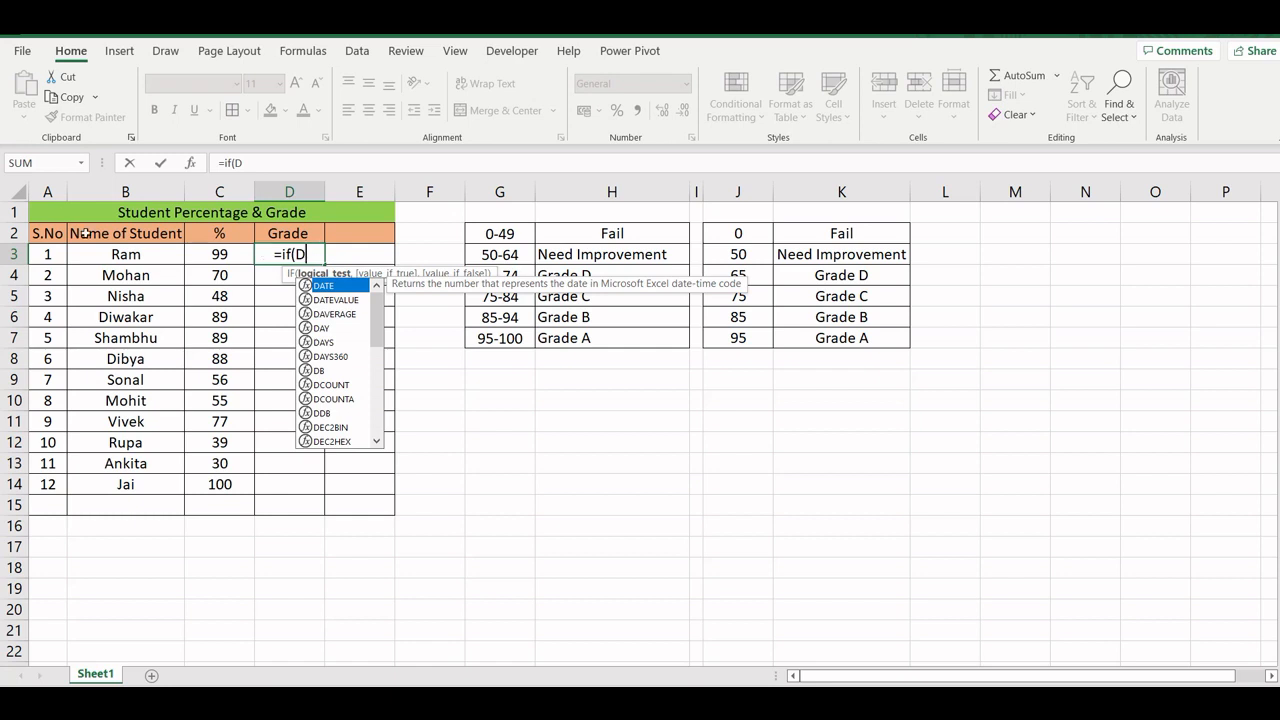
key("Return")
left_click(837, 302)
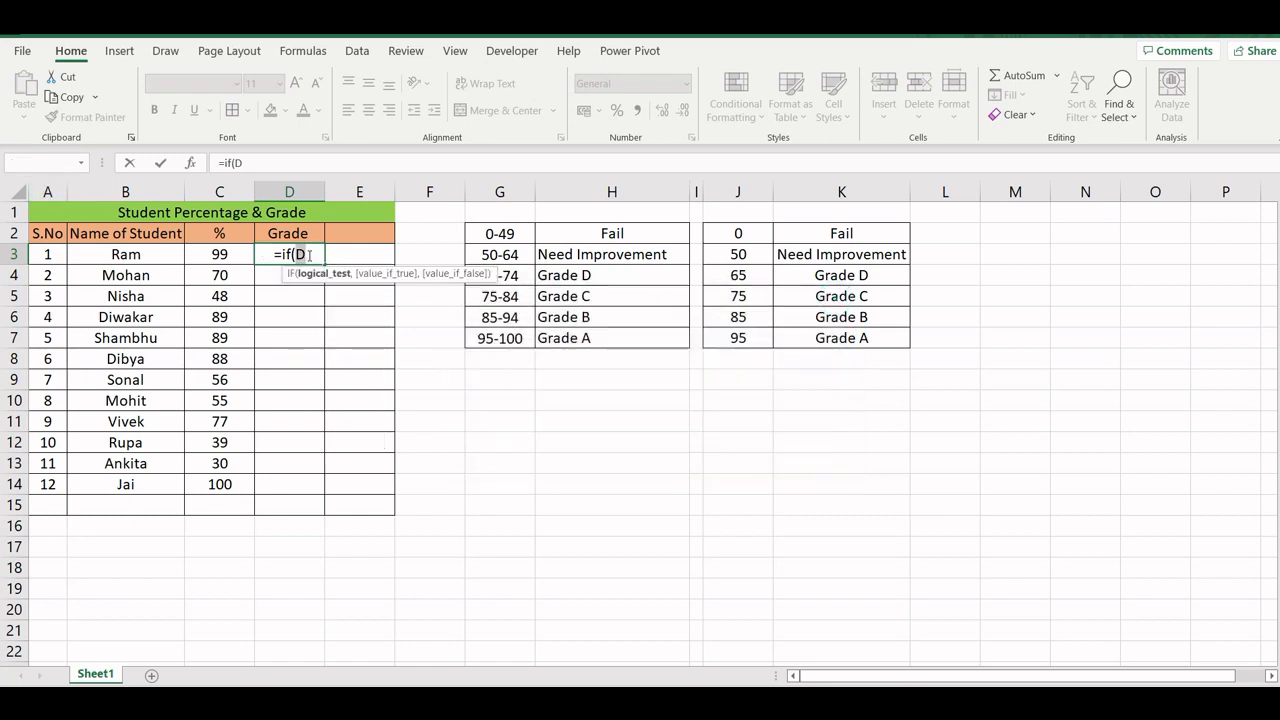
key("BackSpace")
key("BackSpace")
key("BackSpace")
key("Escape")
- Insert a blank column before the student table's S.No column and make it narrow
right_click(50, 193)
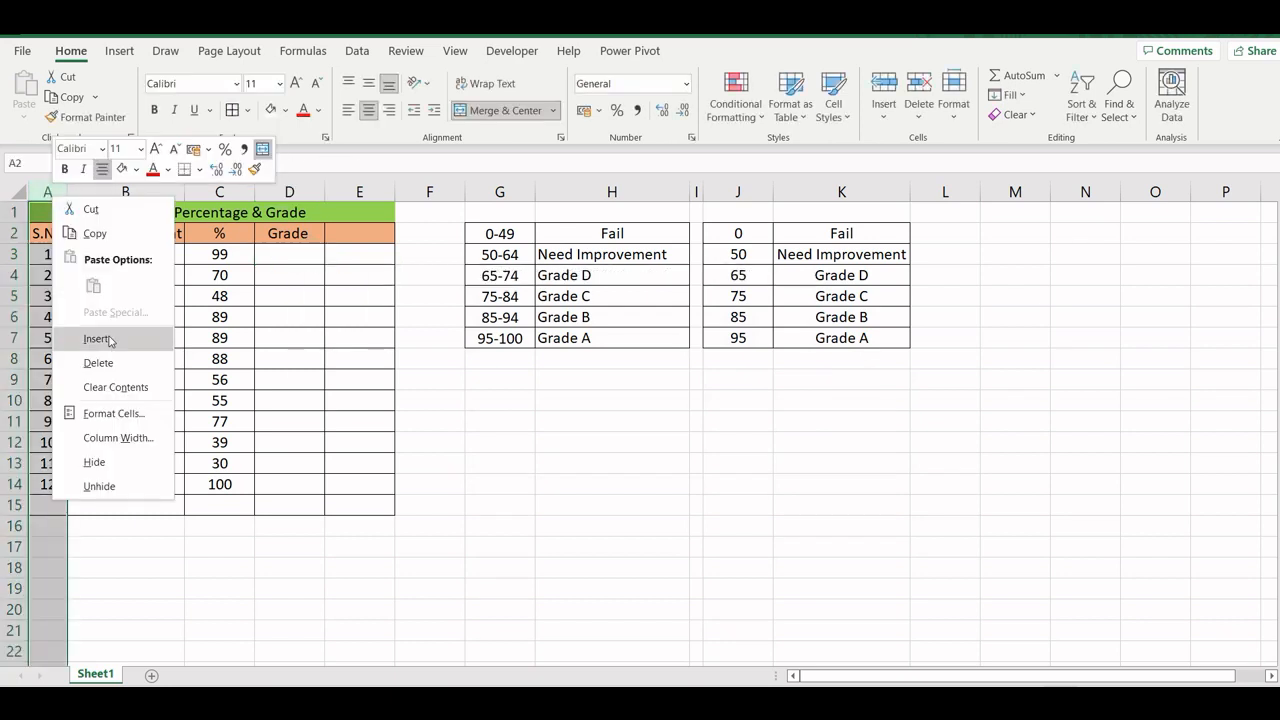
left_click(104, 337)
left_click(77, 314)
left_click_drag(98, 199, 48, 199)
left_click(310, 277)
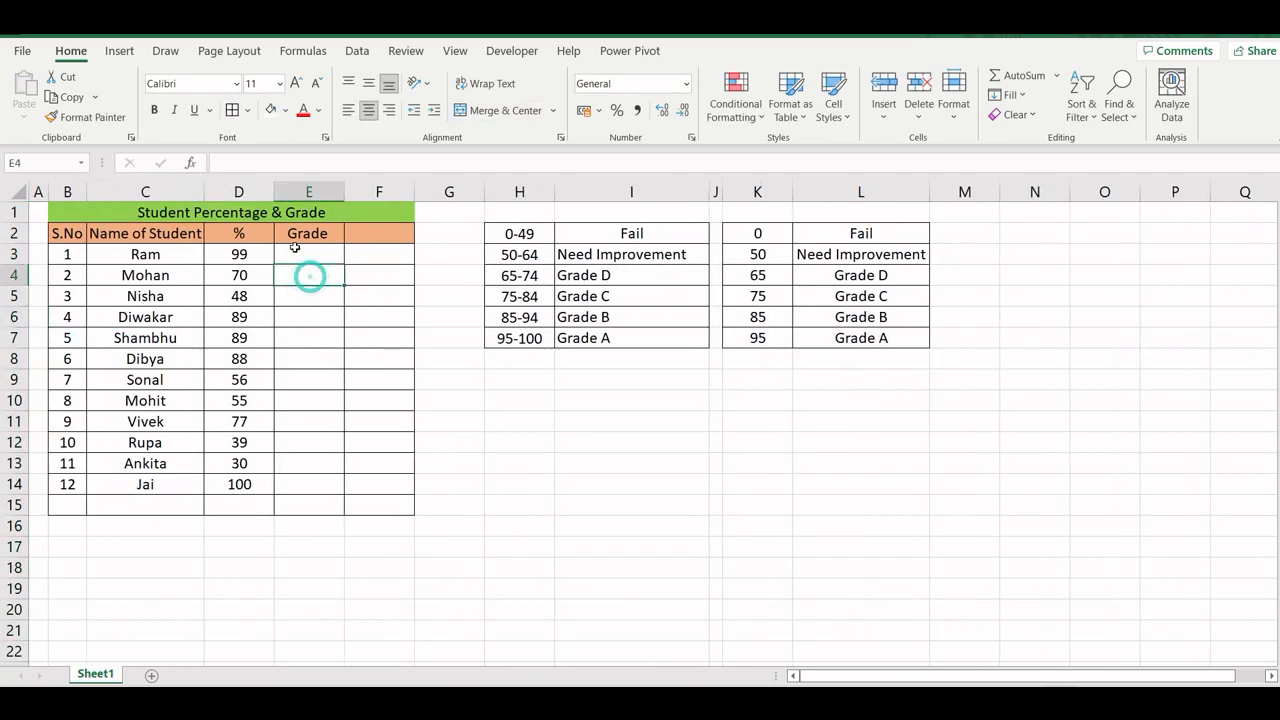
- Start a grade formula in E3 with =if(D3>=95,"Grade A" for the first student
left_click(240, 254)
left_click(295, 256)
type("=")
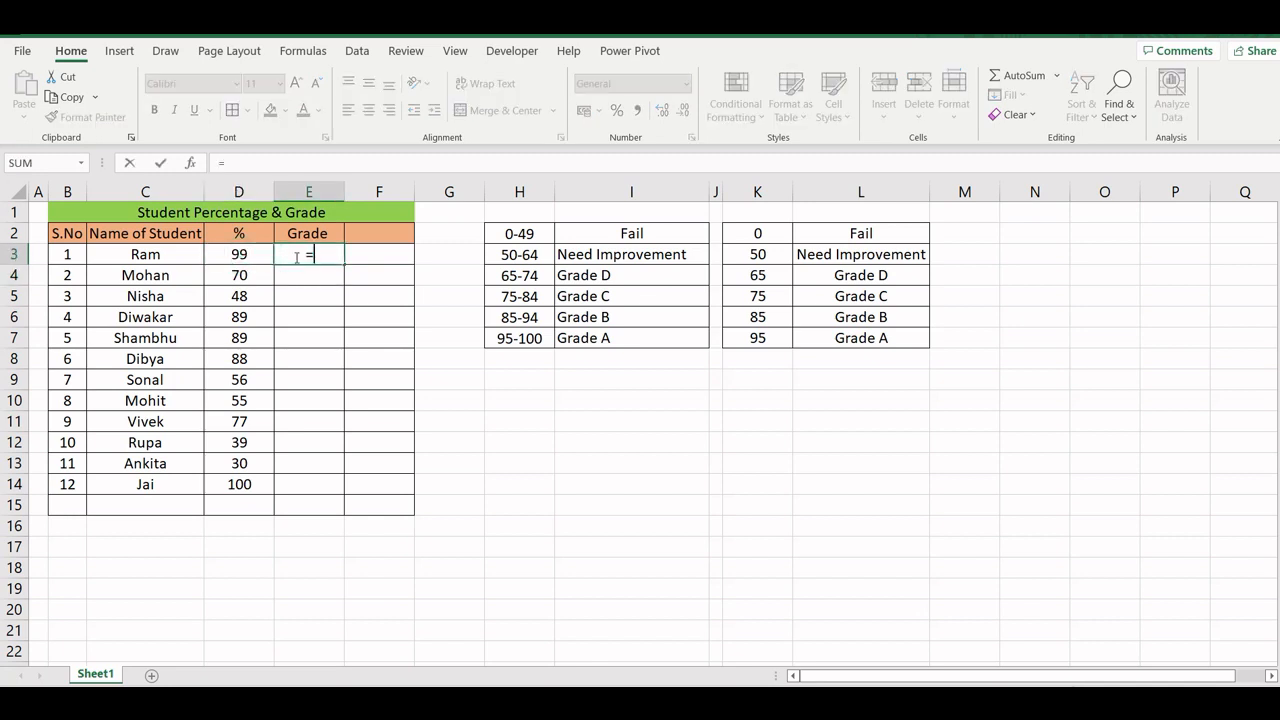
type("if(")
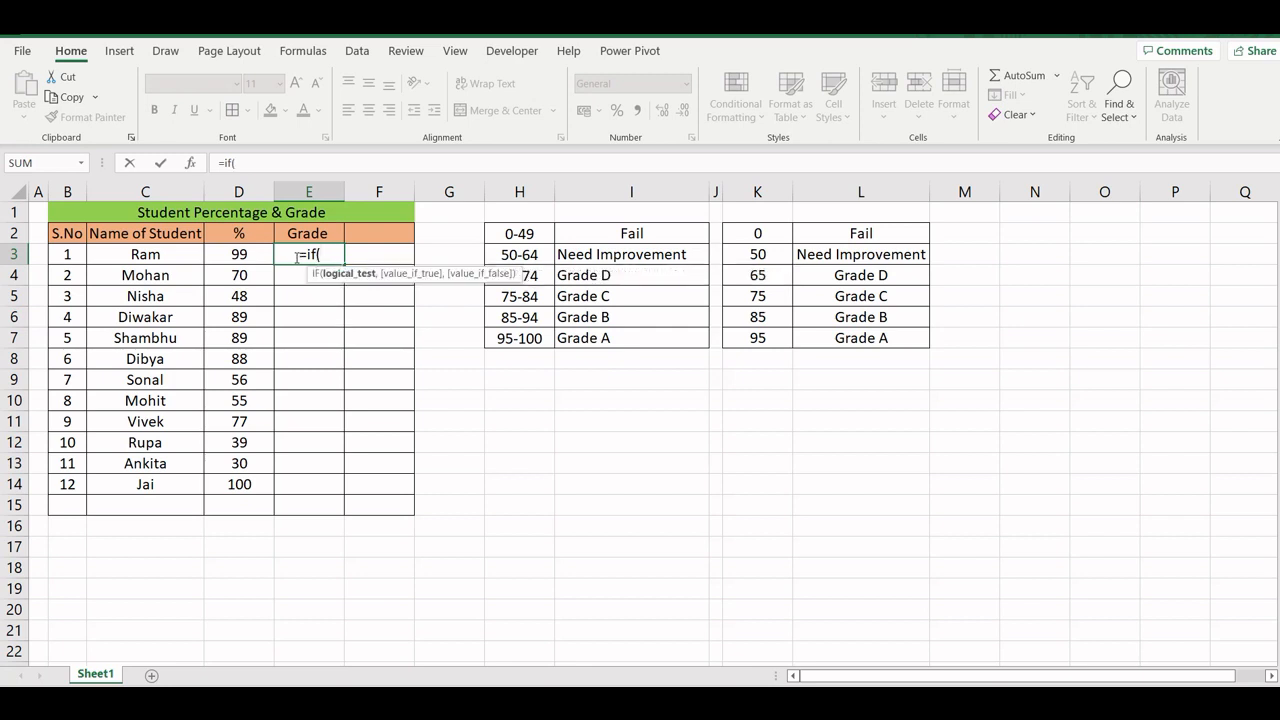
type("D")
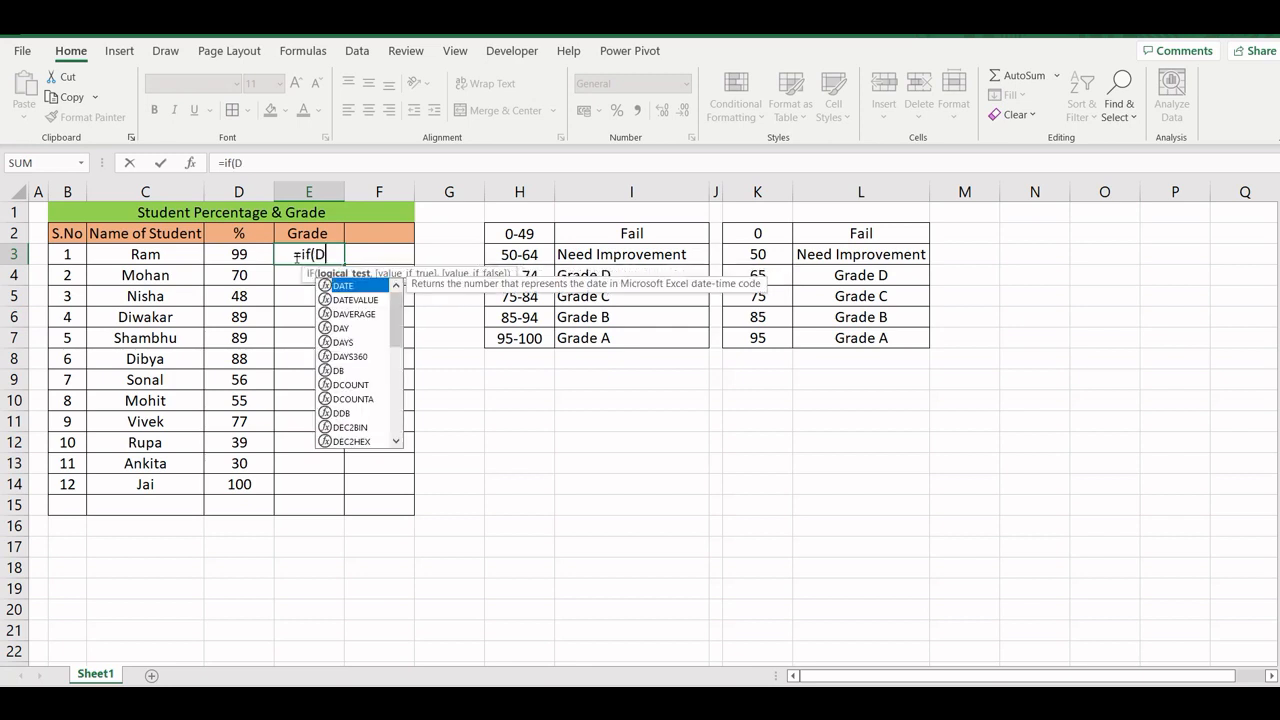
type("3>")
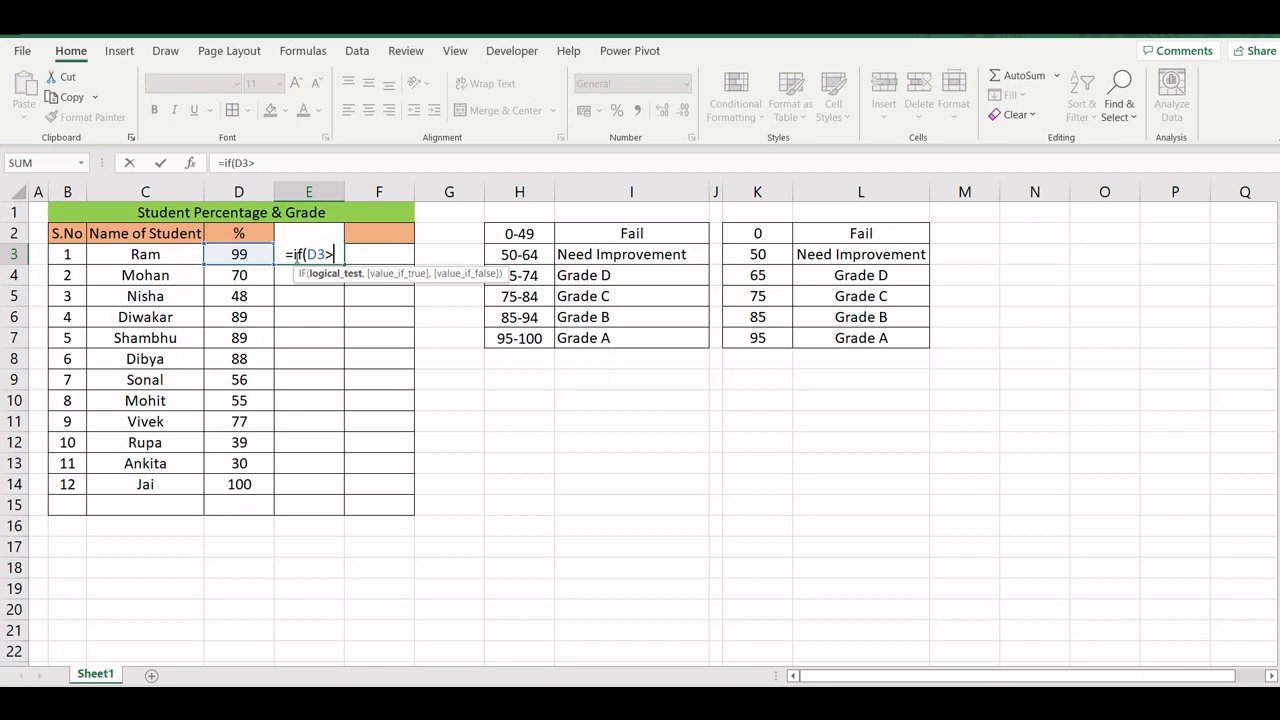
type("=95")
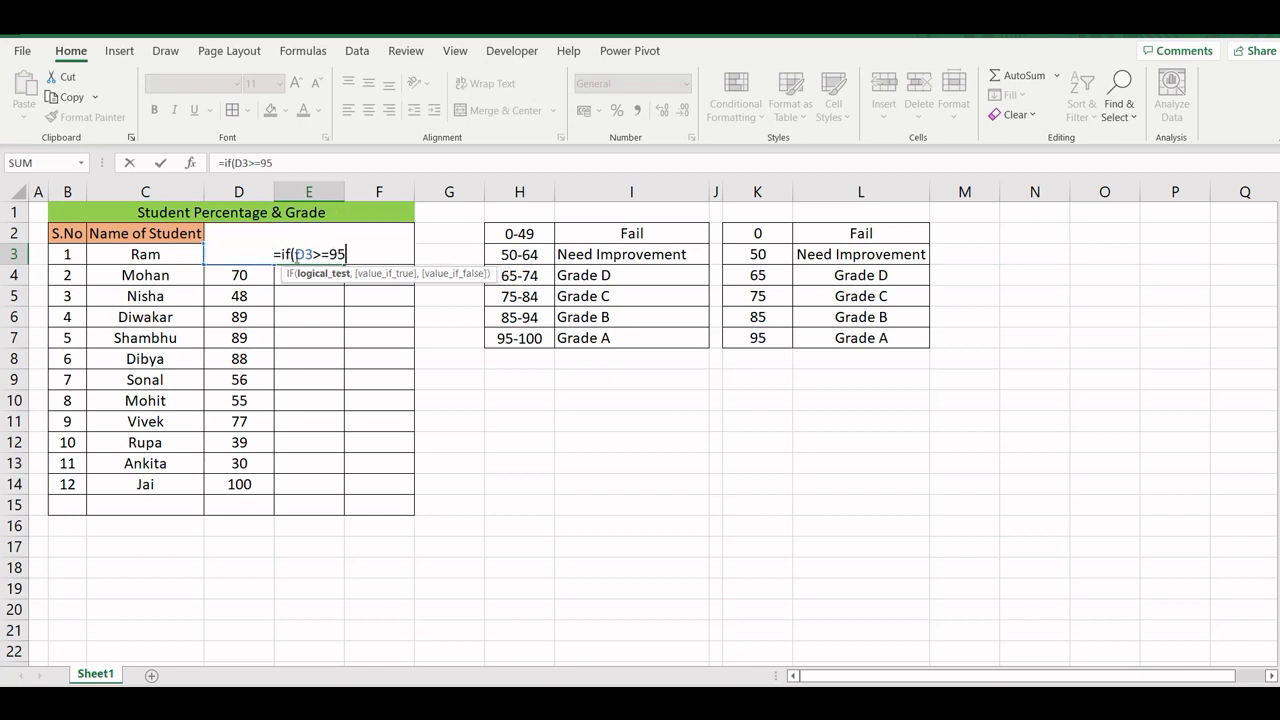
type(",\"Gra")
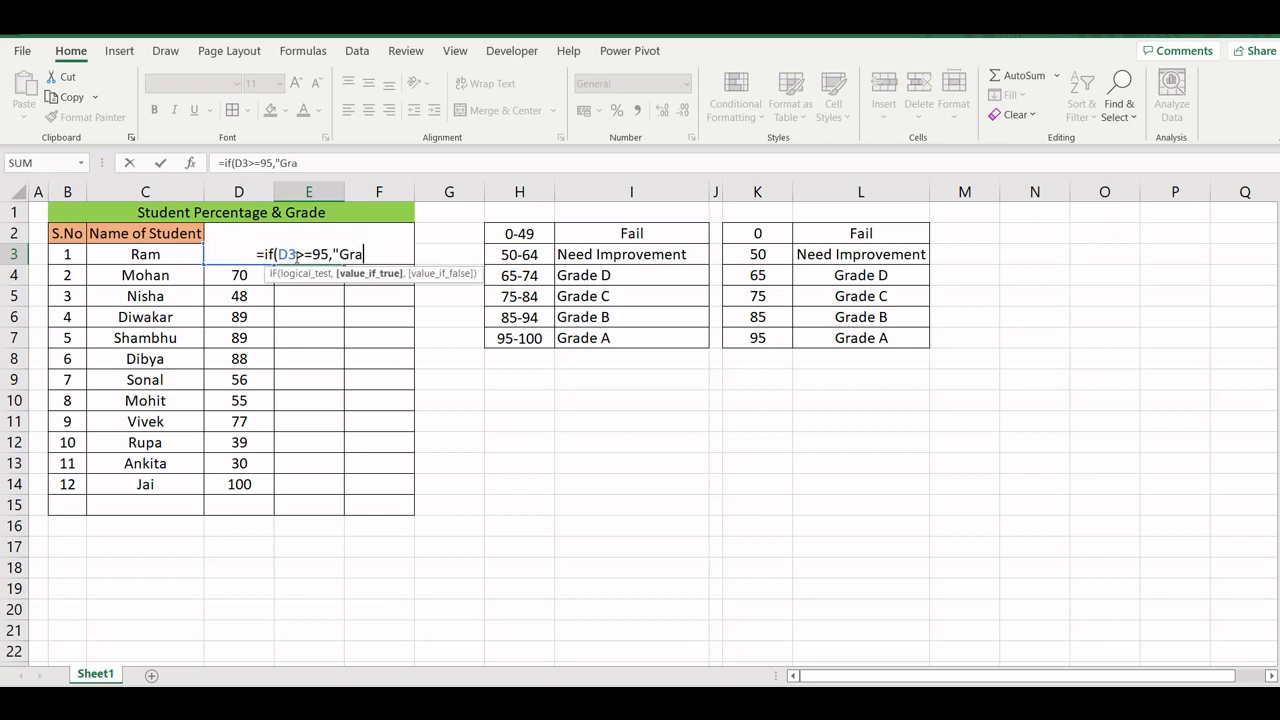
type("de A")
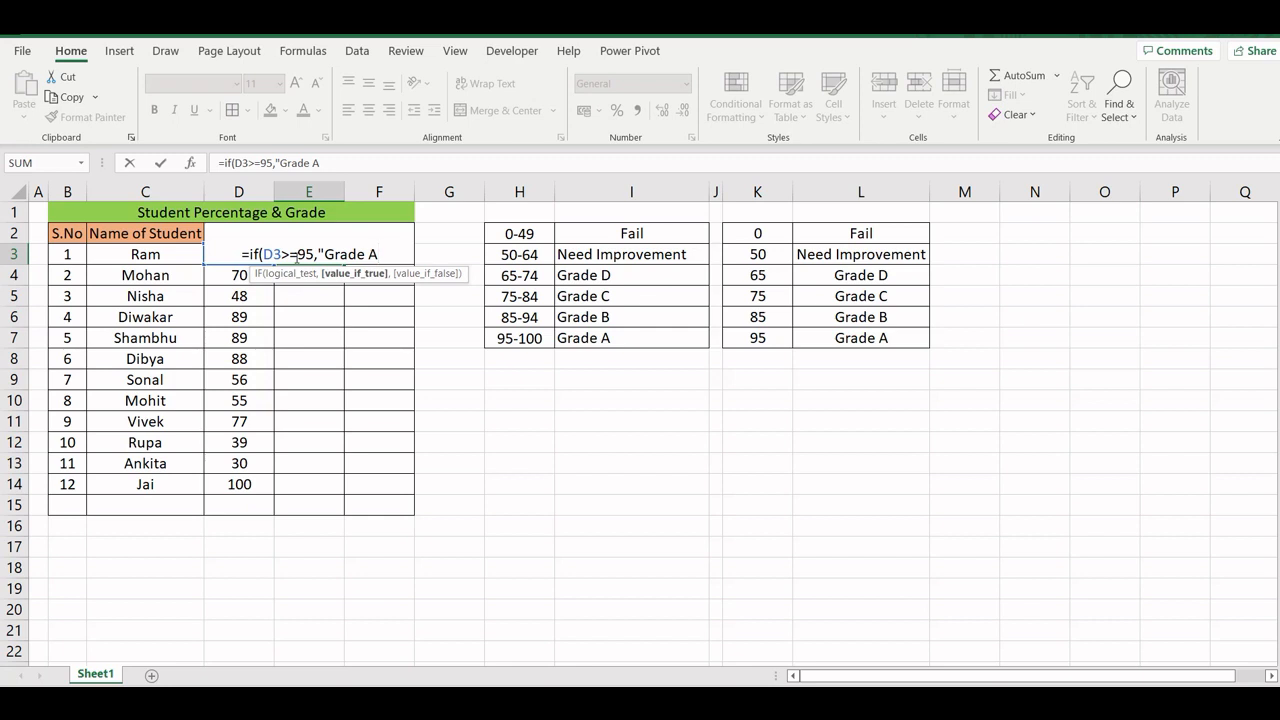
type("\"")
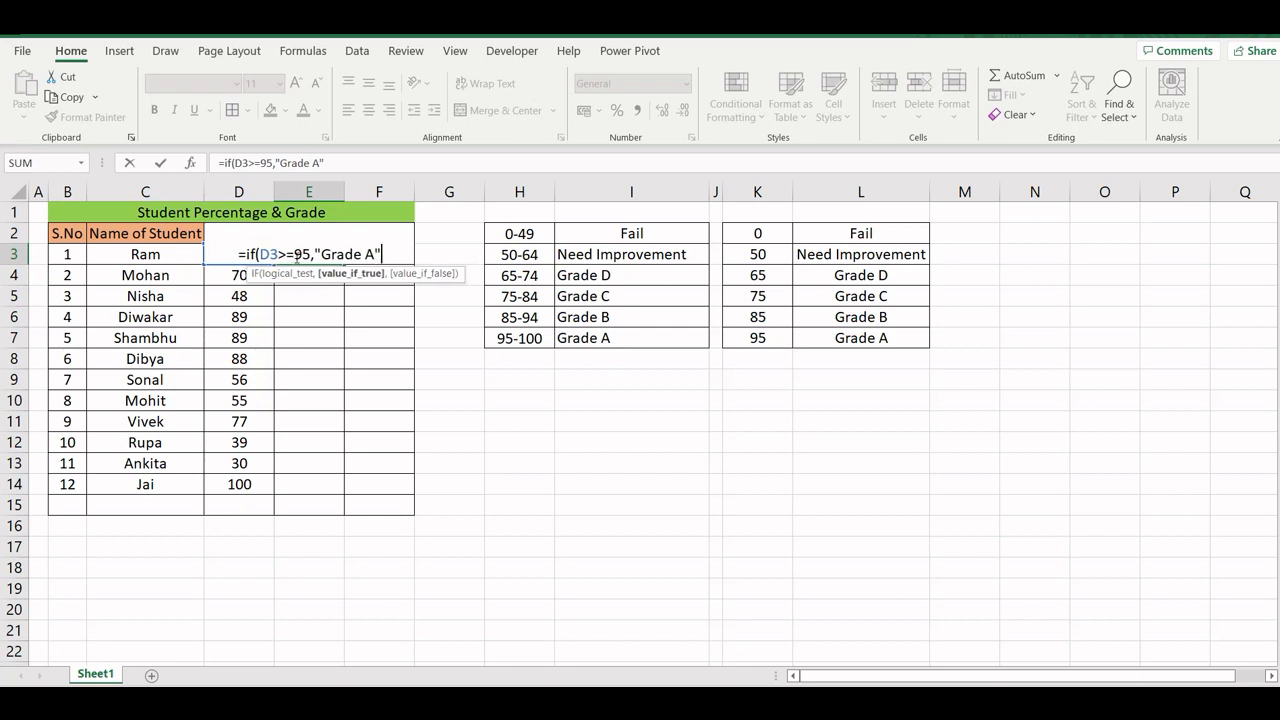
type(", if(")
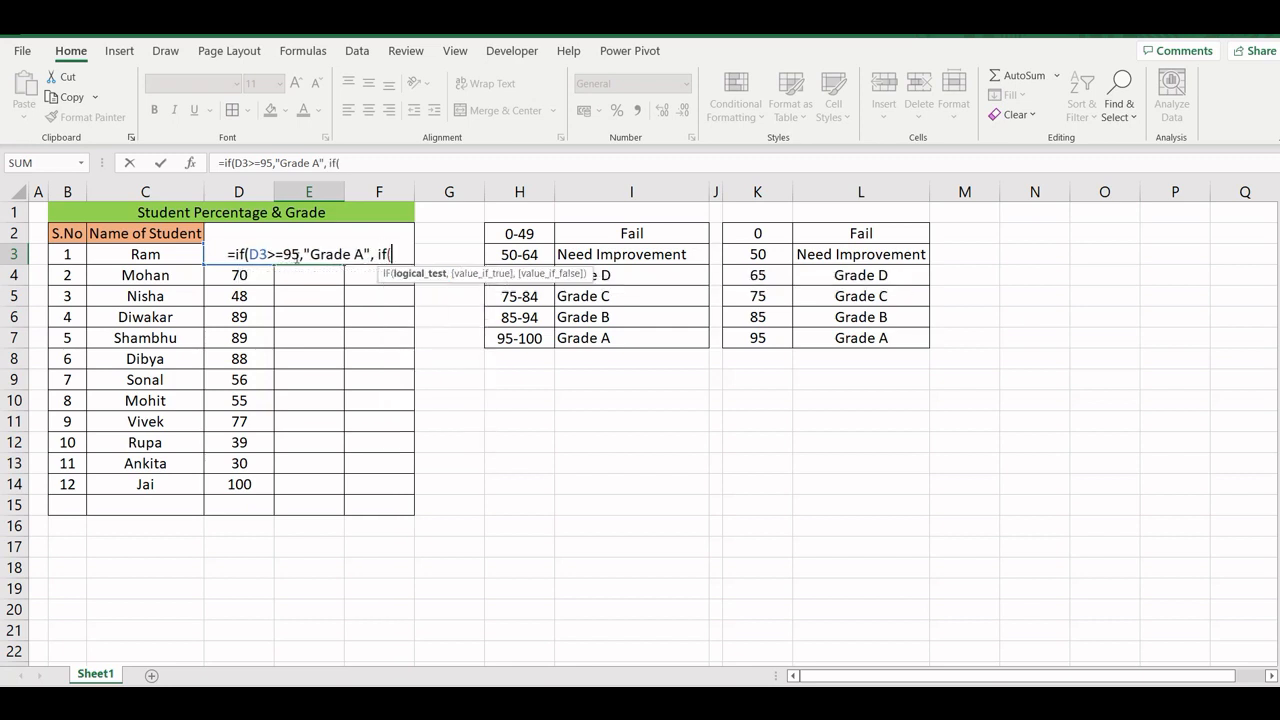
type("D3")
type(">=8")
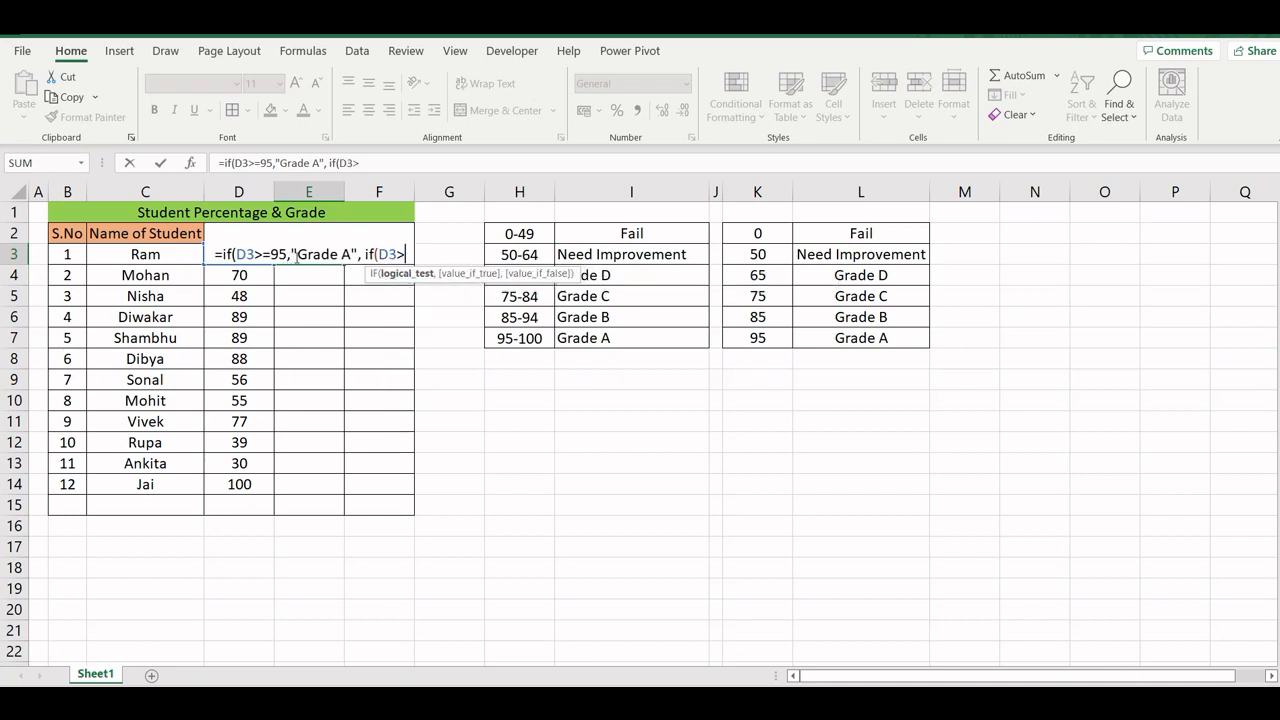
type("5,\"G")
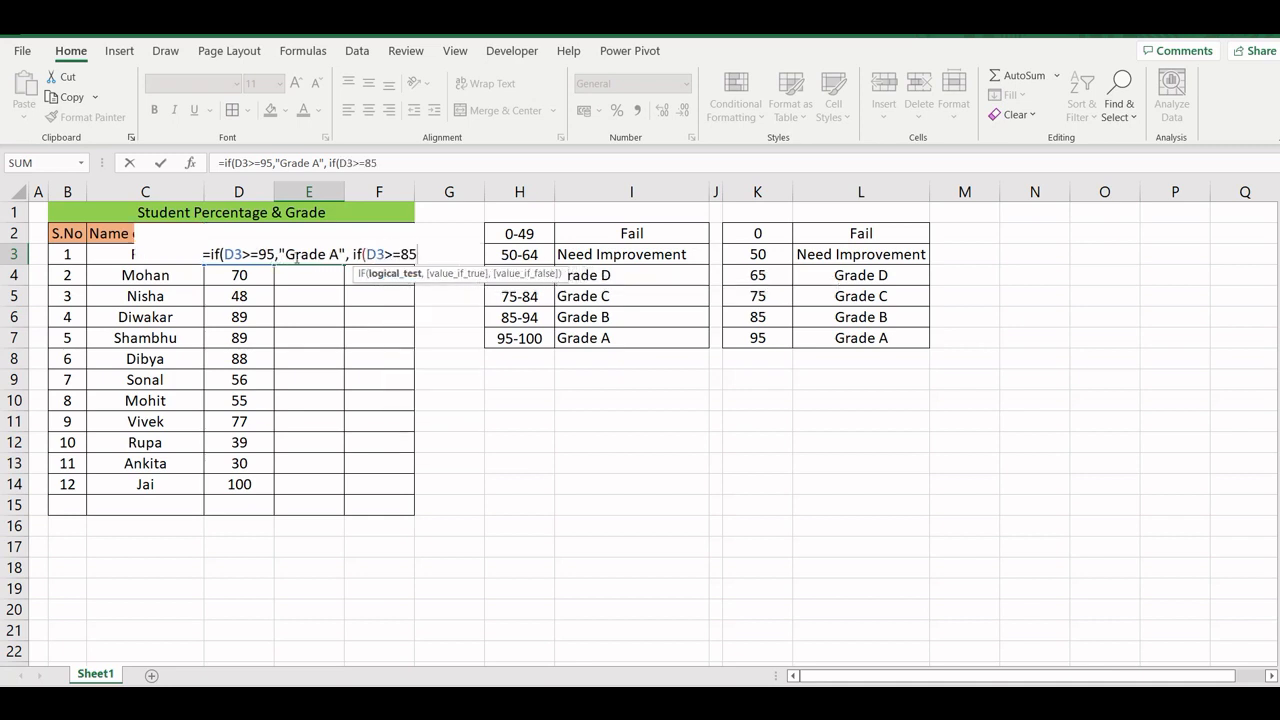
type("rade B\"")
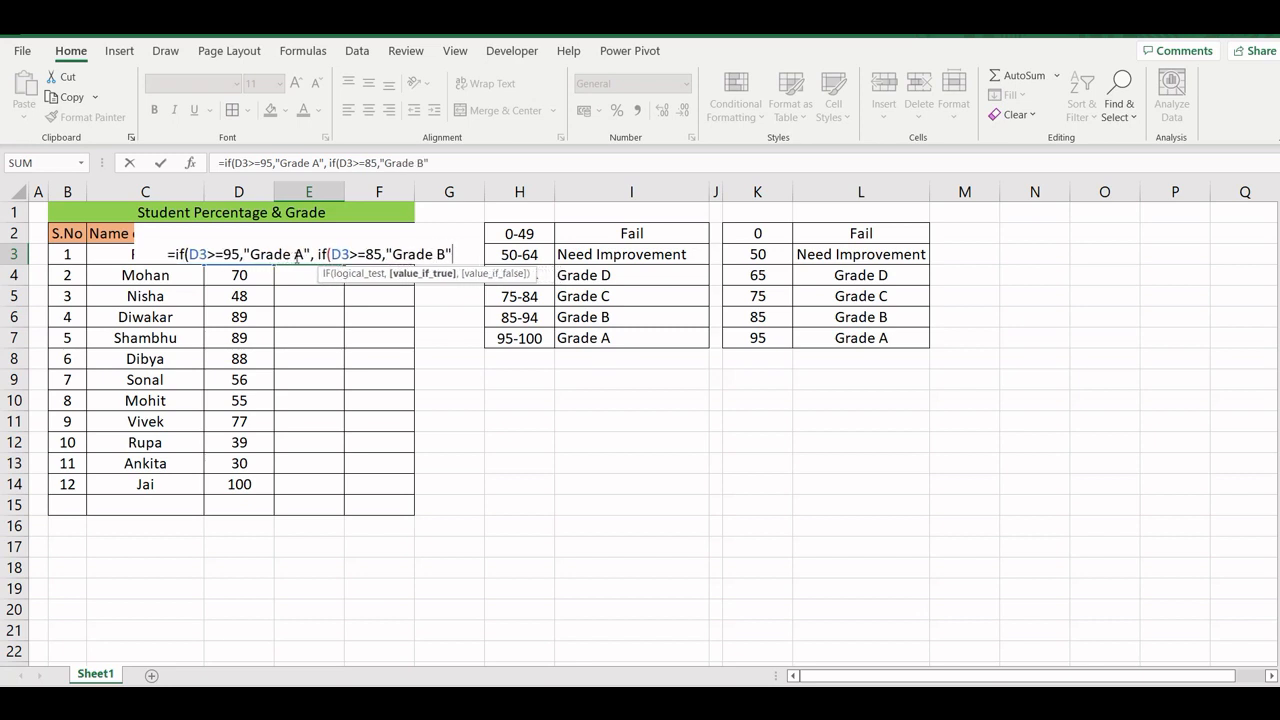
type(",if D3(")
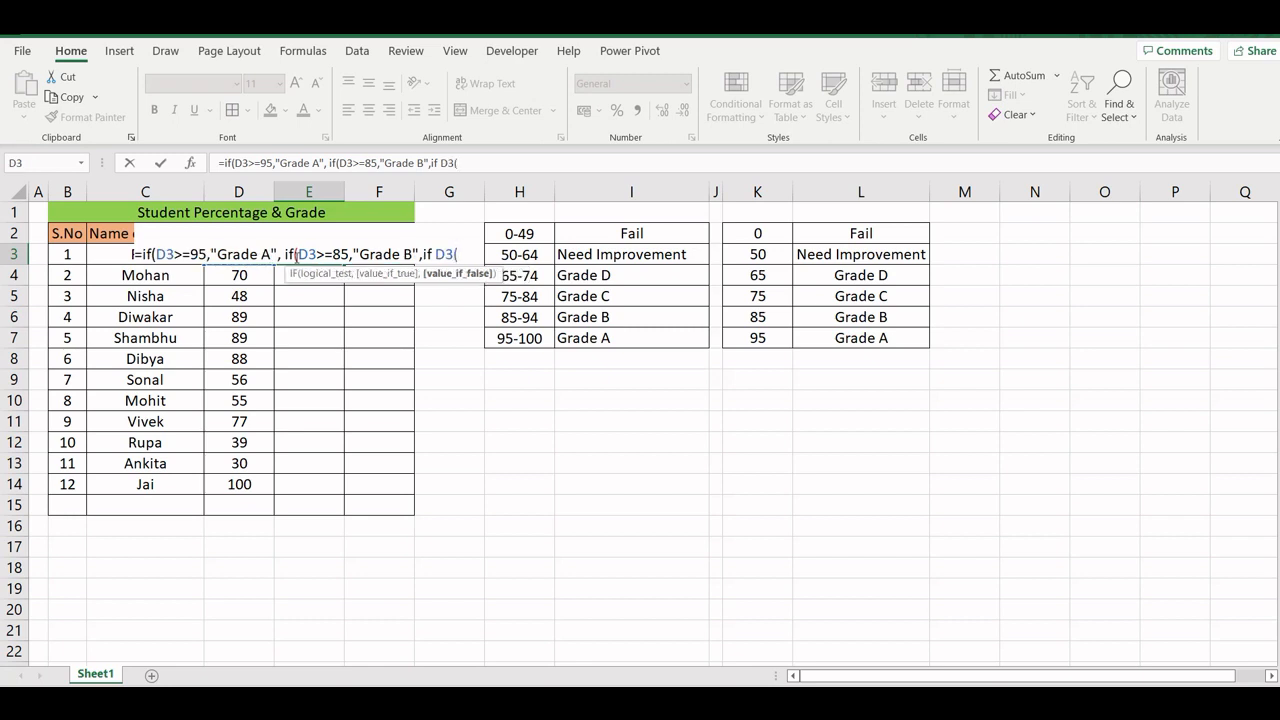
- Add a third nested condition, if(D3>=75,"Grade C", to the E3 formula
key("BackSpace")
key("BackSpace")
key("BackSpace")
key("BackSpace")
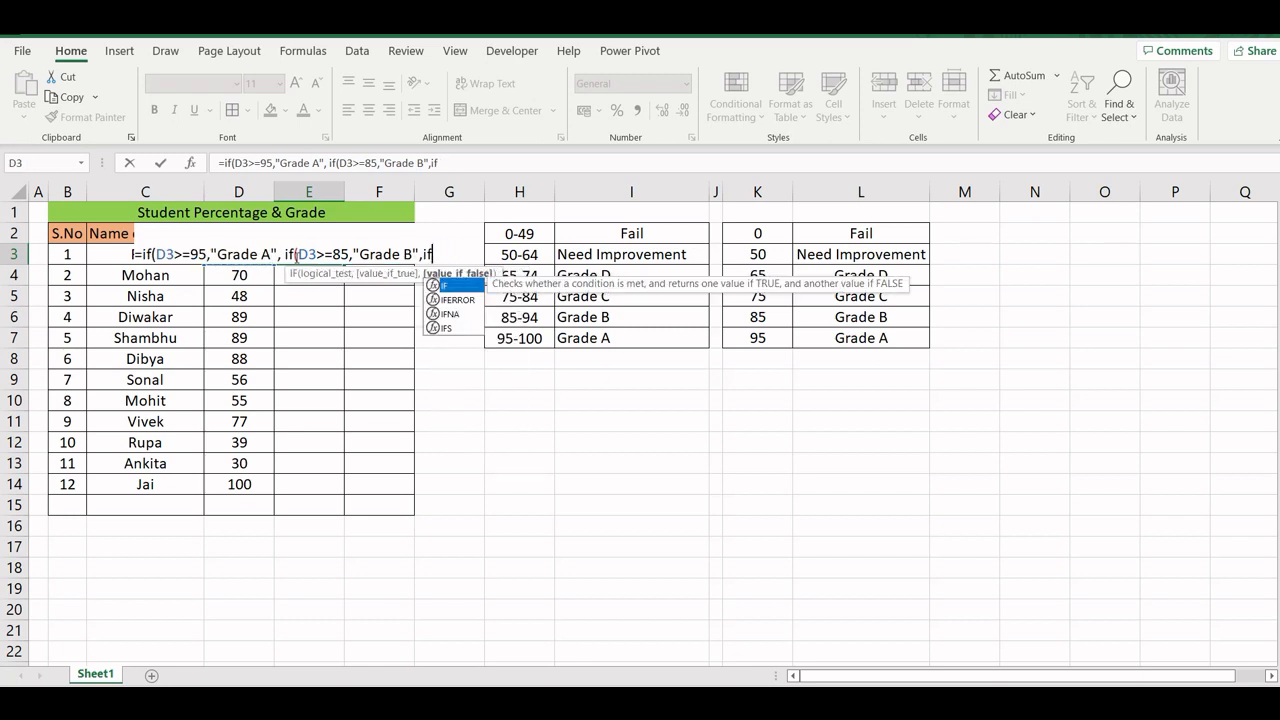
type("*")
key("BackSpace")
type("(D3")
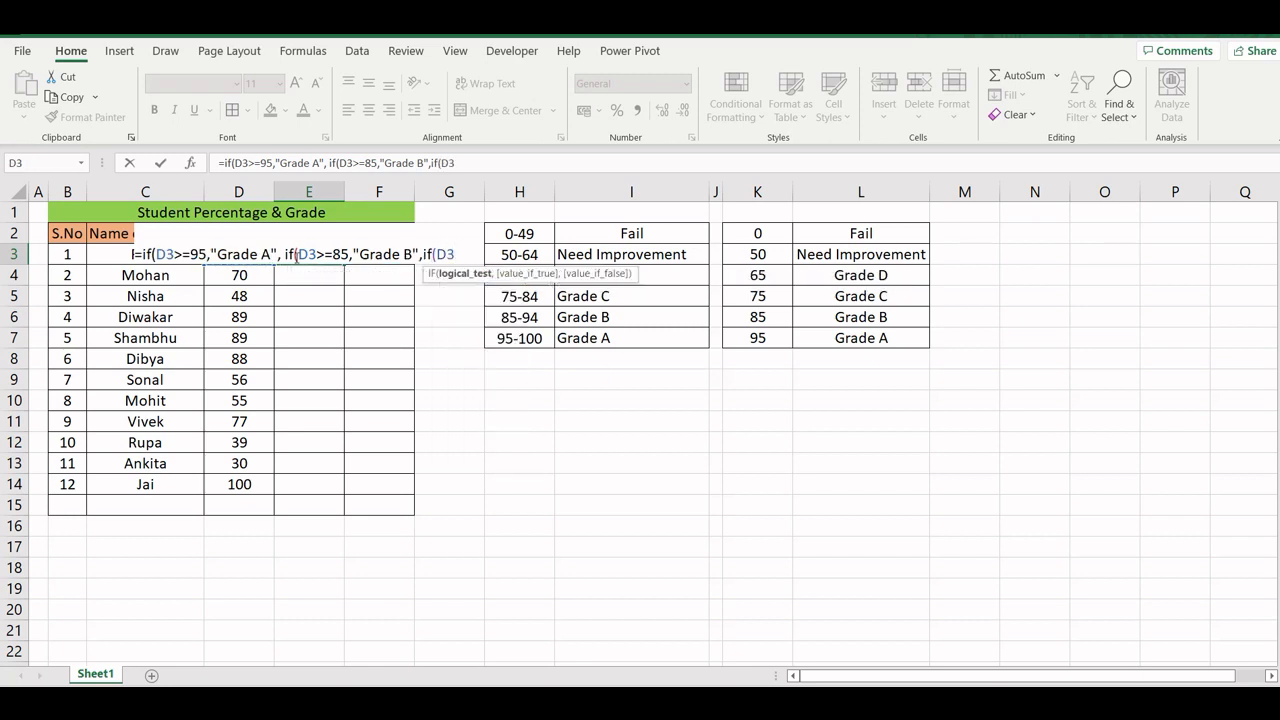
type(".=")
type(">=")
type("75,")
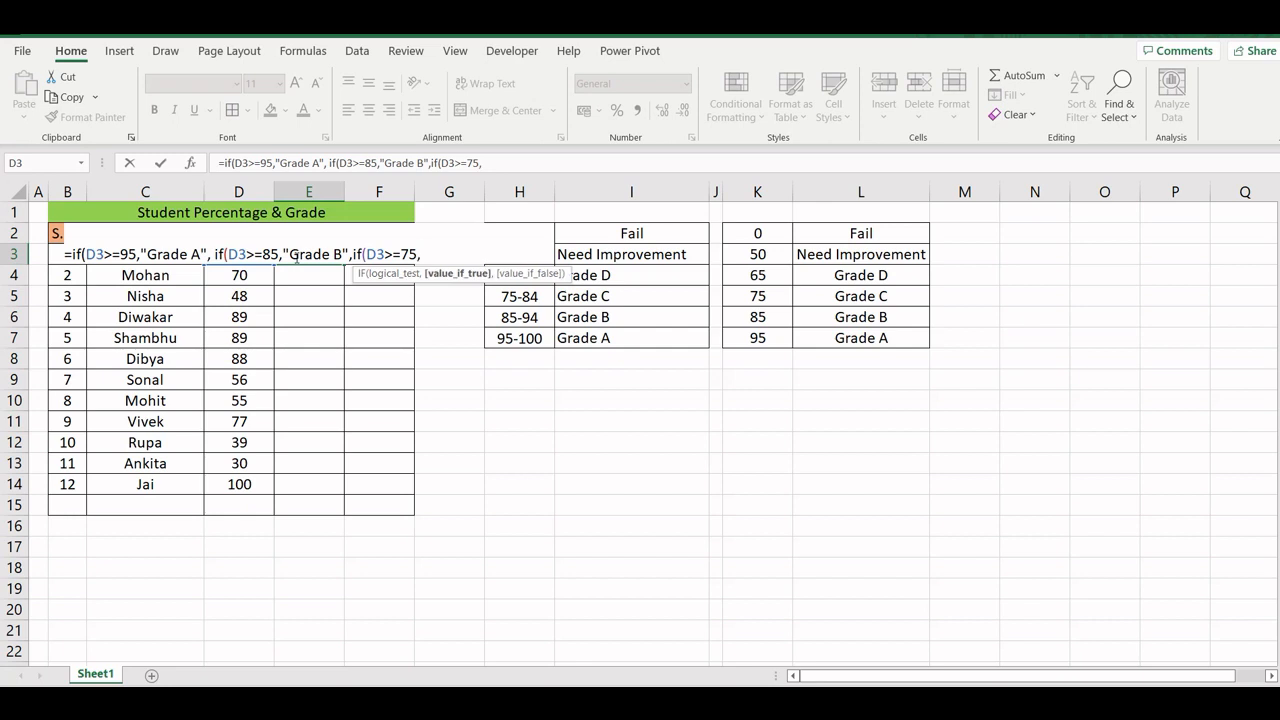
type("\"Grade C\",if(D3")
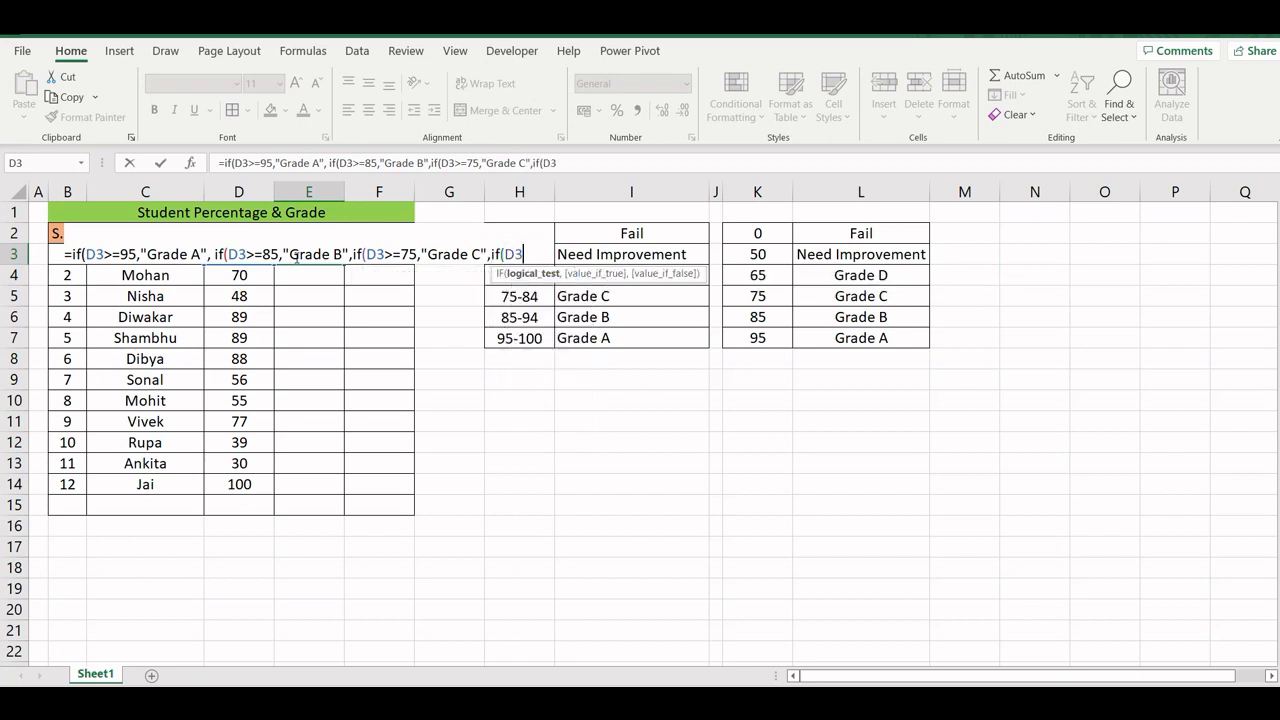
type(">=65")
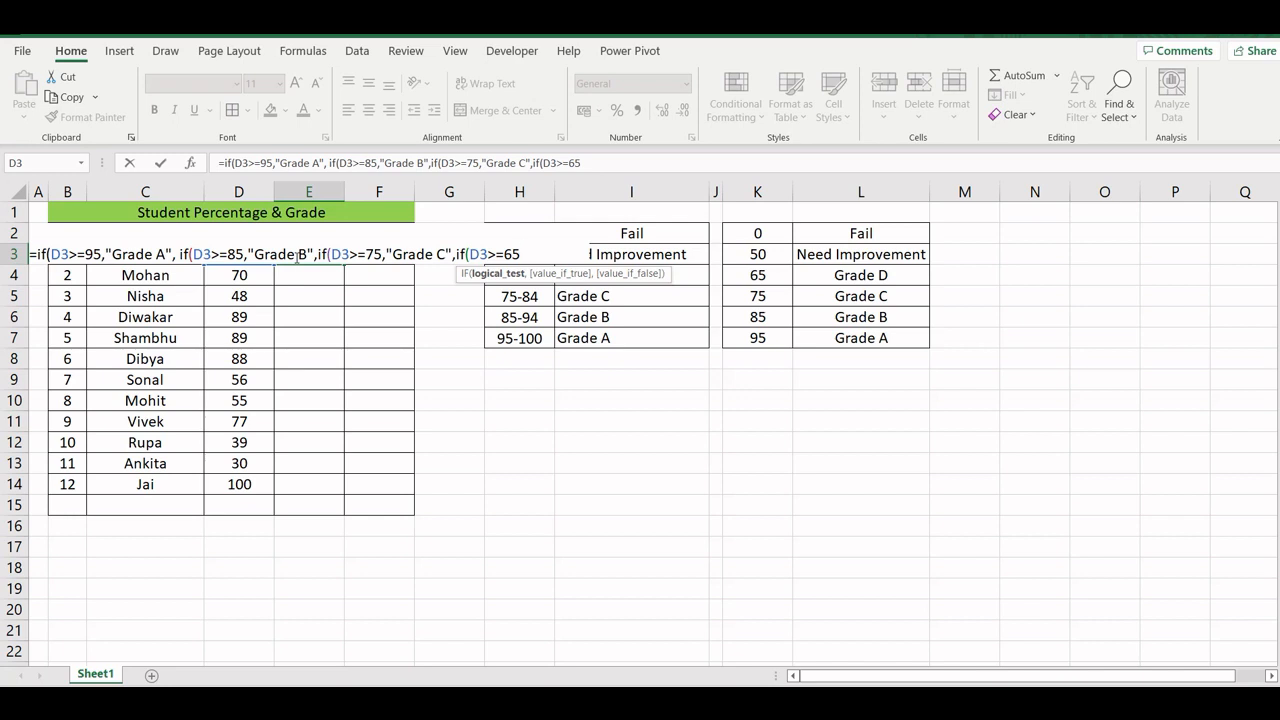
type(",\"Grade")
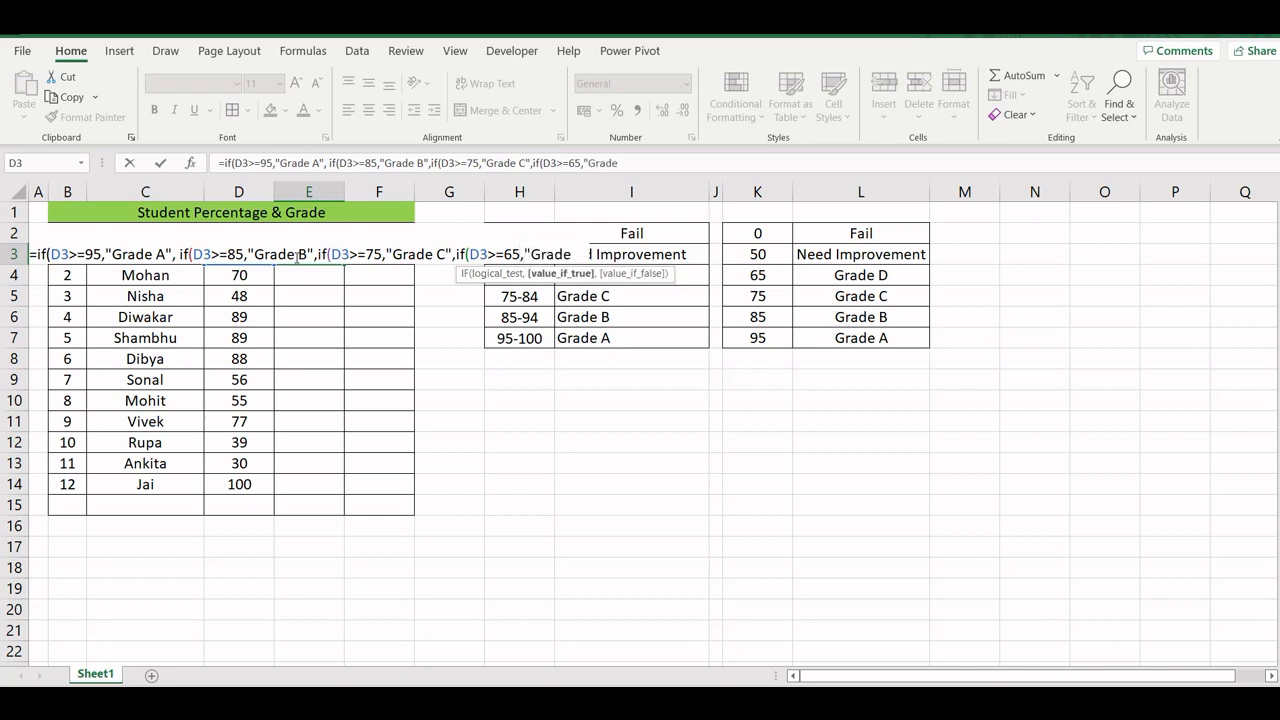
type(" B\"")
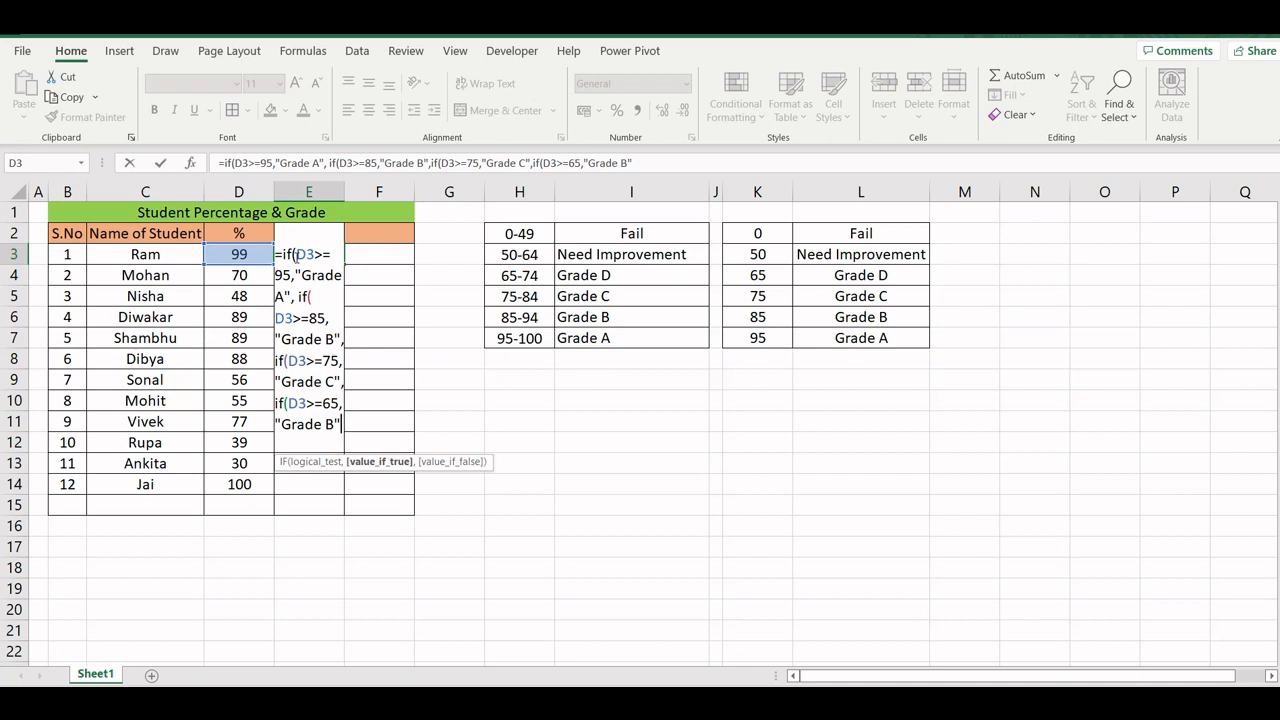
- Try to commit the grade formula in E3 with its parentheses still open
key("Return")
key("Tab")
key("Return")
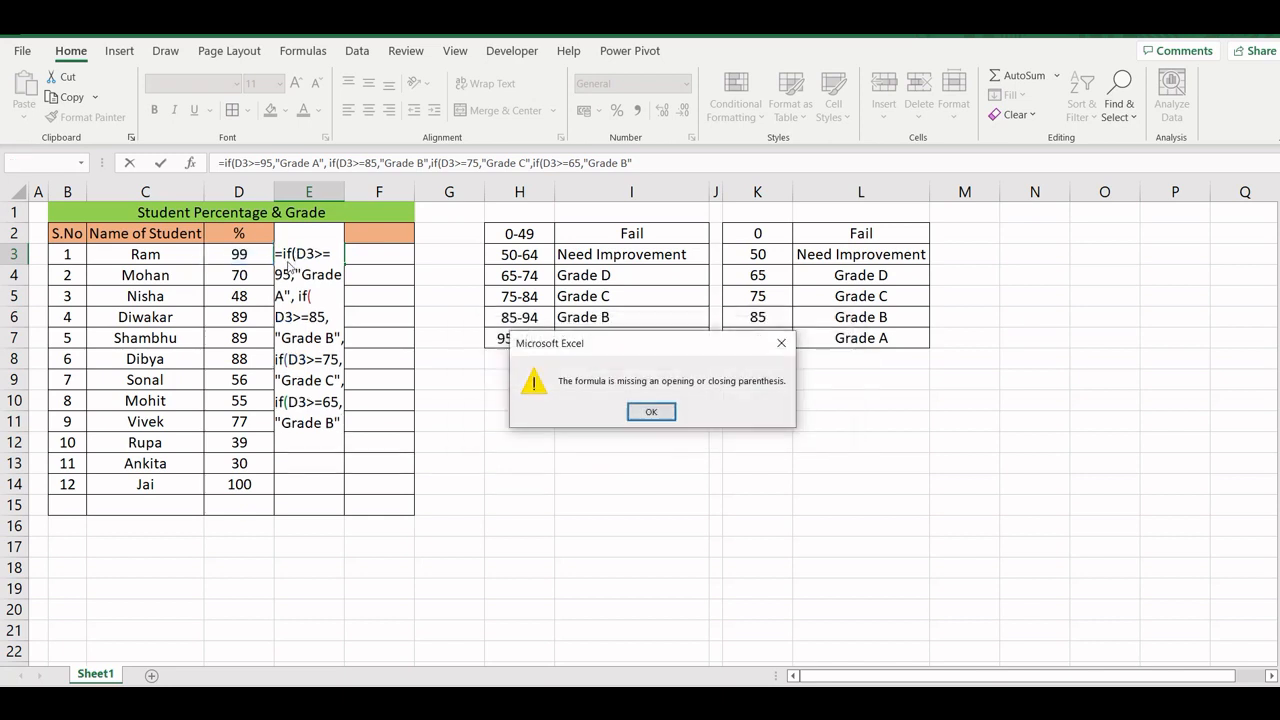
left_click(781, 343)
- Change the D3>=65 result in the E3 formula to "Grade C" and start a fifth nested condition, if(D3>=
left_click(623, 163)
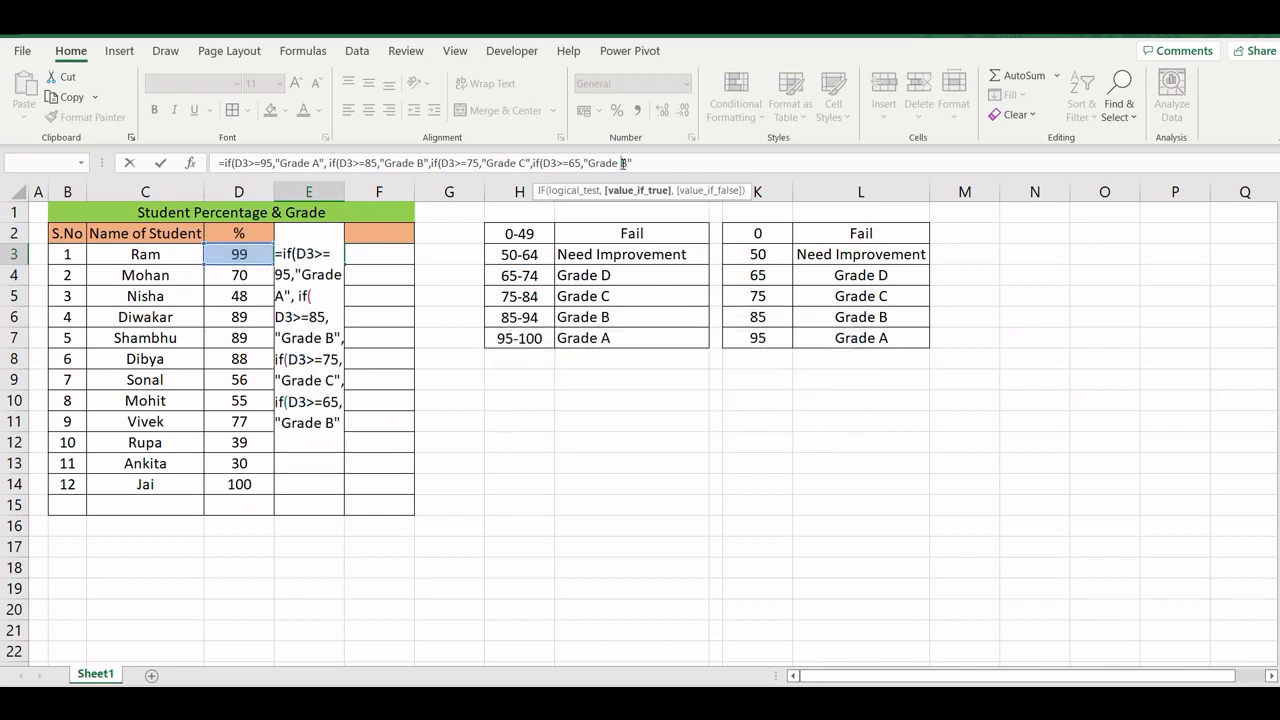
key("BackSpace")
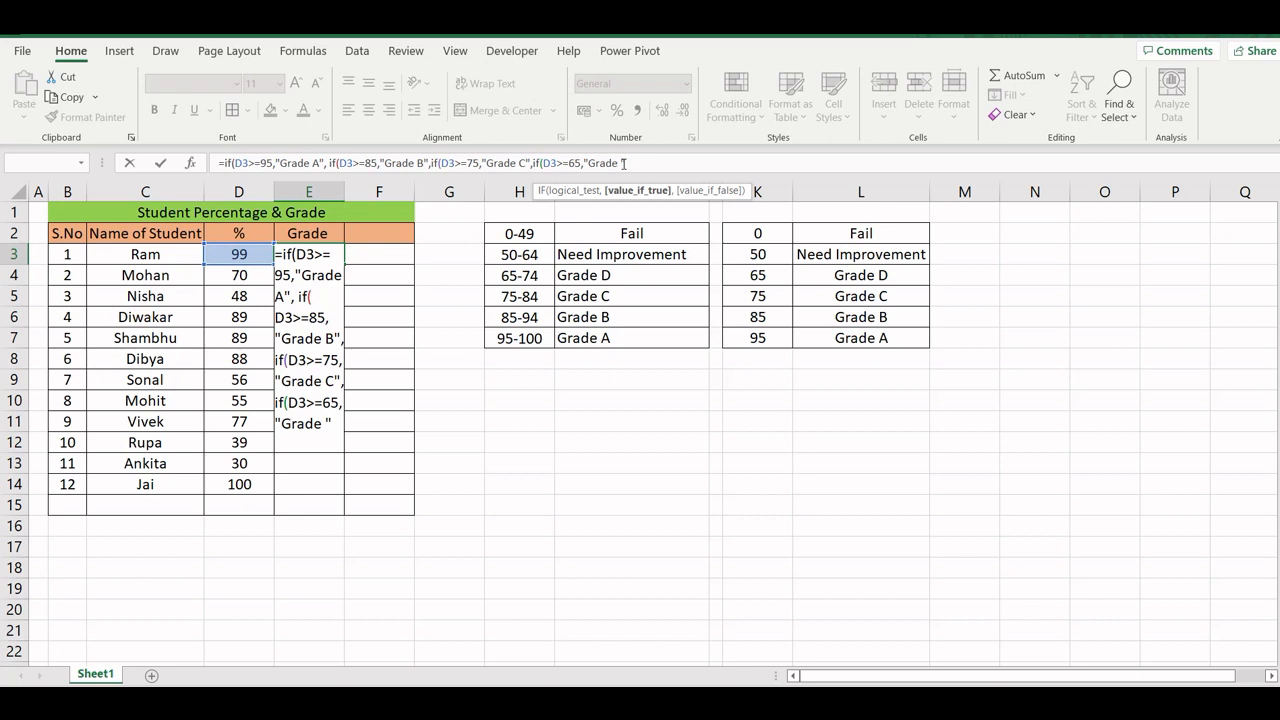
type("C\",if")
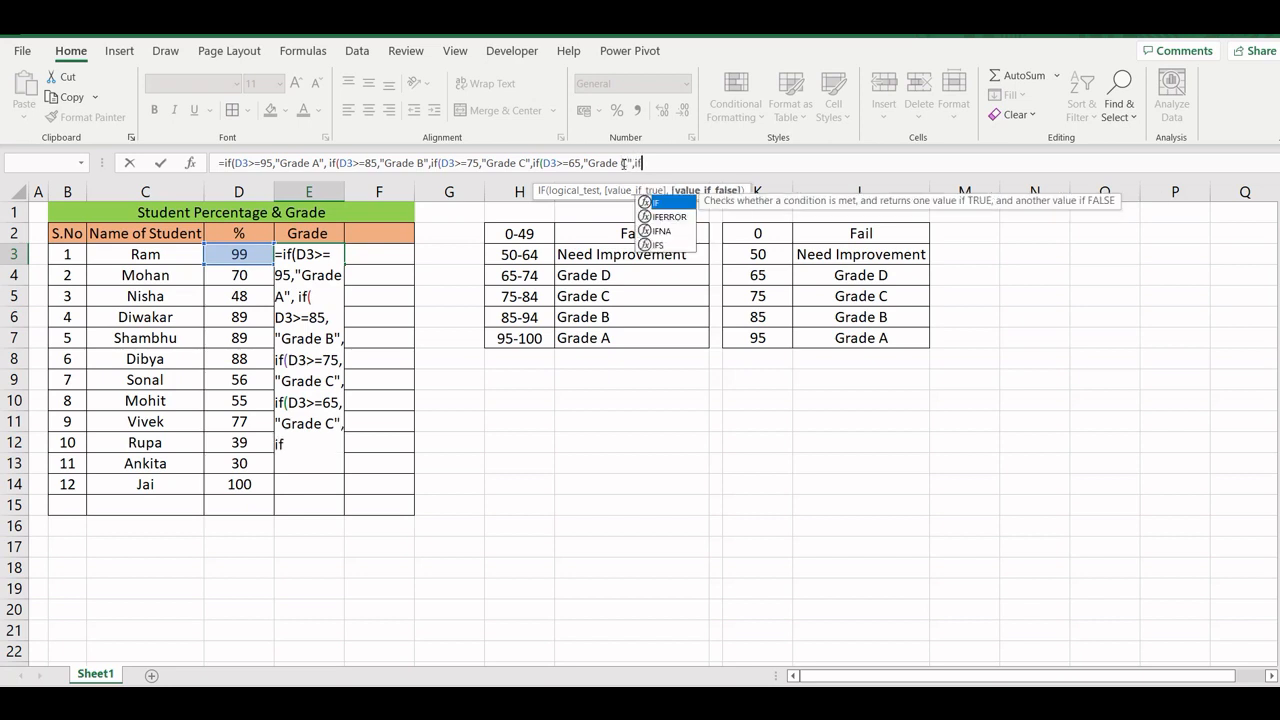
type("(D3")
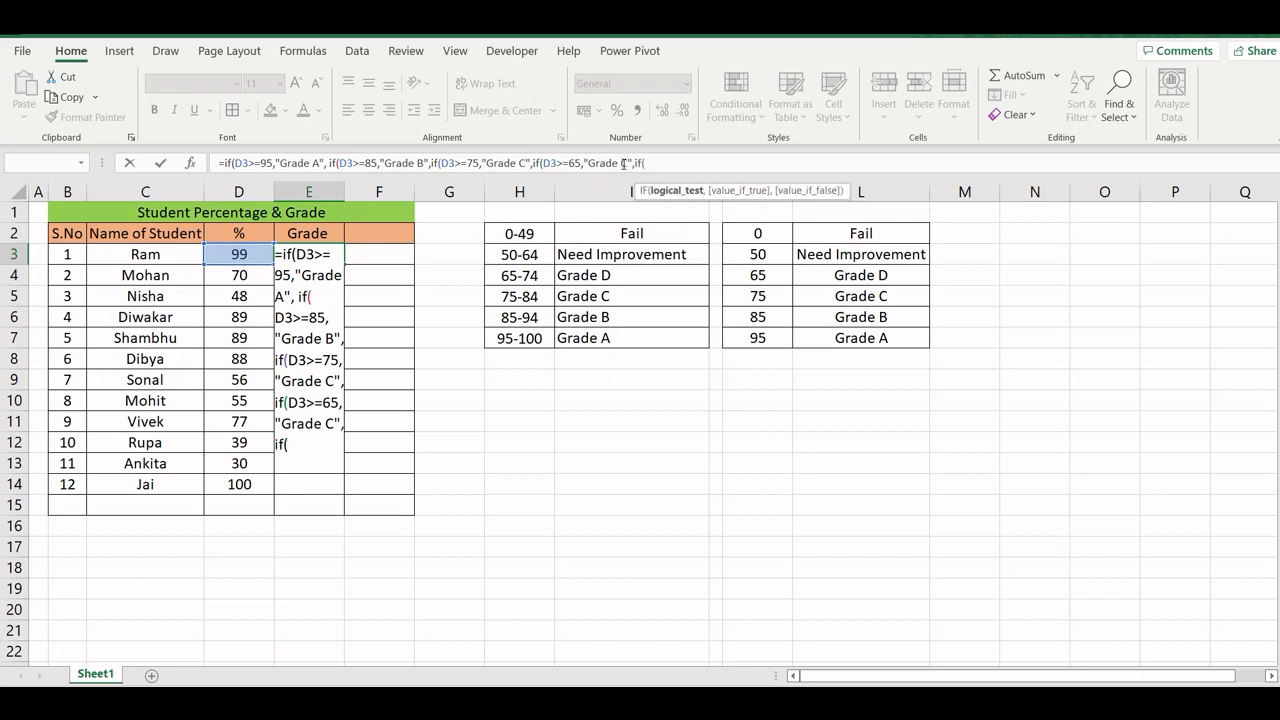
type(">=")
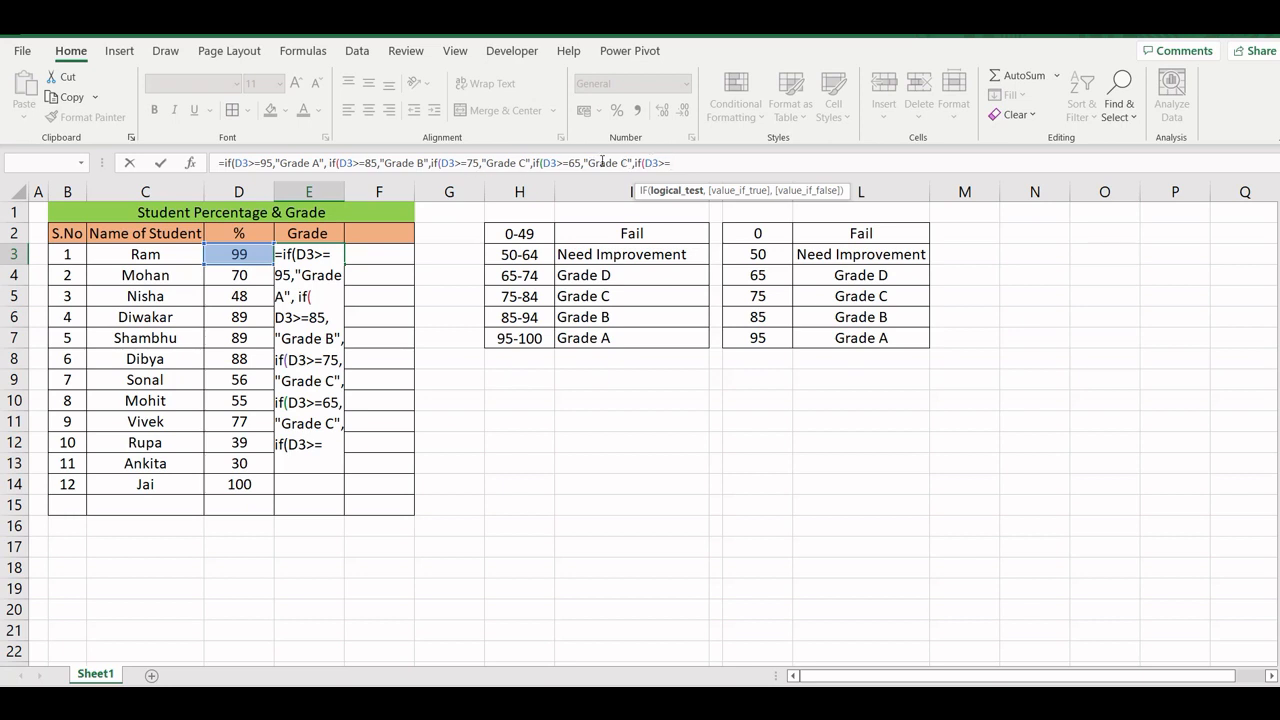
- Correct the result of the D3>=65 condition in the E3 formula to "Grade D"
left_click(620, 162)
key("BackSpace")
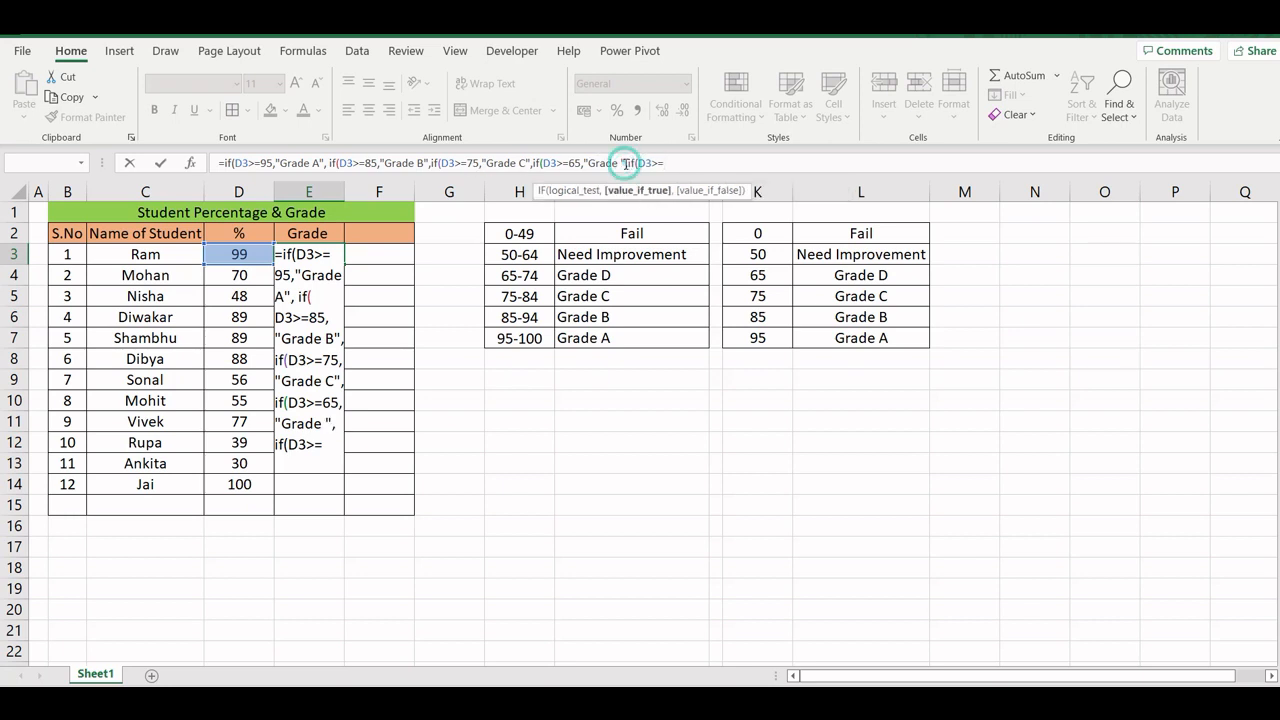
type("D")
key("End")
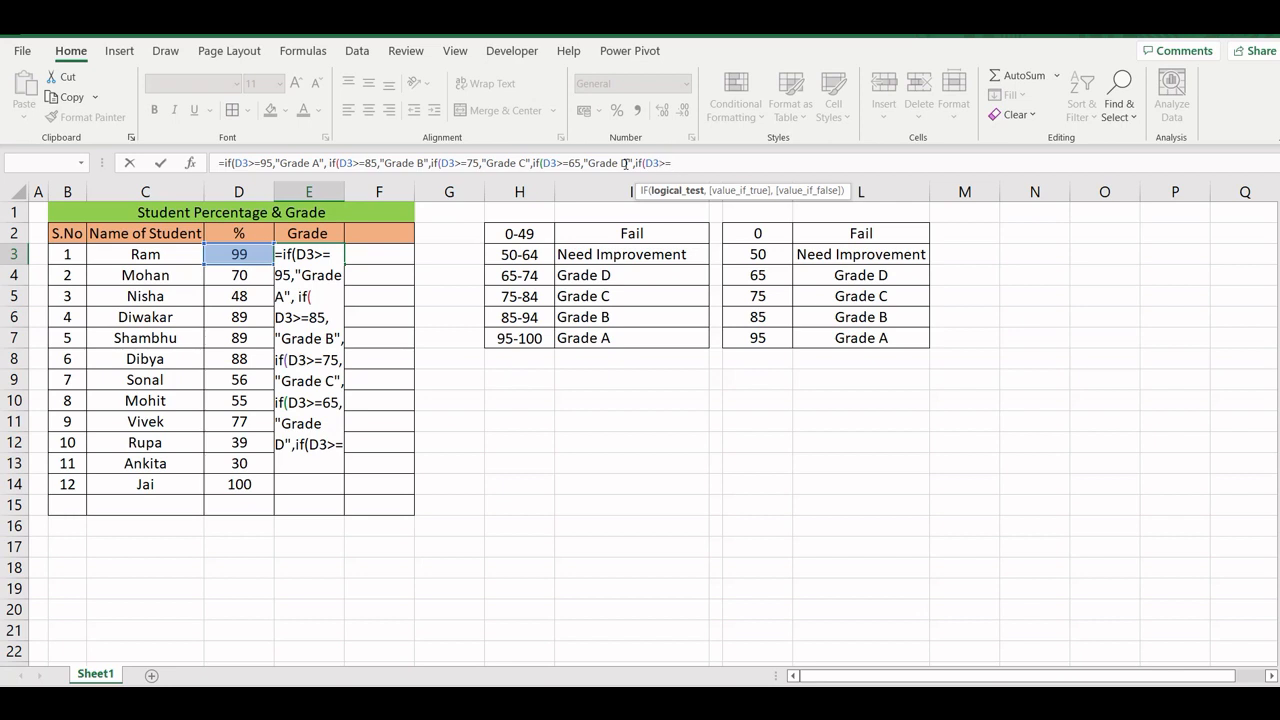
- Complete the fifth condition's threshold as 50 and make it return " Needs Improvement" when true
type("50")
type(",\"")
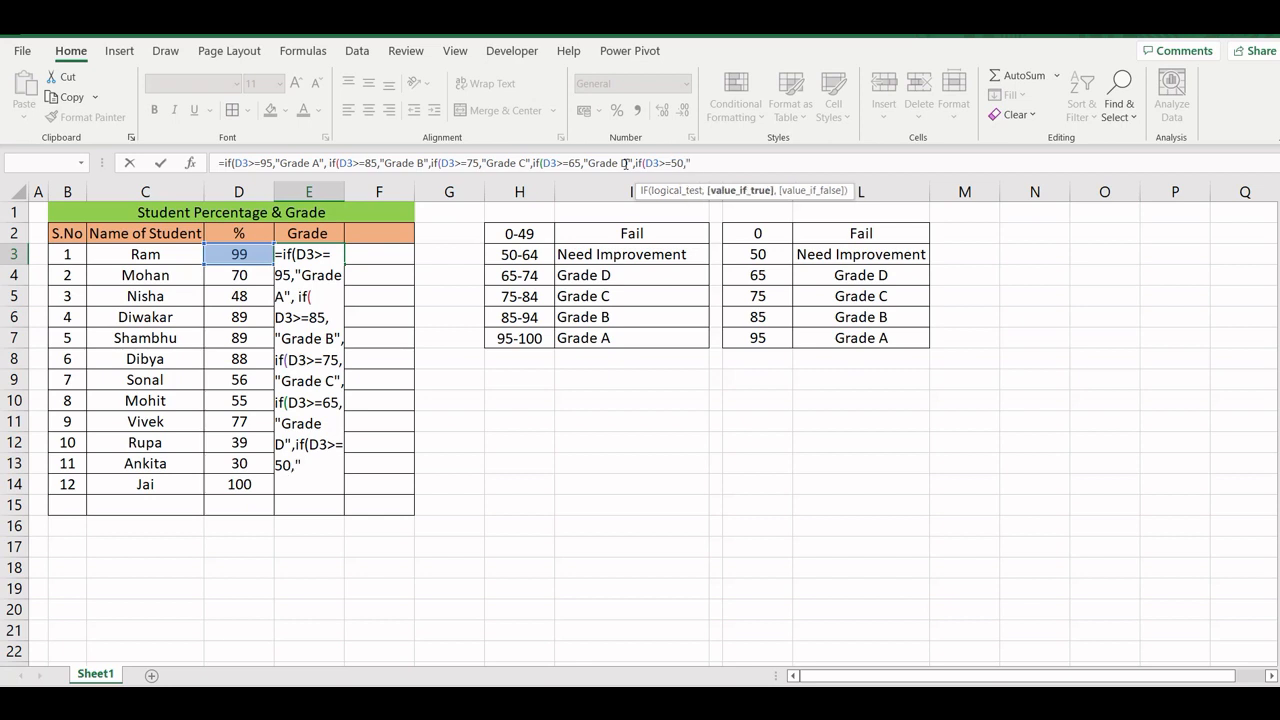
type("Grade")
key("BackSpace")
key("BackSpace")
key("BackSpace")
key("BackSpace")
key("BackSpace")
type("Nee")
type("d to")
key("BackSpace")
key("BackSpace")
key("BackSpace")
type("s In")
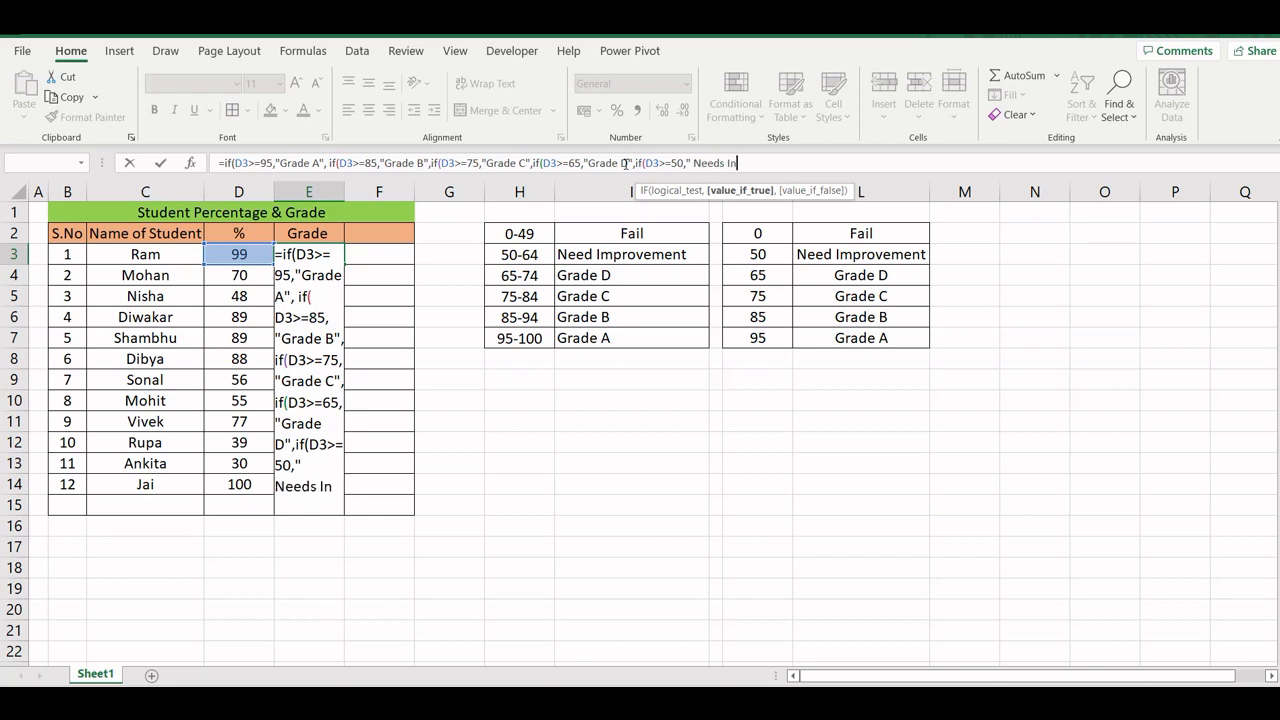
key("BackSpace")
type("mprove")
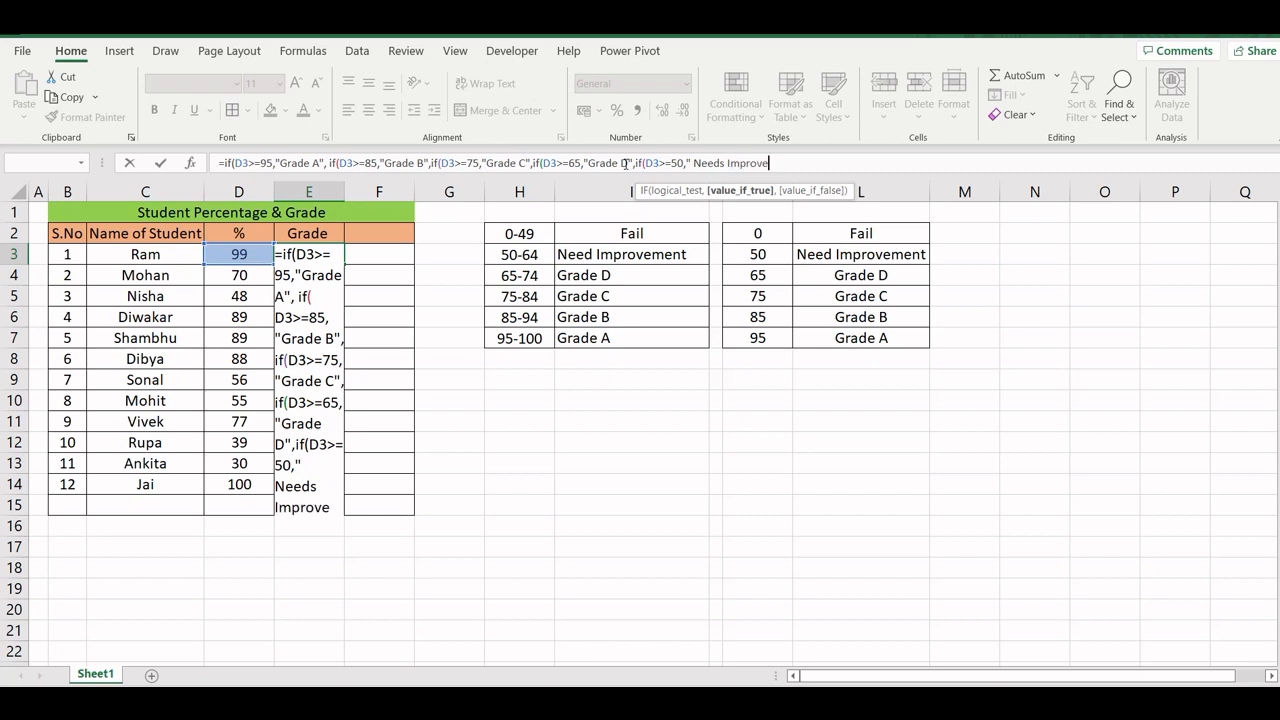
type("ment\",")
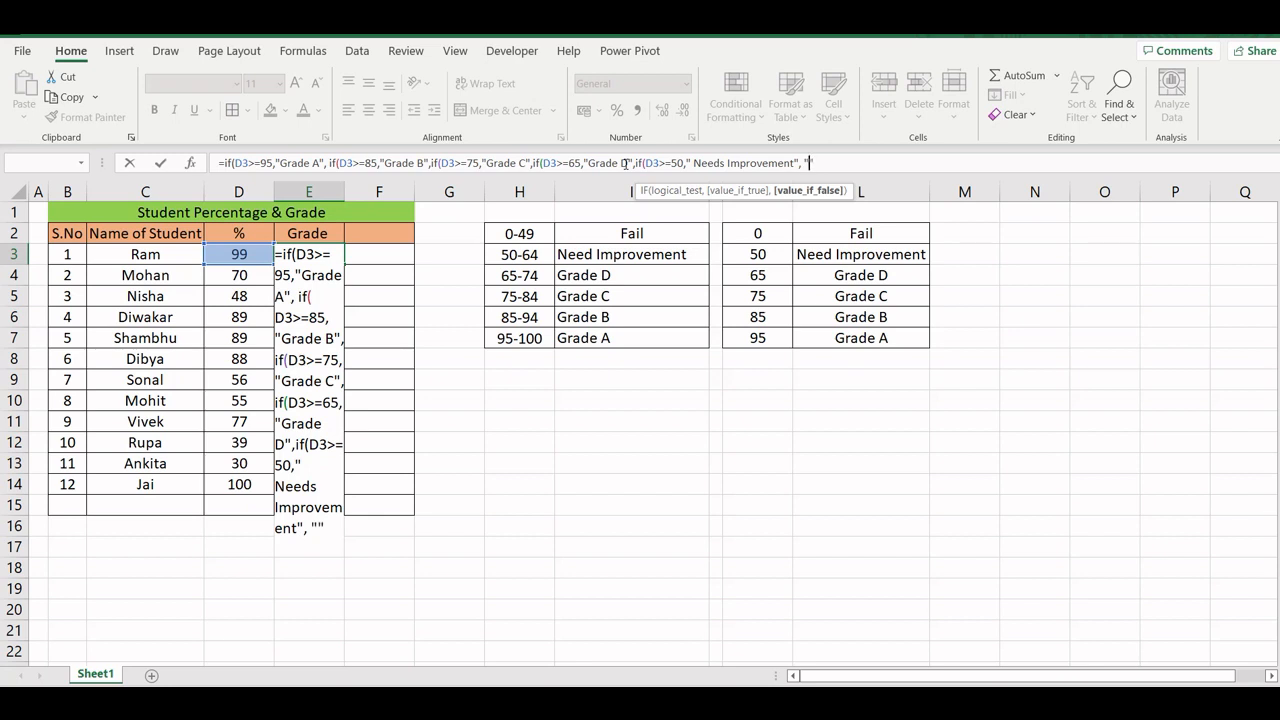
- Add "Fail" as the final false value, close all five nested IFs and enter the formula in E3
type("Fail\")")
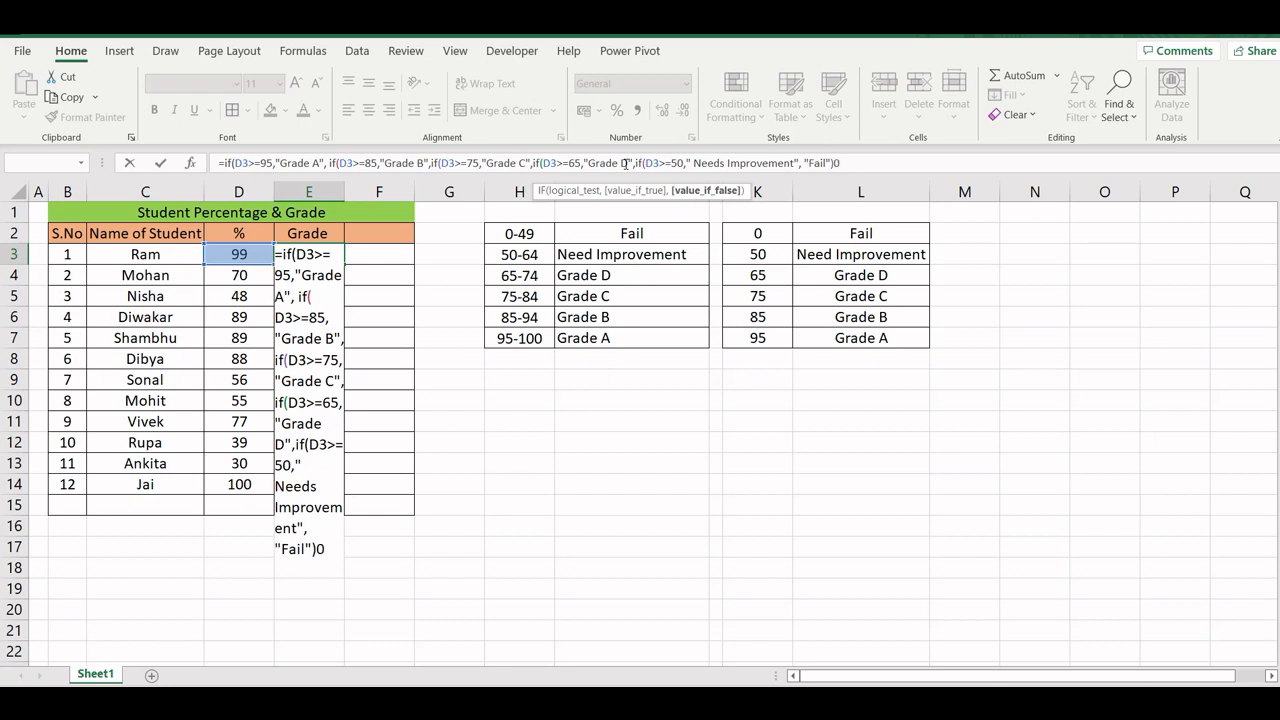
type(")")
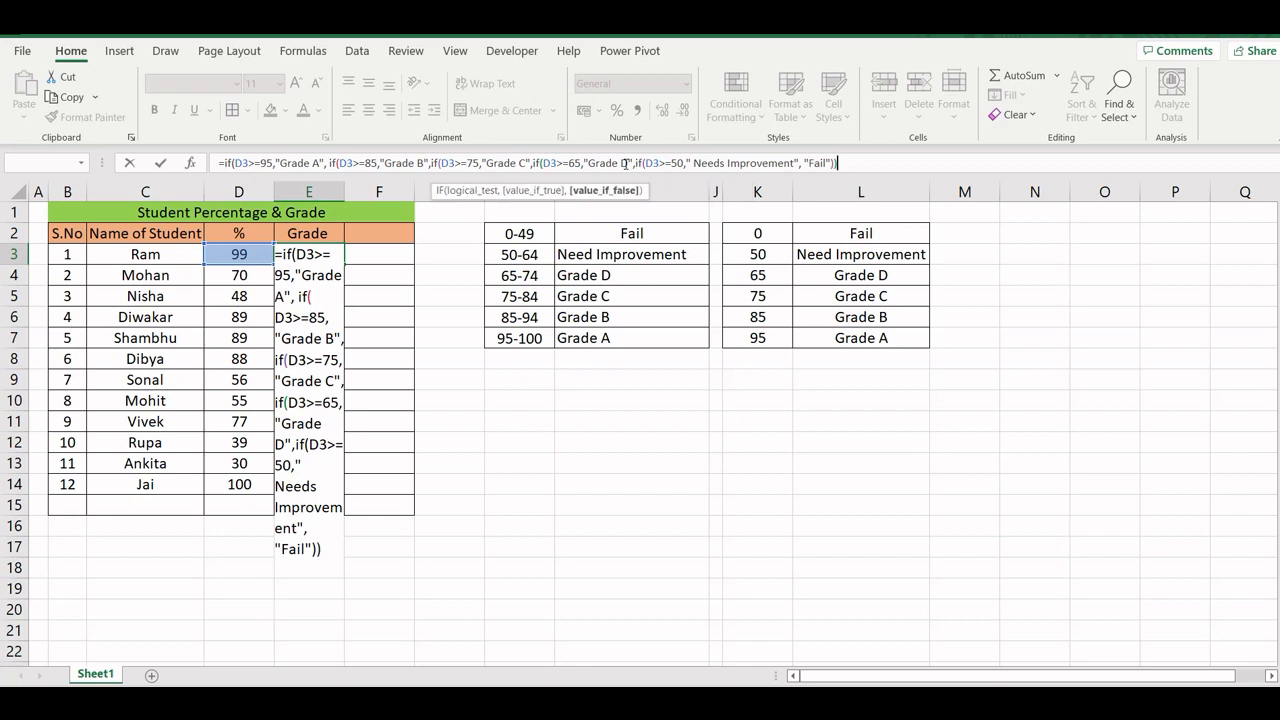
type("))")
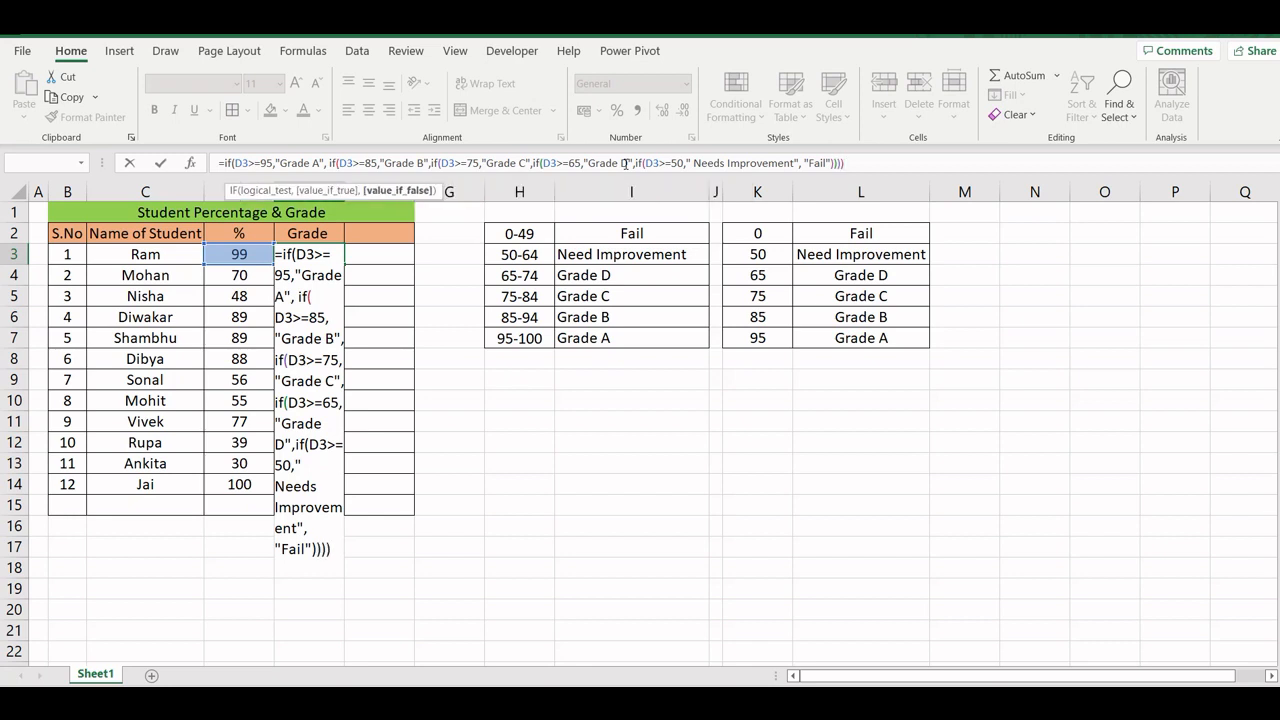
type(")")
key("Return")
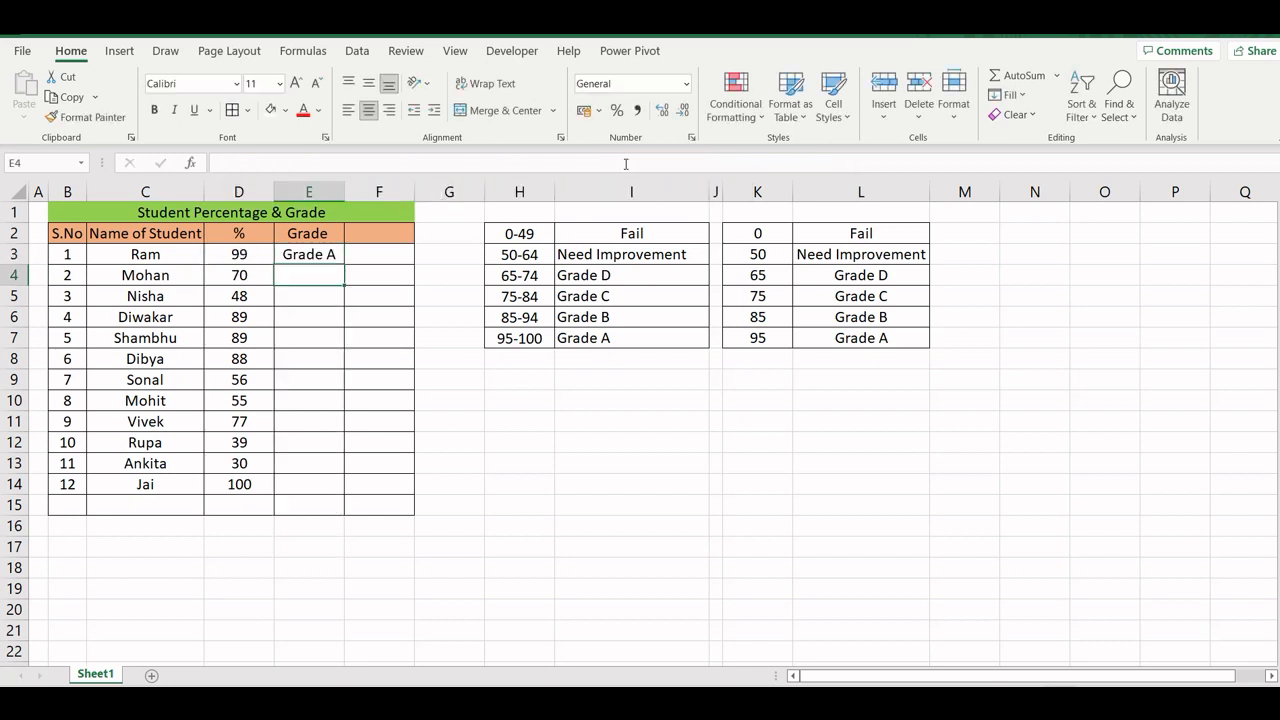
- Copy the E3 grade formula down through E14 and autofit the width of column E
left_click(330, 253)
left_click_drag(341, 264, 333, 490)
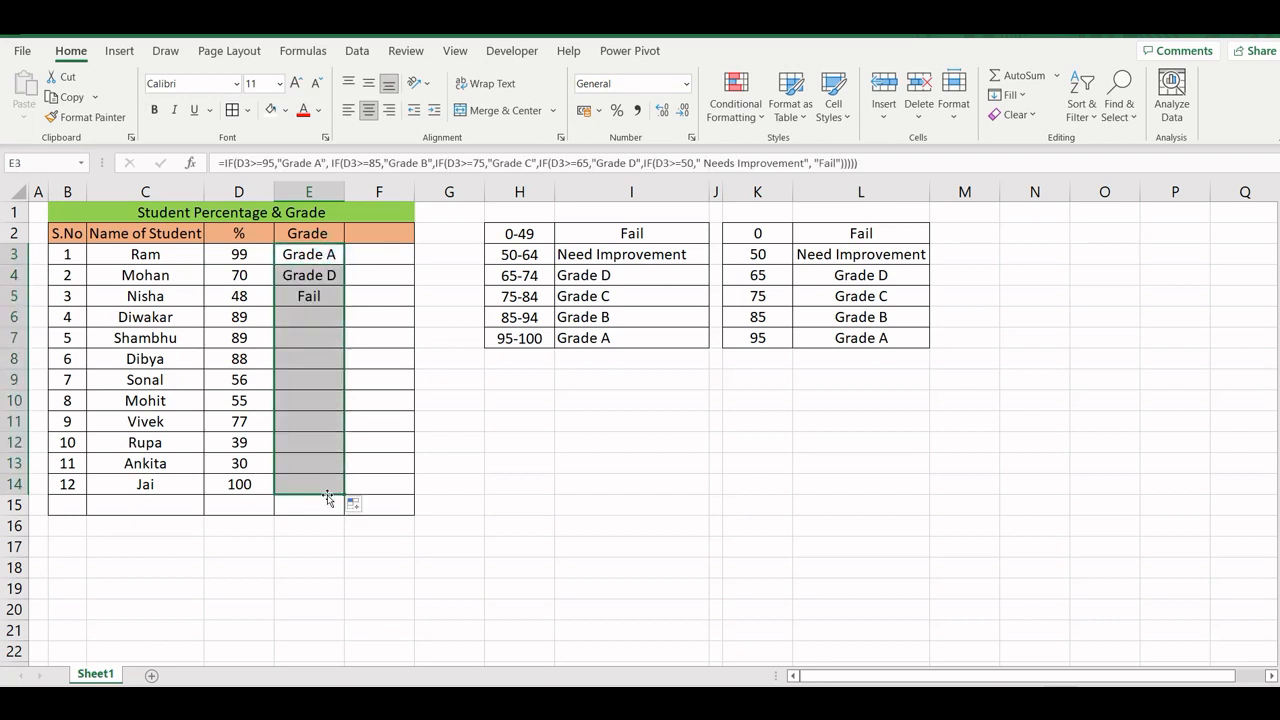
double_click(344, 191)
- Examine the grade formulas and results in column E for the individual students, down to E14
left_click(398, 398)
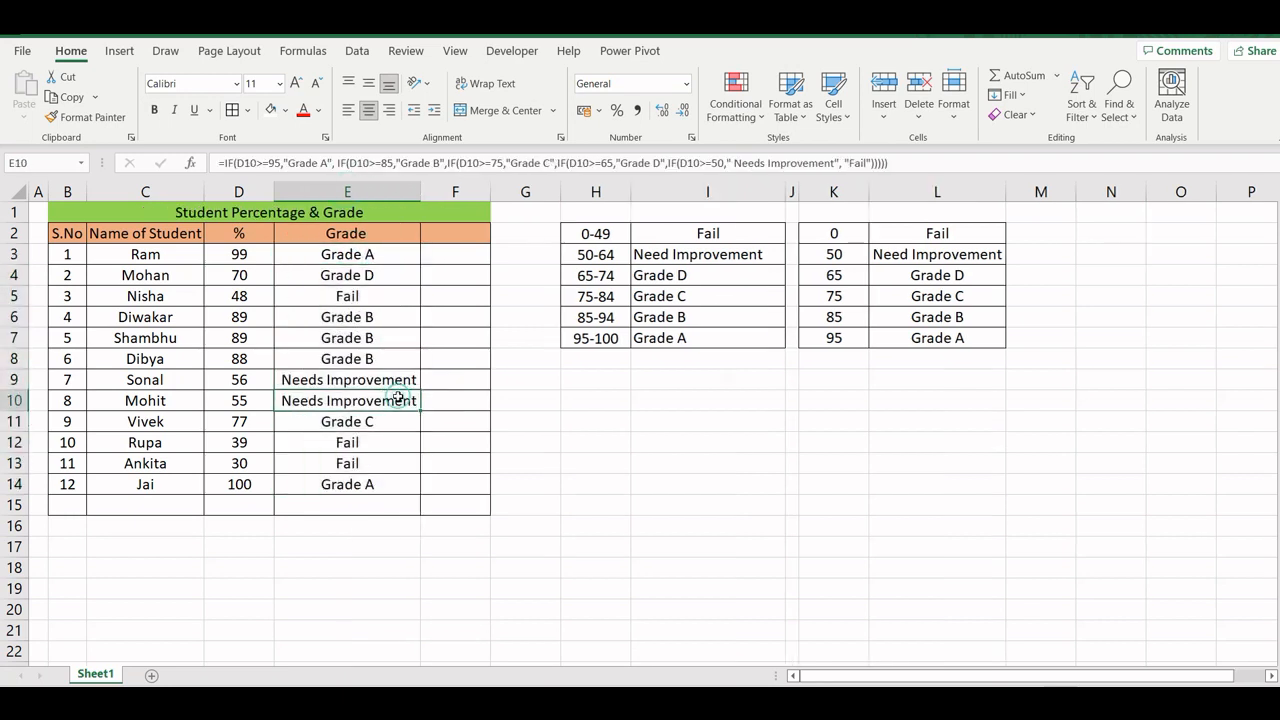
left_click(349, 380)
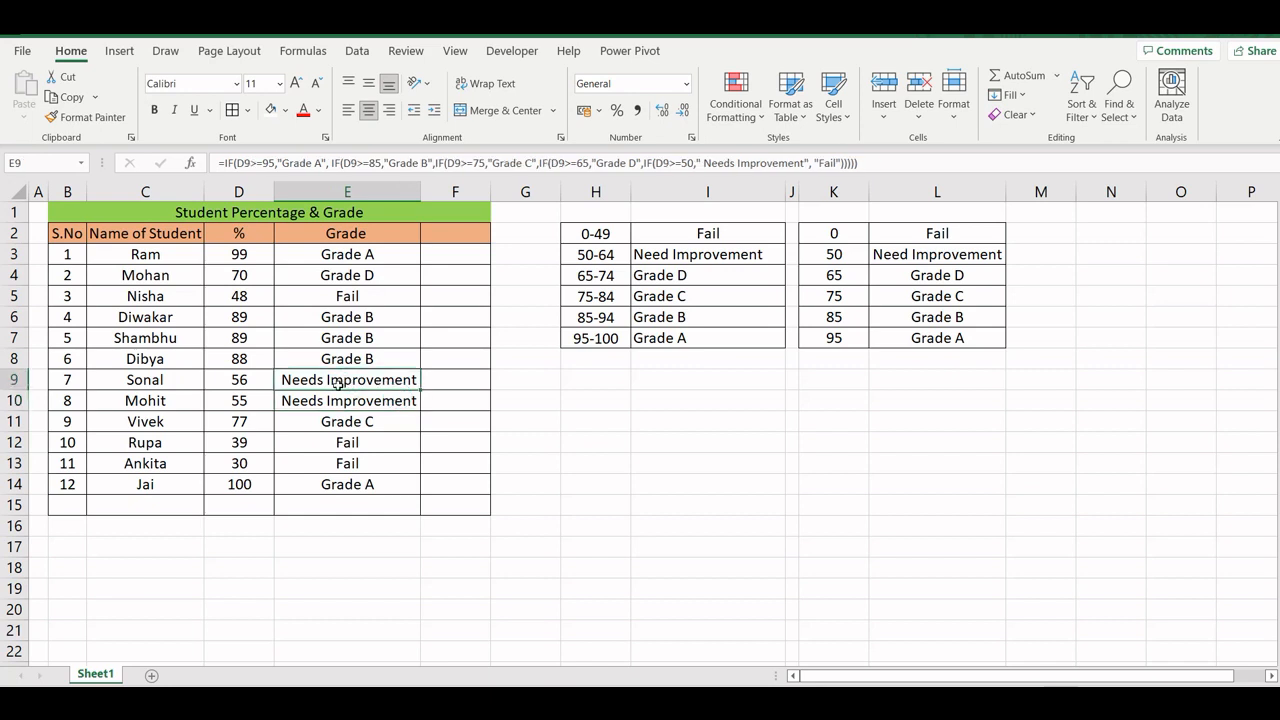
left_click(351, 258)
left_click(352, 278)
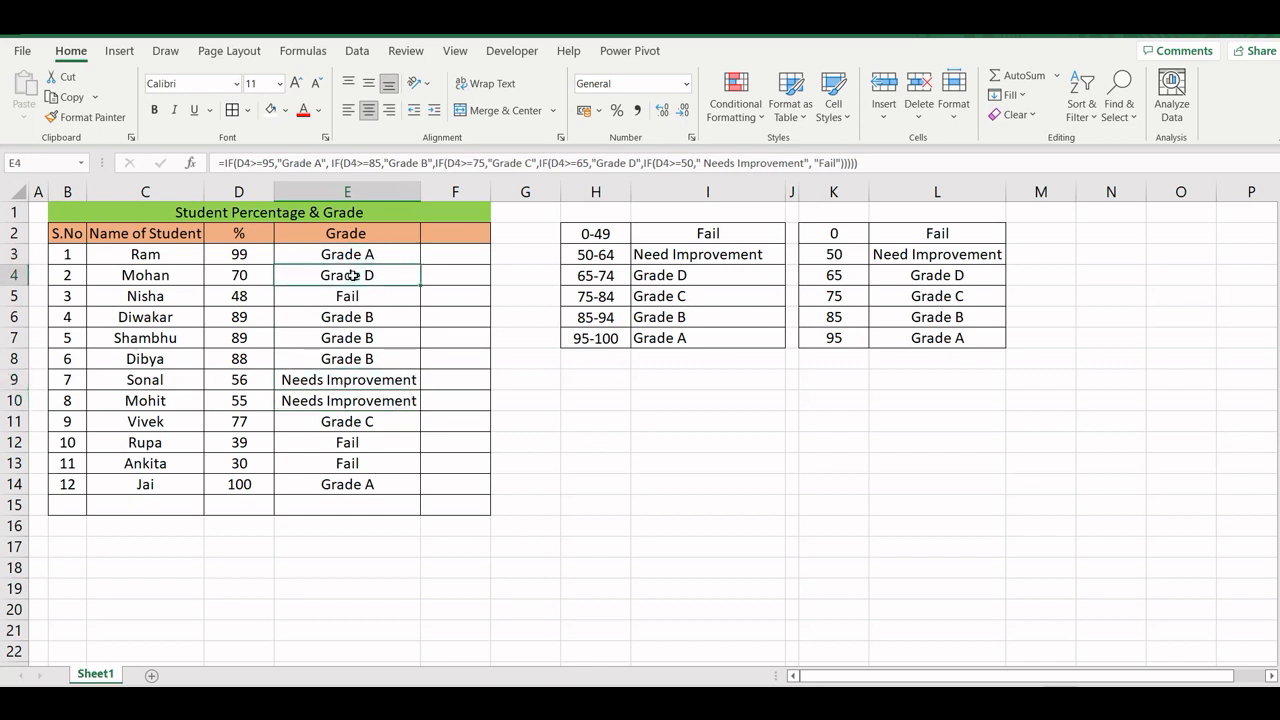
left_click(343, 295)
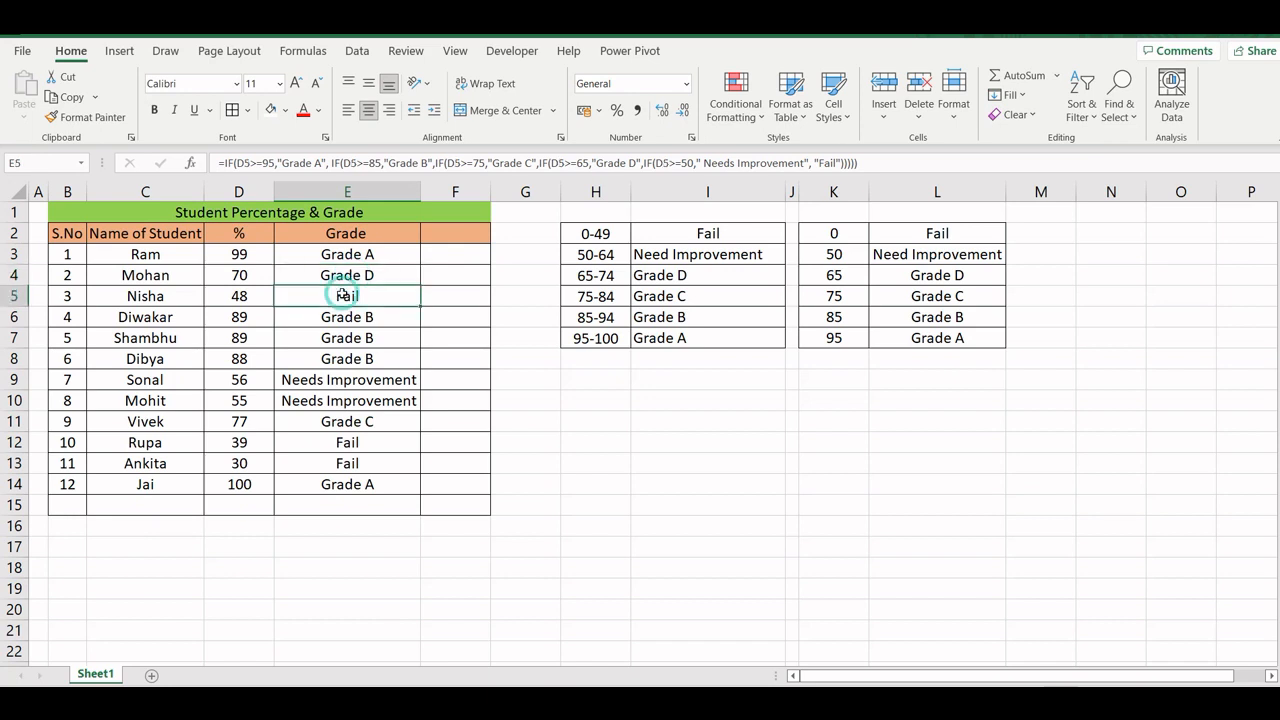
left_click(342, 316)
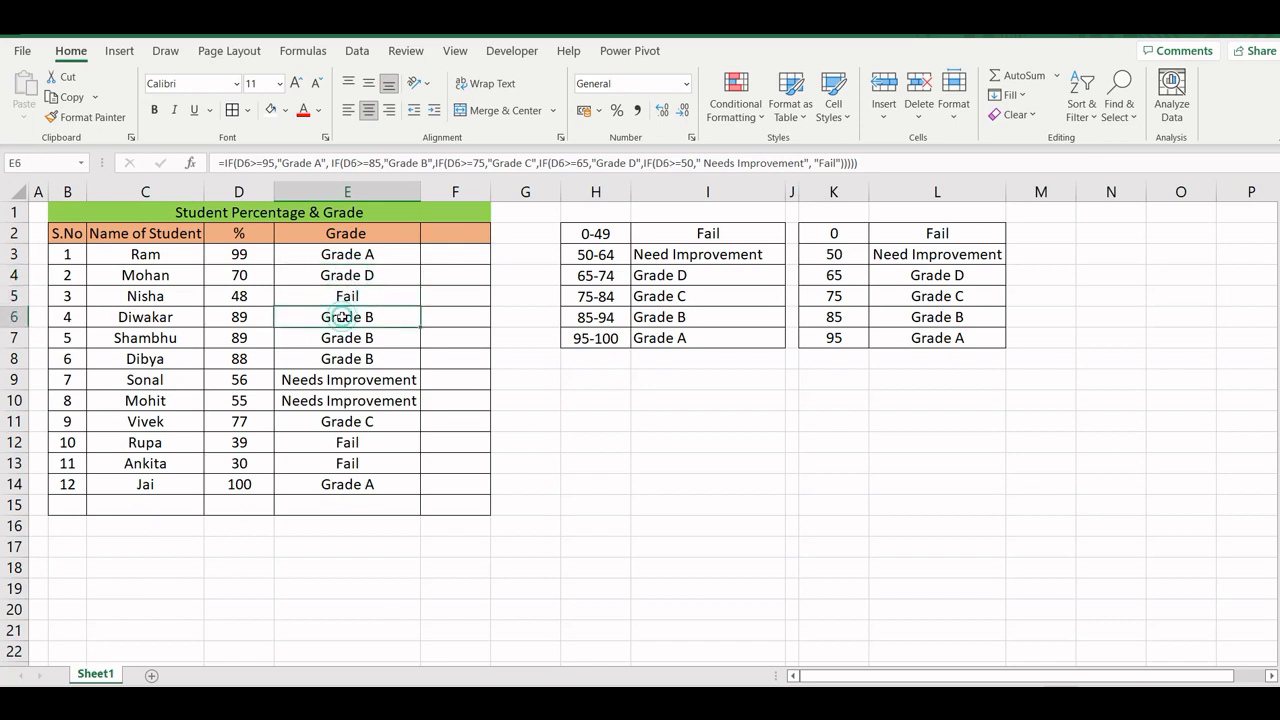
left_click(348, 379)
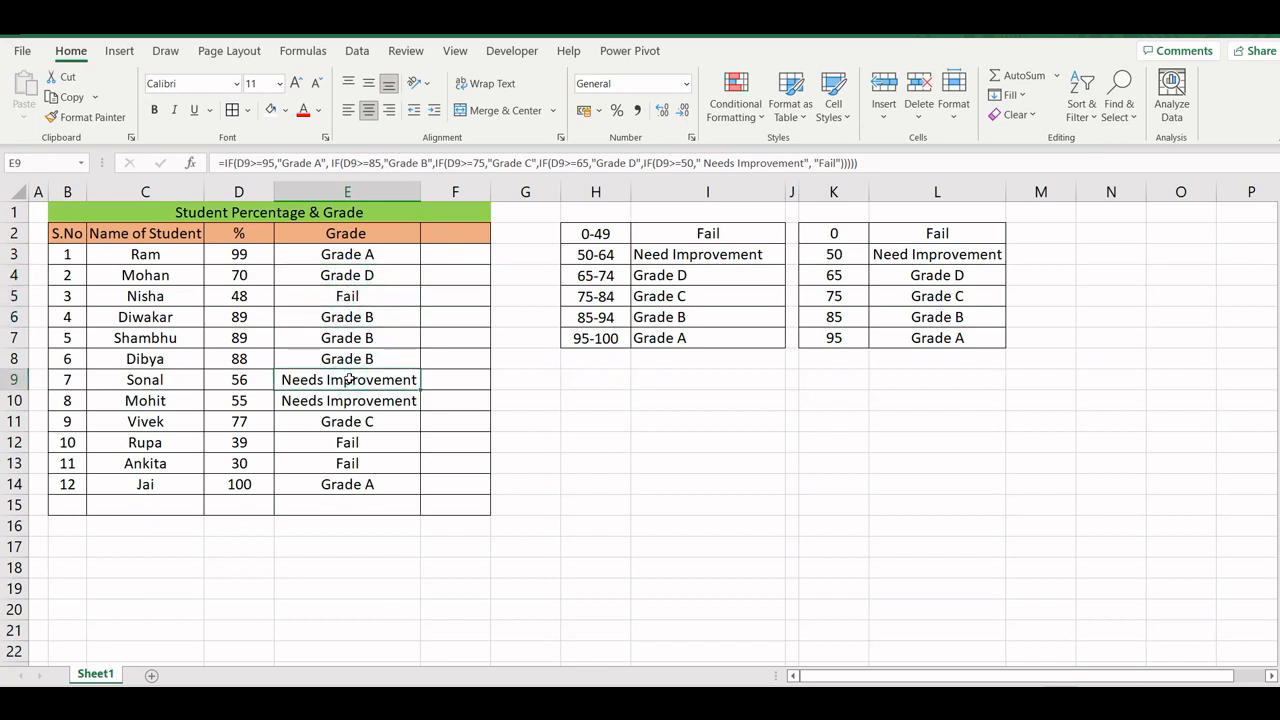
left_click(347, 400)
left_click(346, 421)
left_click(344, 443)
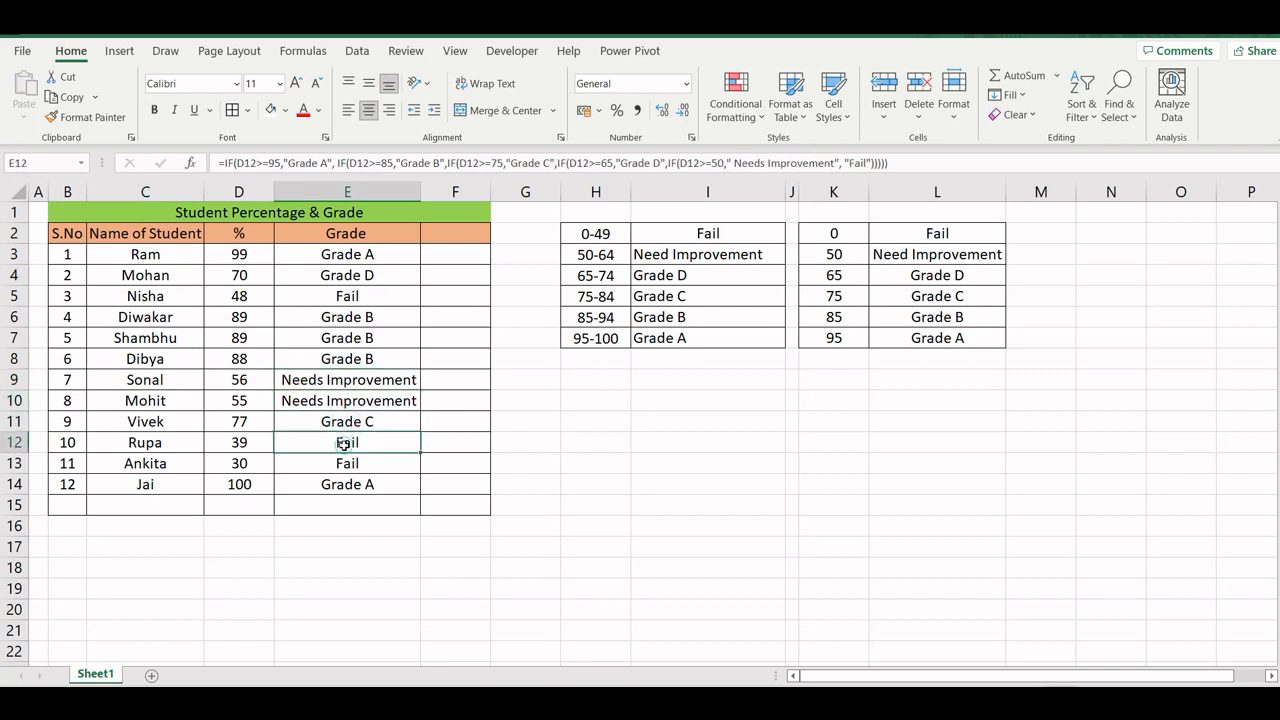
left_click(346, 463)
left_click(346, 484)
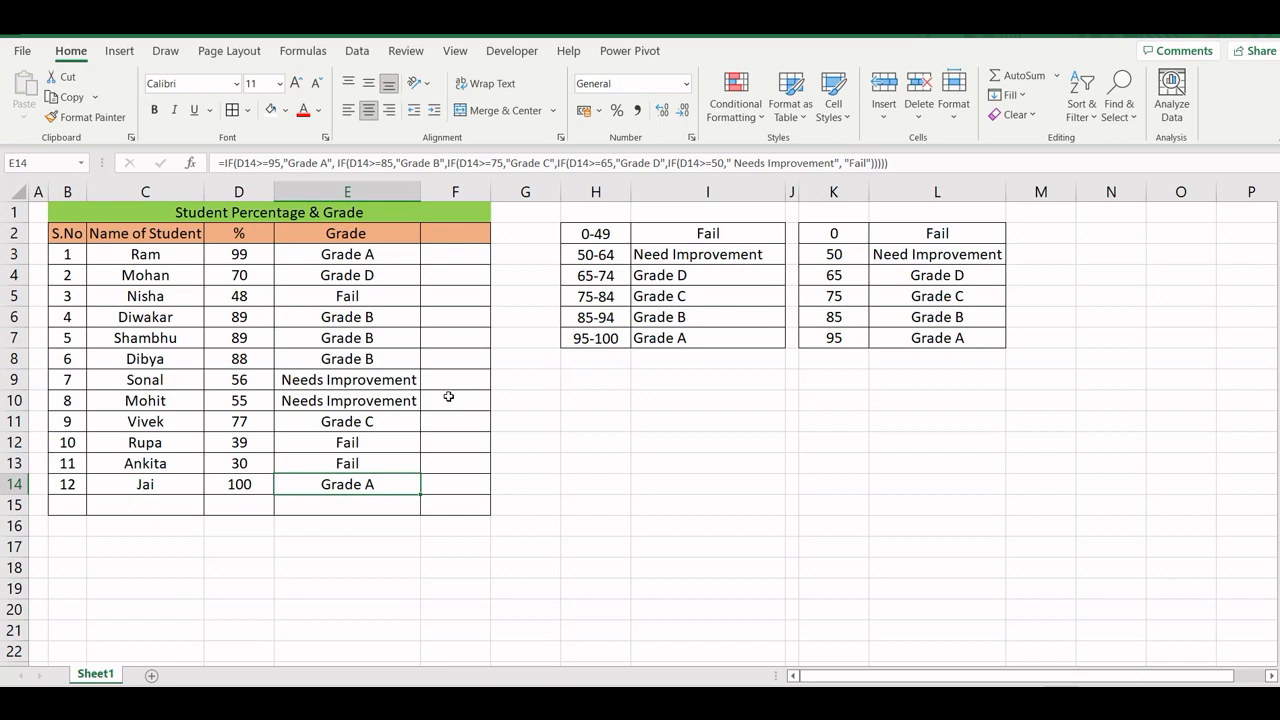
left_click(764, 418)
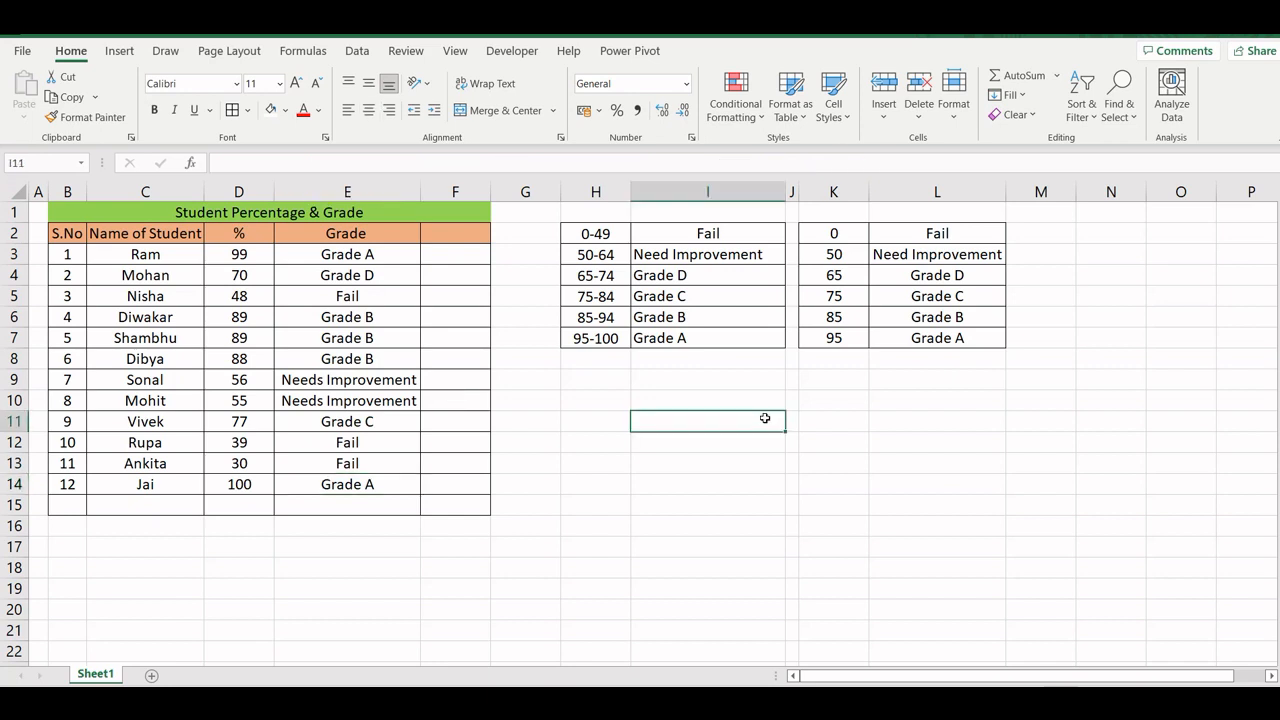
key("super+a")
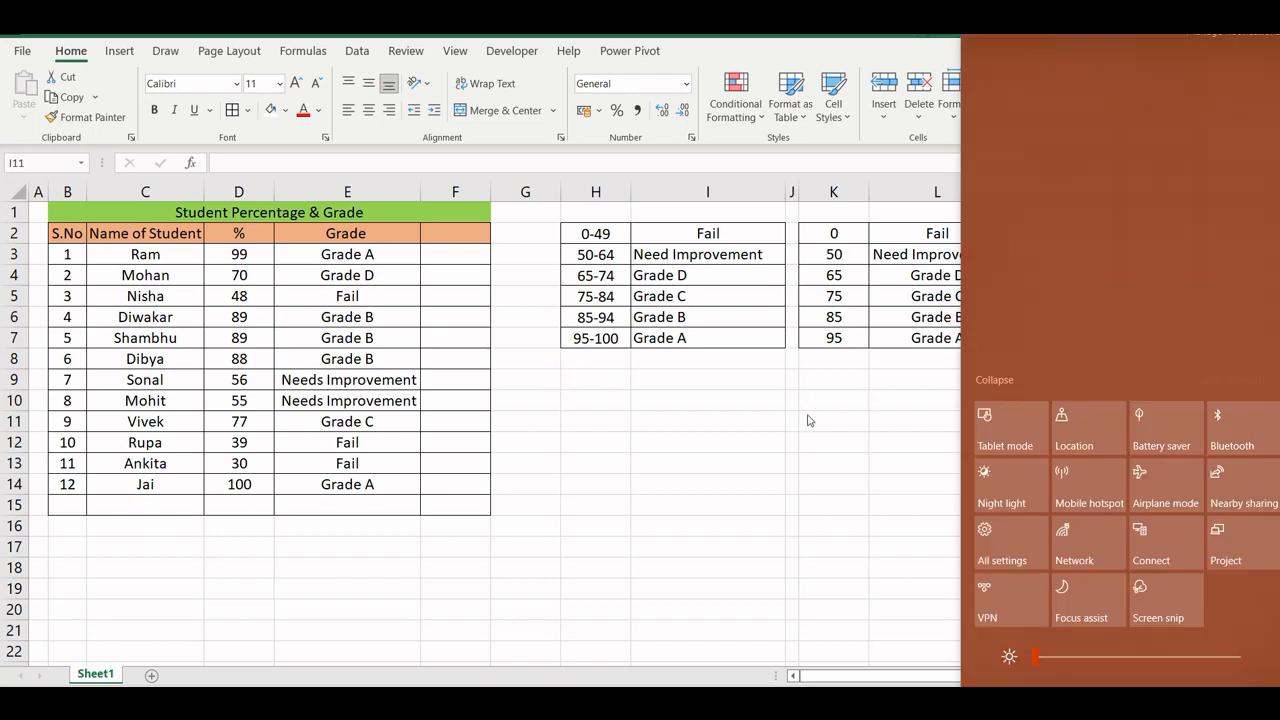
left_click(810, 414)
left_click(857, 366)
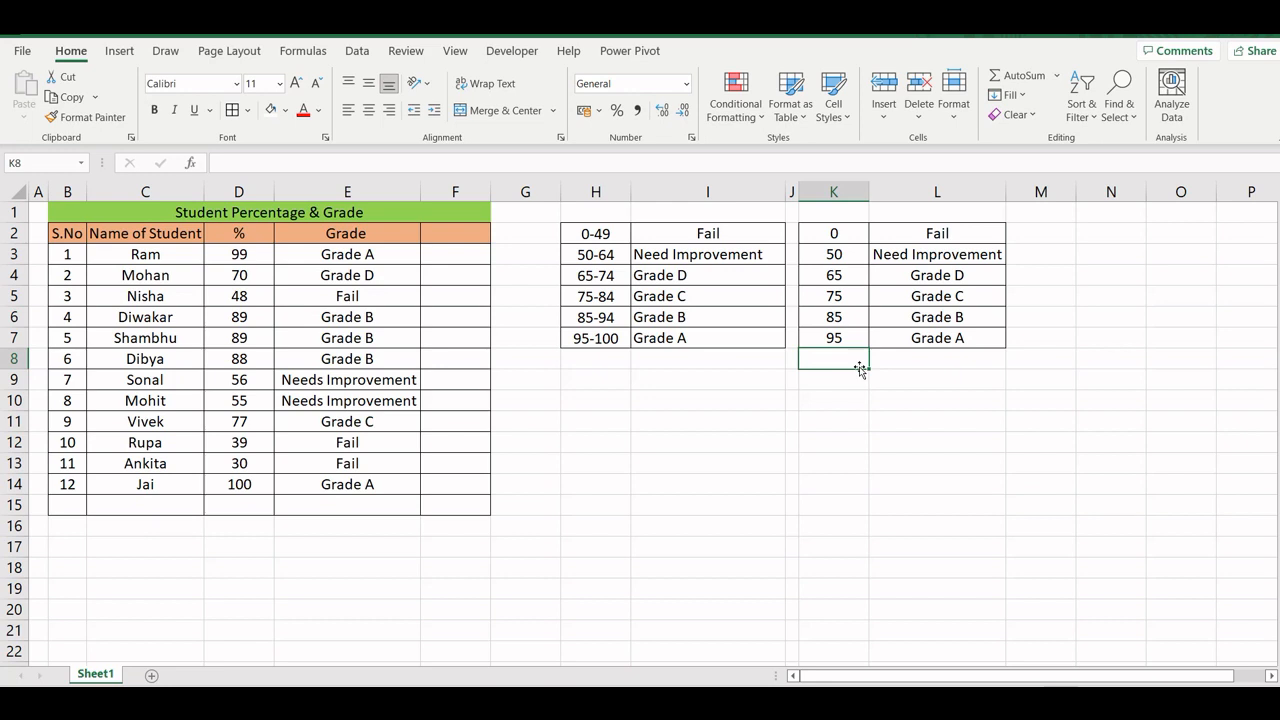
- Set the first student's percentage in D3 to 45
left_click(250, 255)
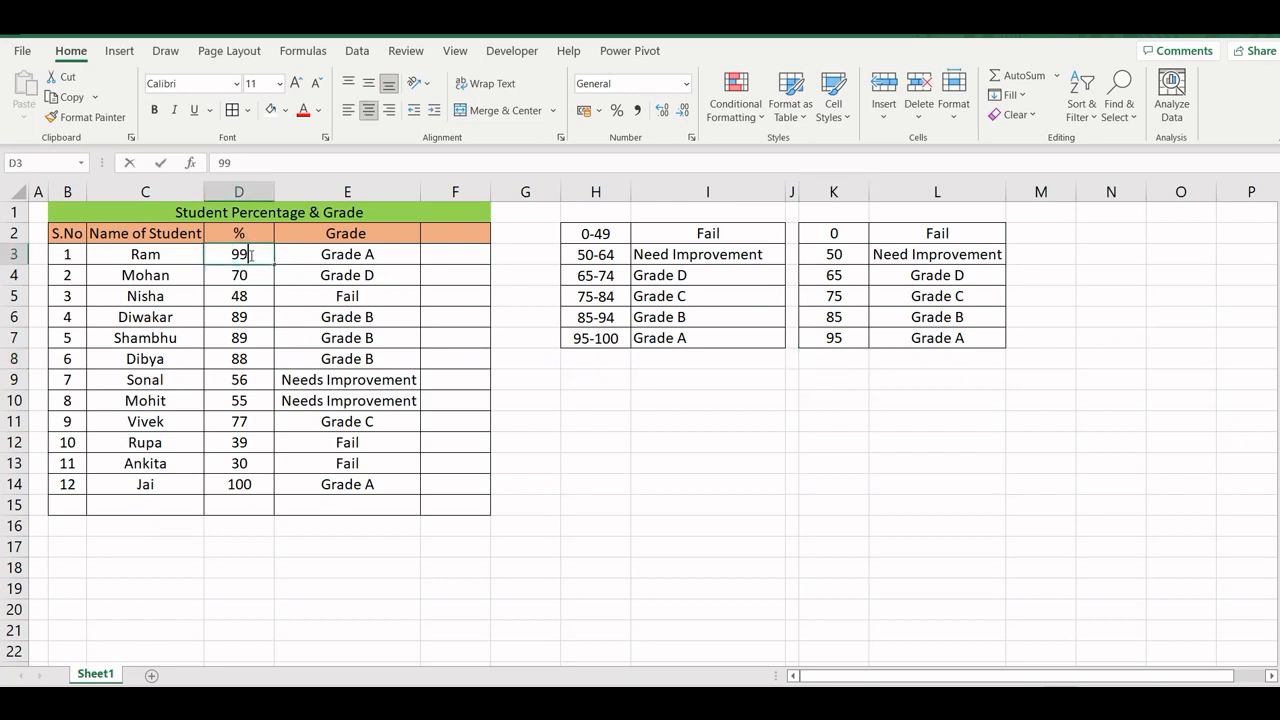
key("BackSpace")
key("Return")
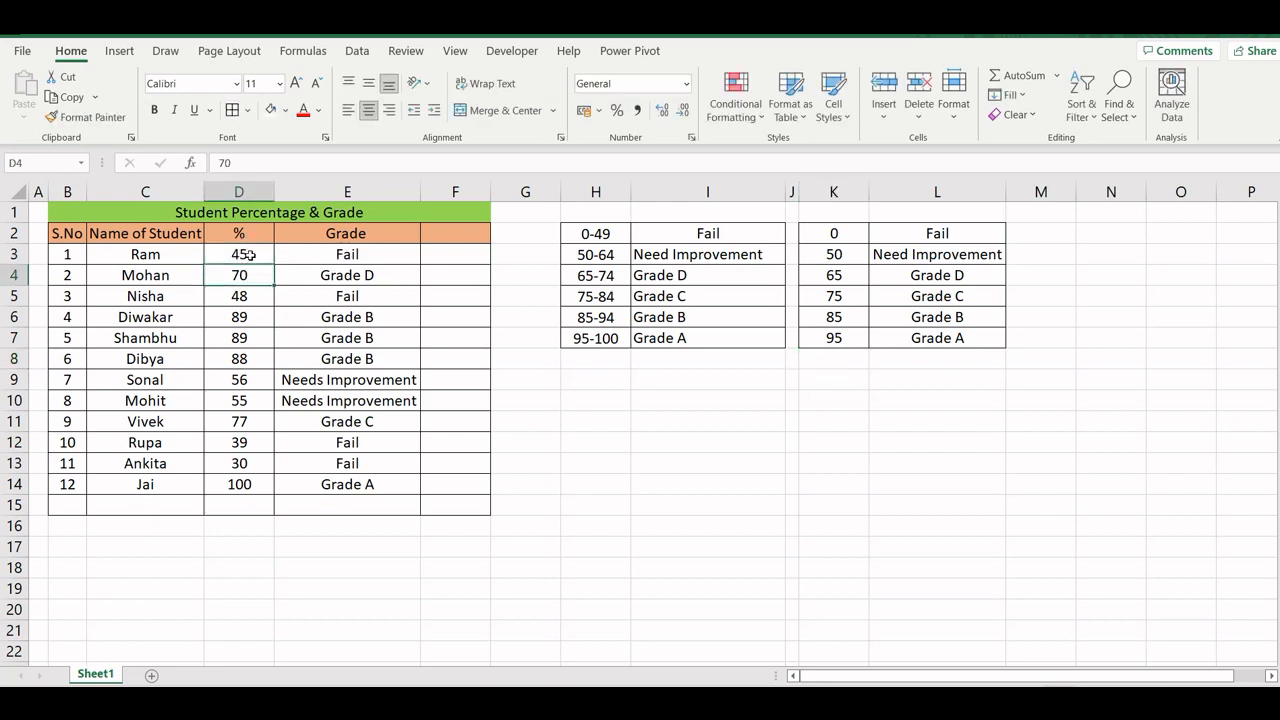
- Set the first student's percentage in D3 to 88
left_click(242, 255)
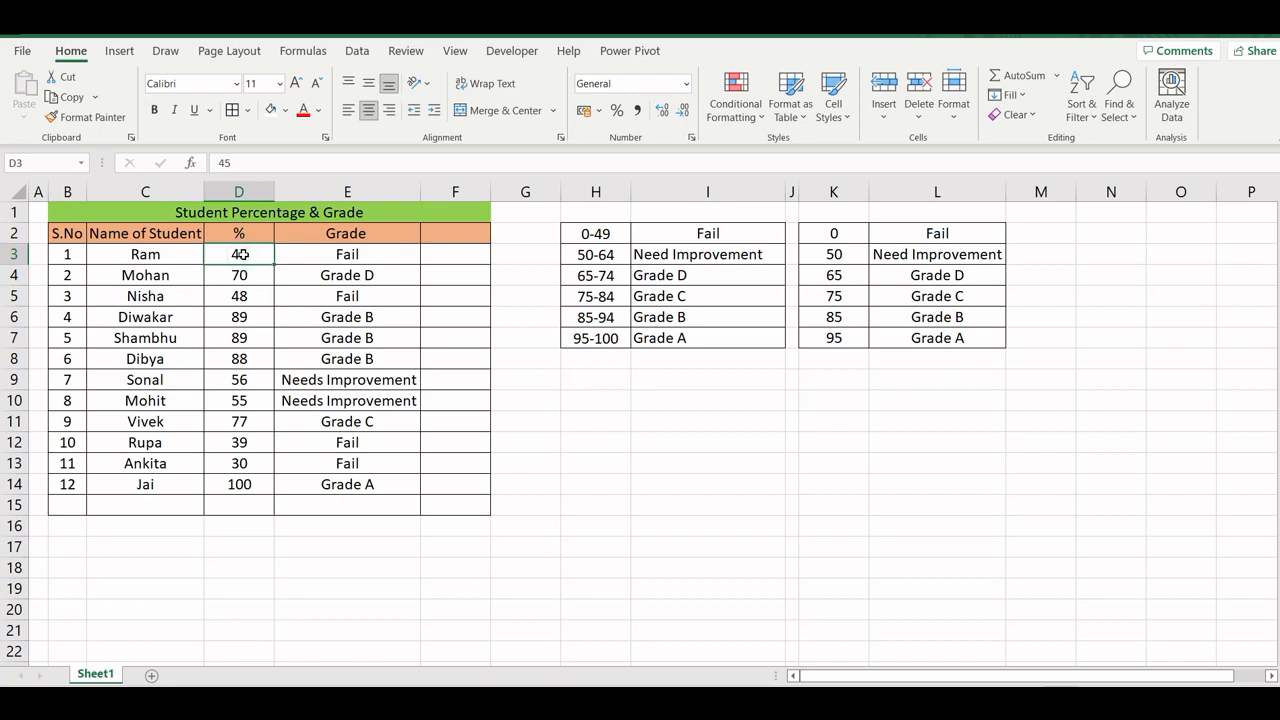
type("88")
key("Return")
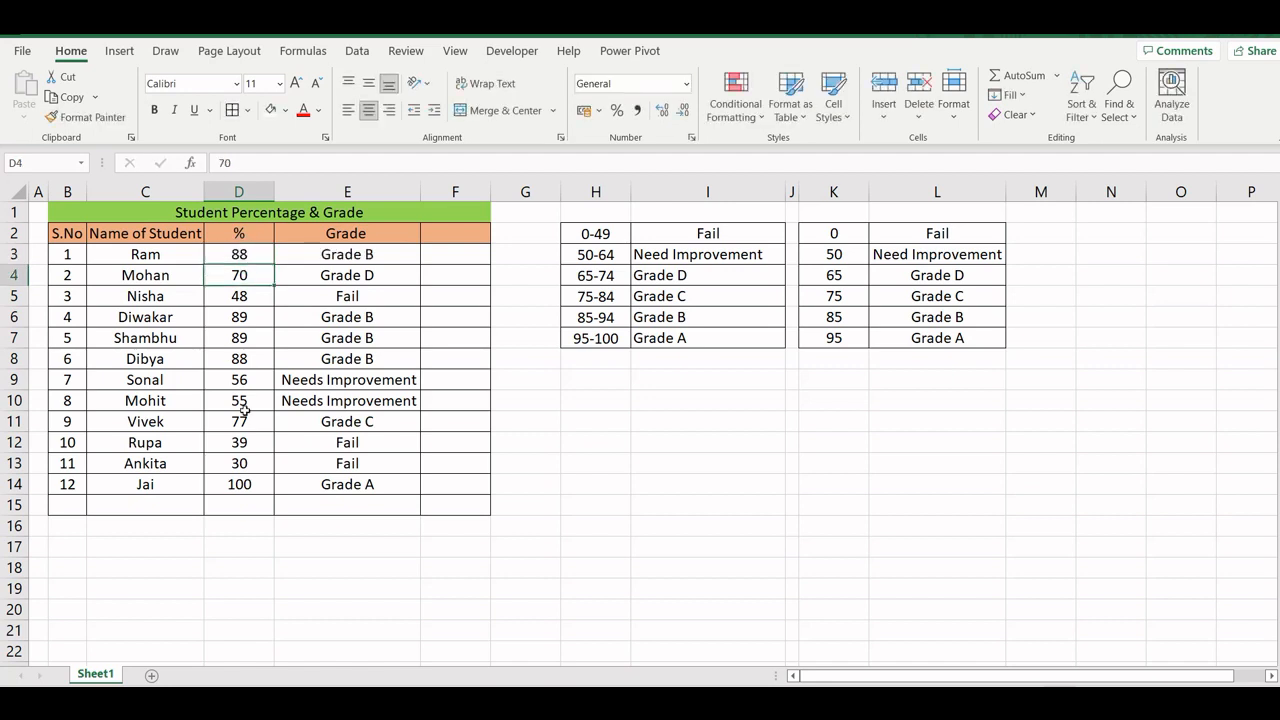
left_click(326, 450)
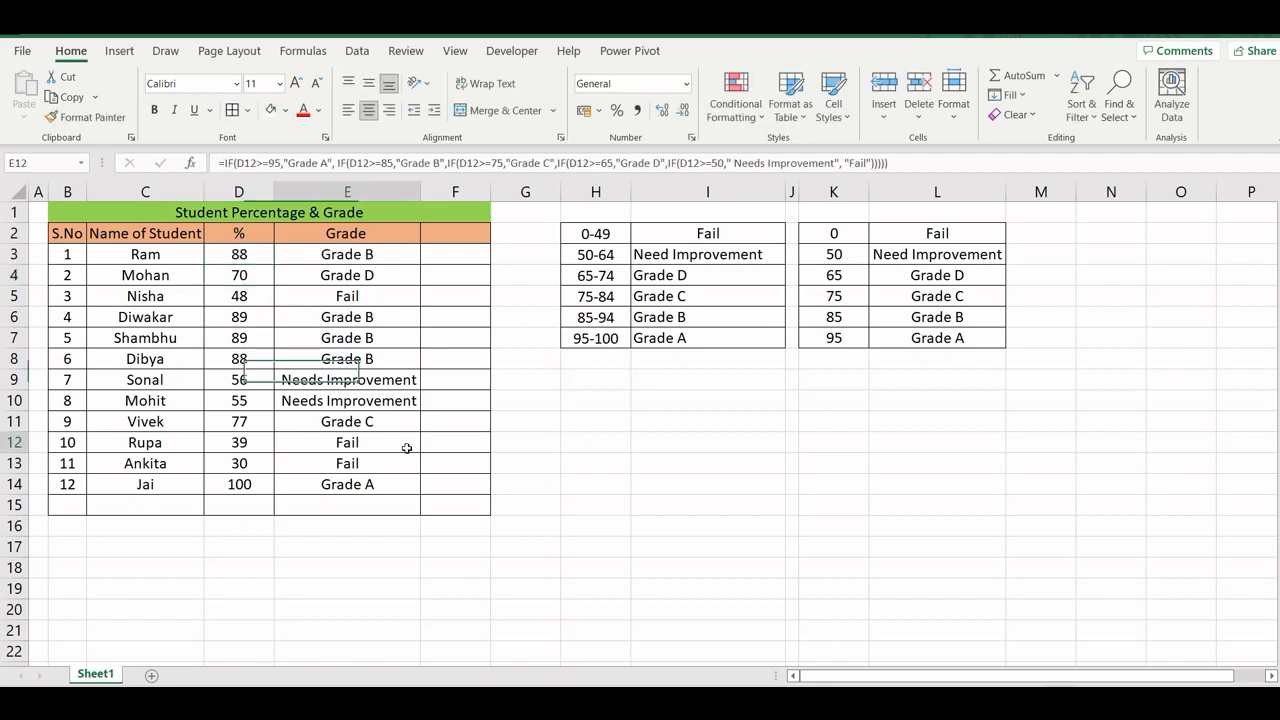
- Hide the worksheet gridlines
left_click(455, 50)
left_click(429, 110)
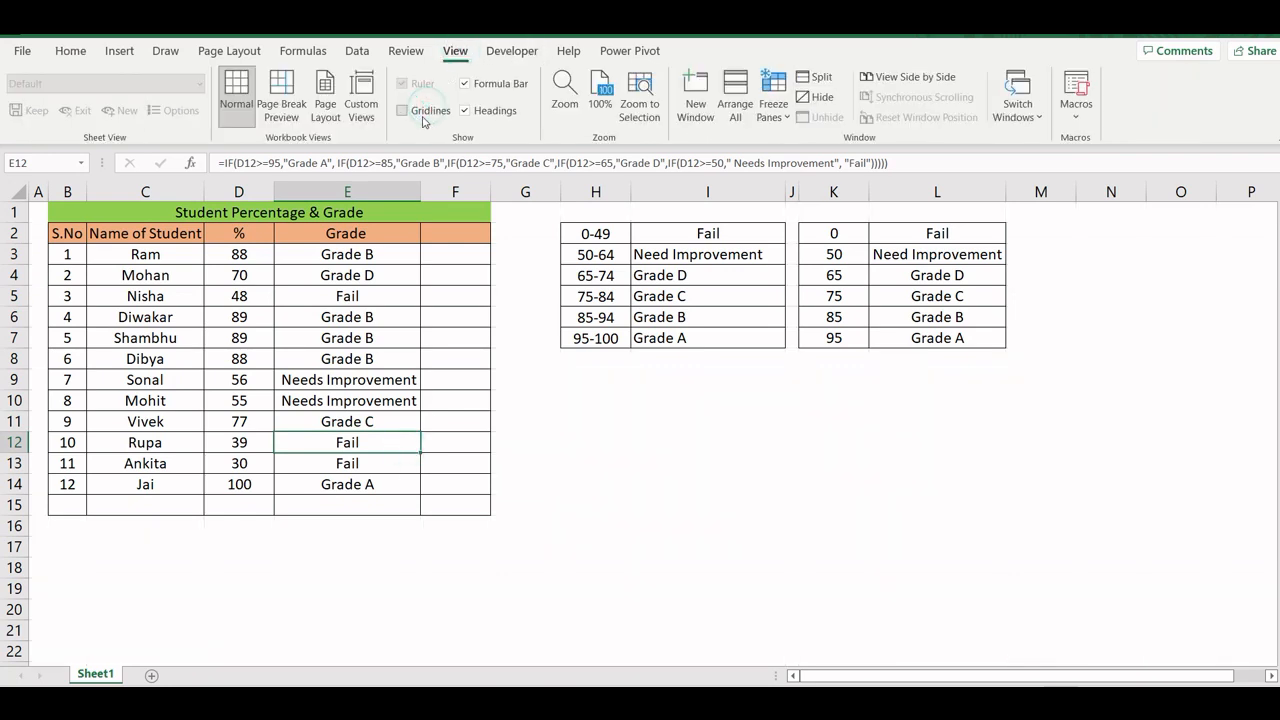
left_click(580, 428)
- Set the font size of the whole student table, B1:F15, to 12
left_click_drag(78, 210, 457, 506)
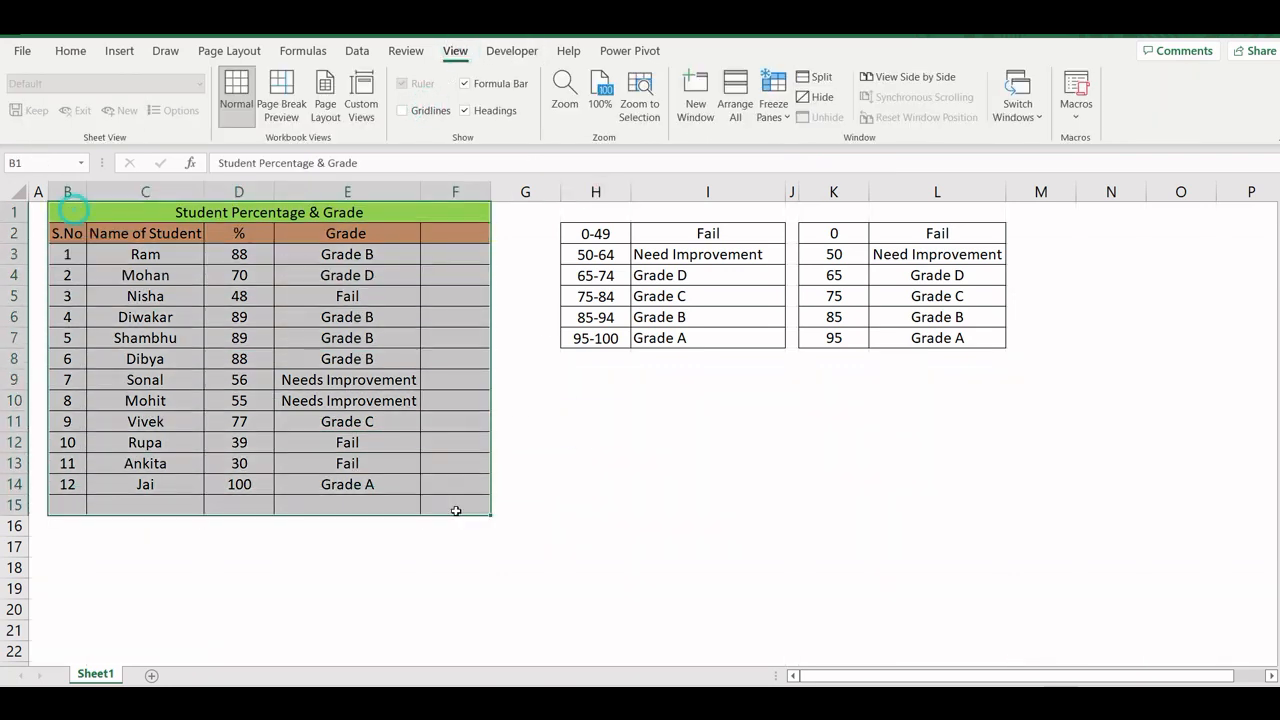
left_click(70, 50)
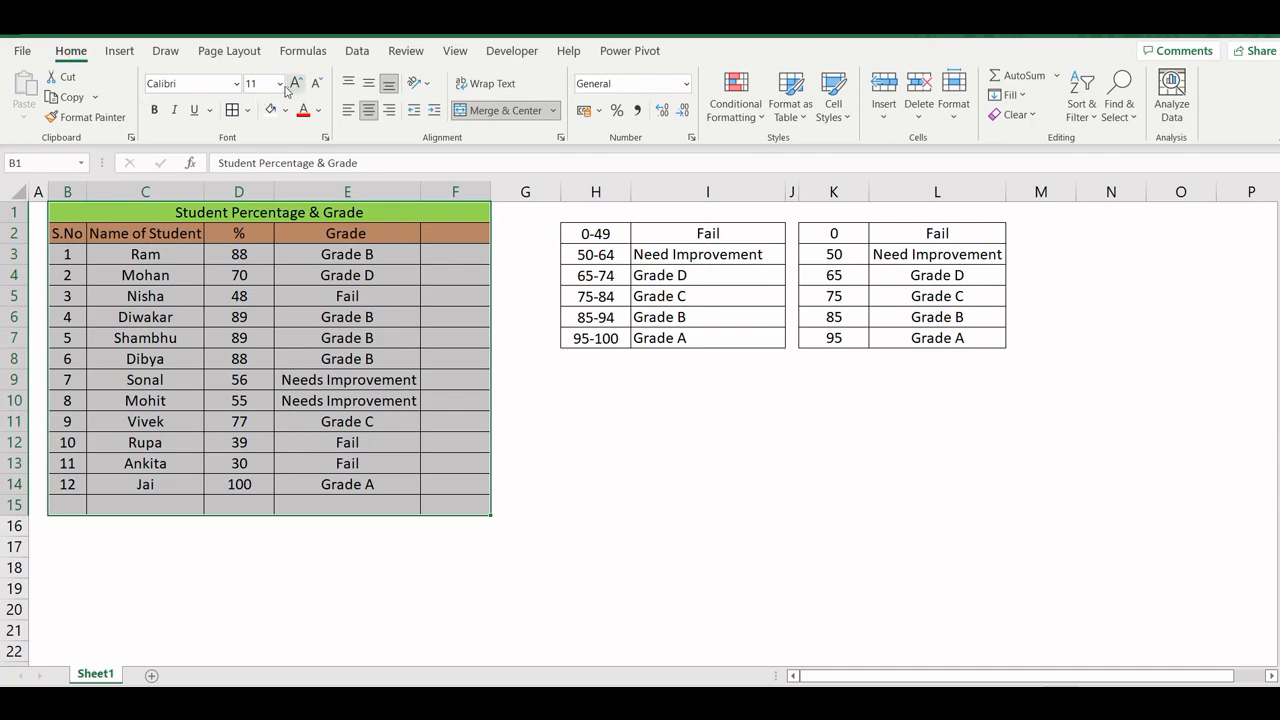
left_click(279, 83)
left_click(259, 186)
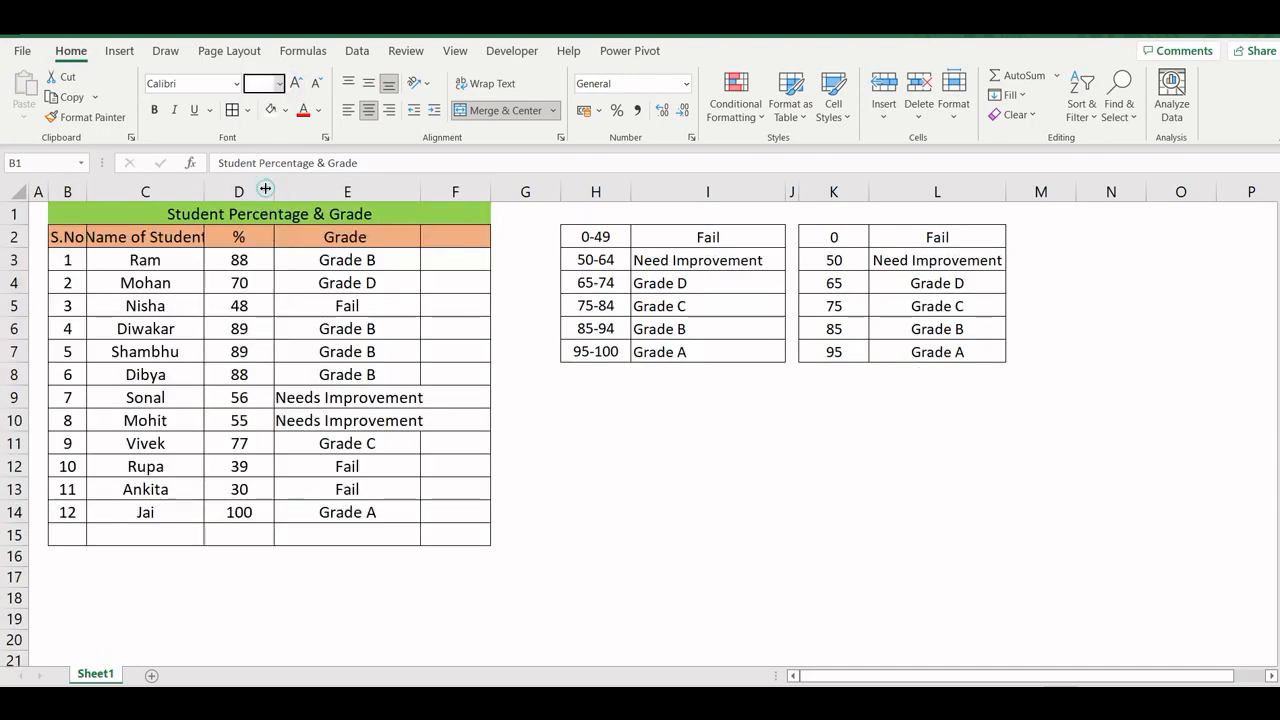
- Set the font size of the "Student Percentage & Grade" title to 16 and of the header row B2:F2 to 14
left_click(130, 215)
left_click(279, 83)
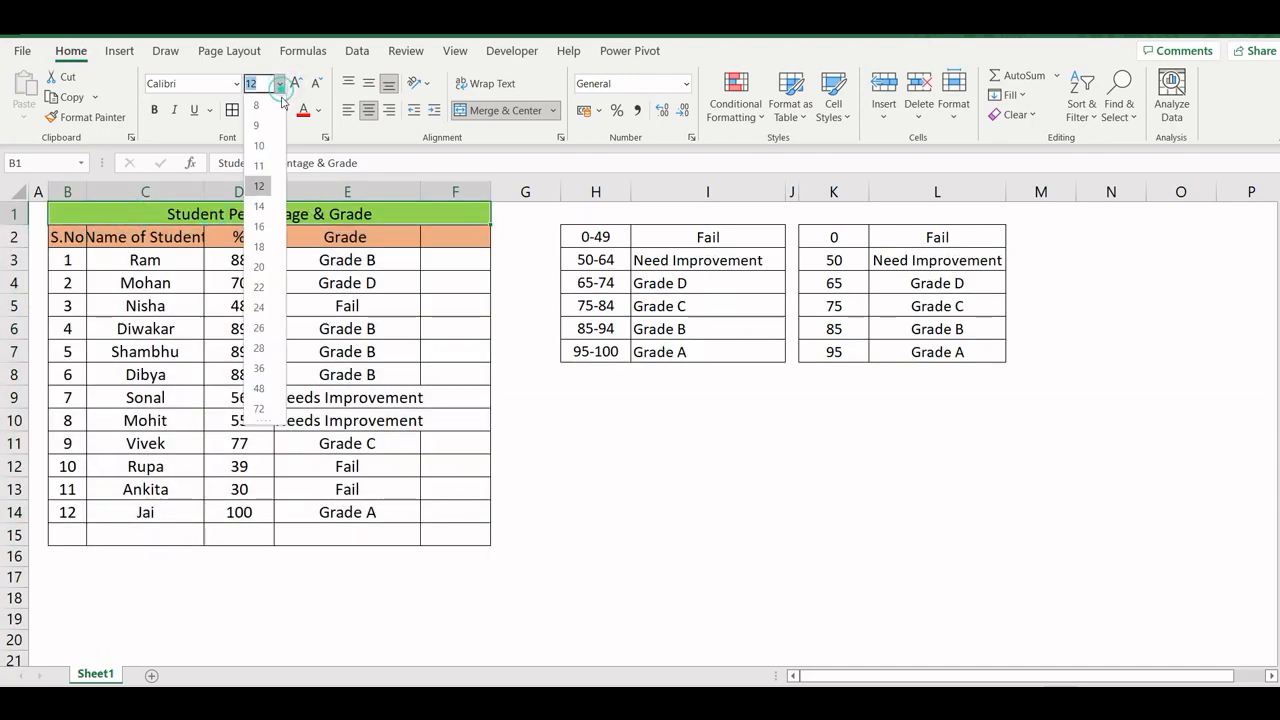
left_click(259, 231)
left_click_drag(58, 245, 425, 243)
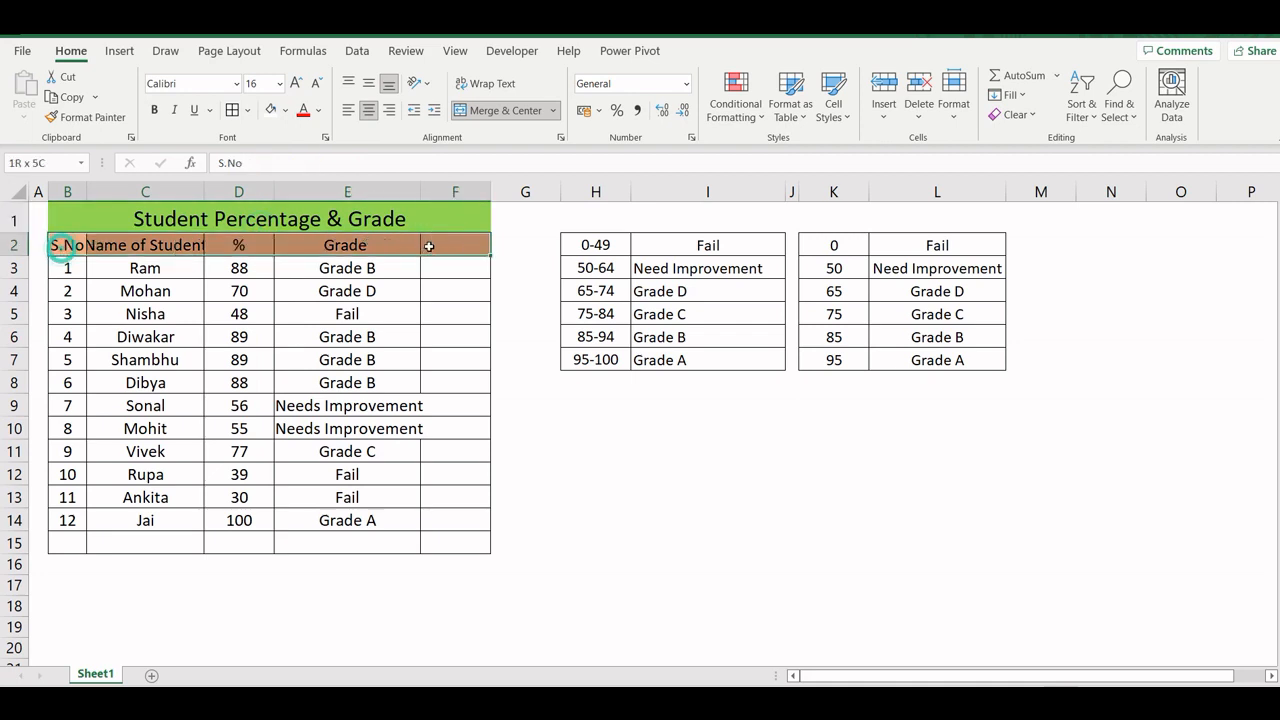
left_click(279, 83)
left_click(259, 207)
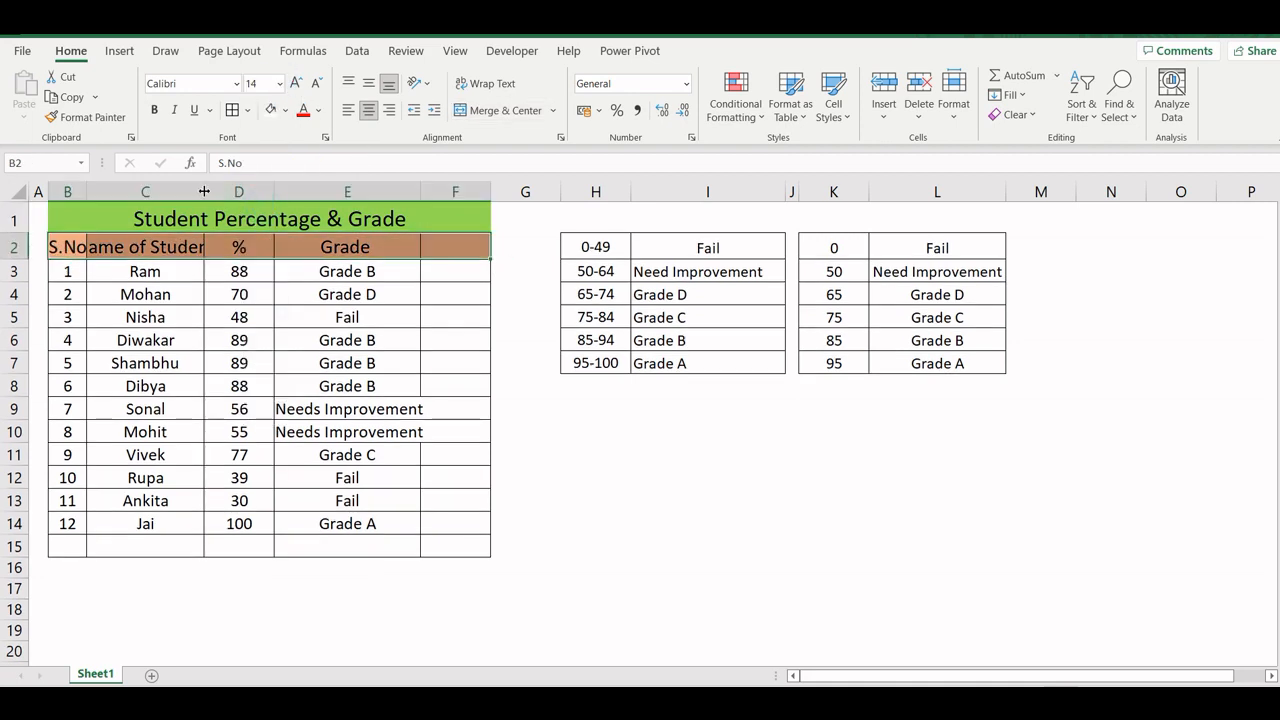
- Autofit the "Name of Student" column and widen the Grade column E so that "Needs Improvement" fits inside it
double_click(204, 191)
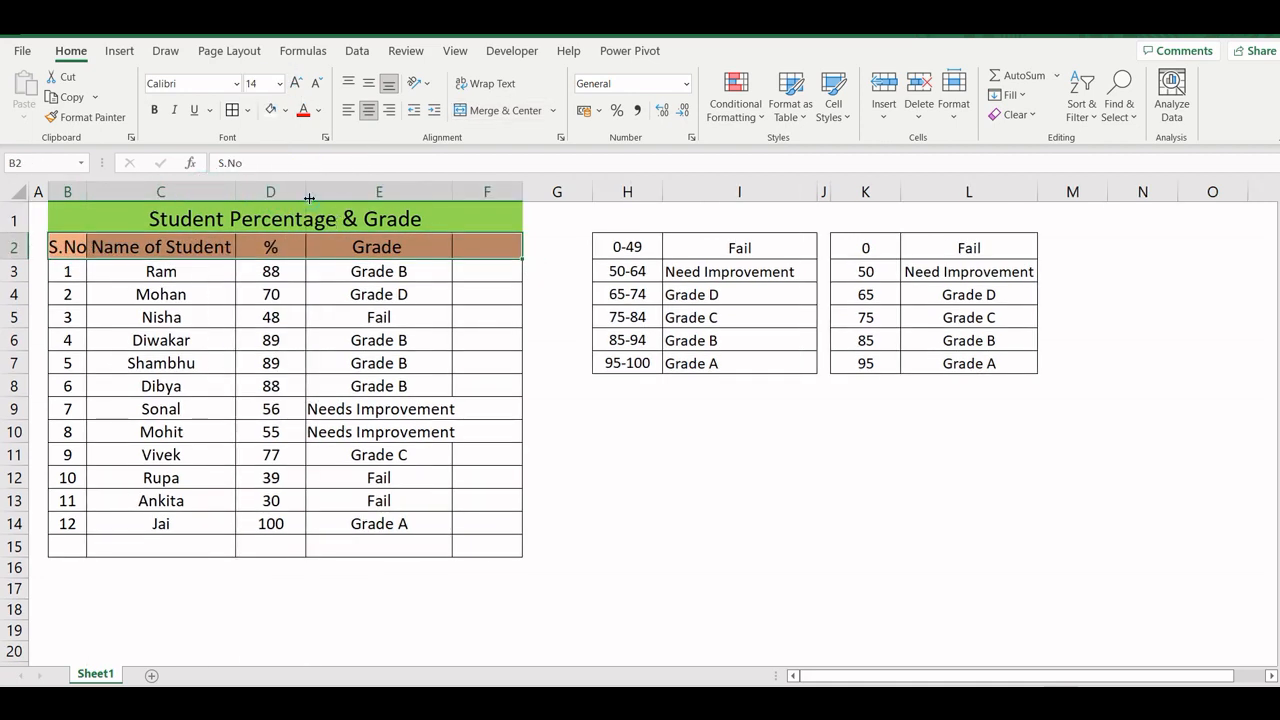
double_click(450, 191)
left_click(492, 346)
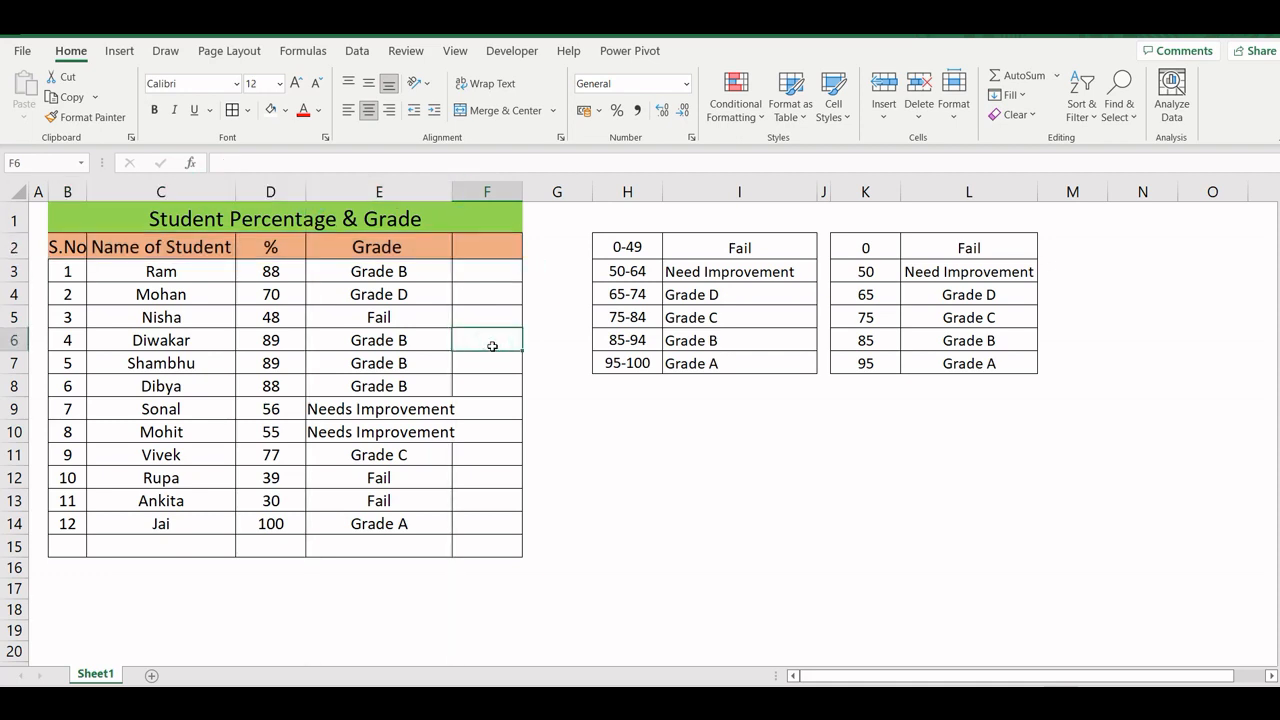
left_click(486, 191)
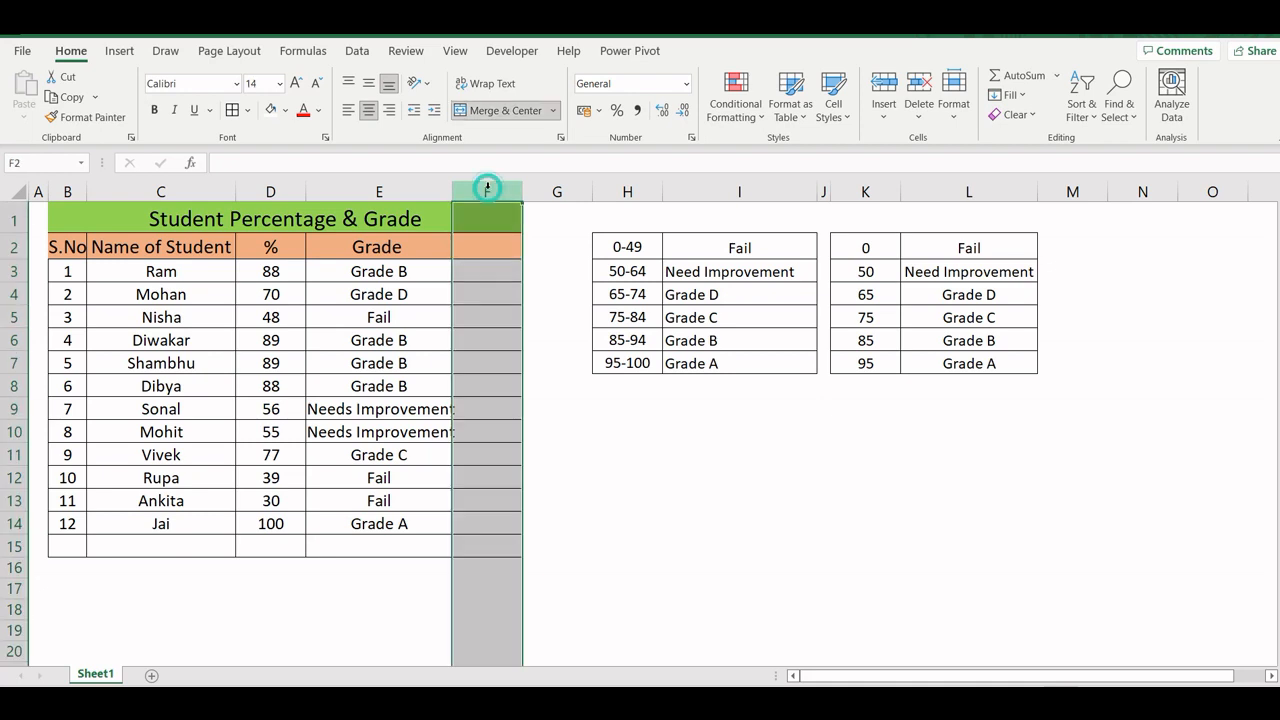
left_click(545, 354)
left_click_drag(453, 191, 463, 523)
left_click(438, 322)
left_click(463, 523)
- Make the header row and all student rows in B2:F14 bold
left_click_drag(64, 246, 500, 528)
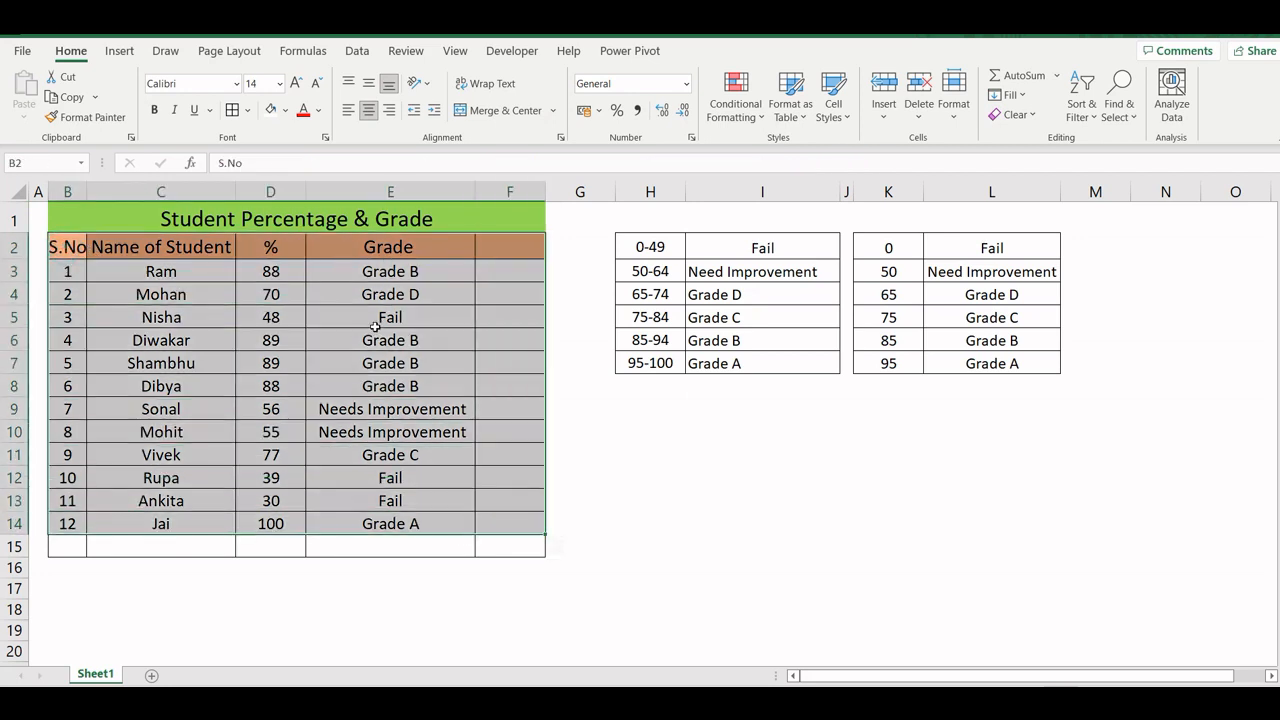
left_click(154, 110)
left_click(240, 350)
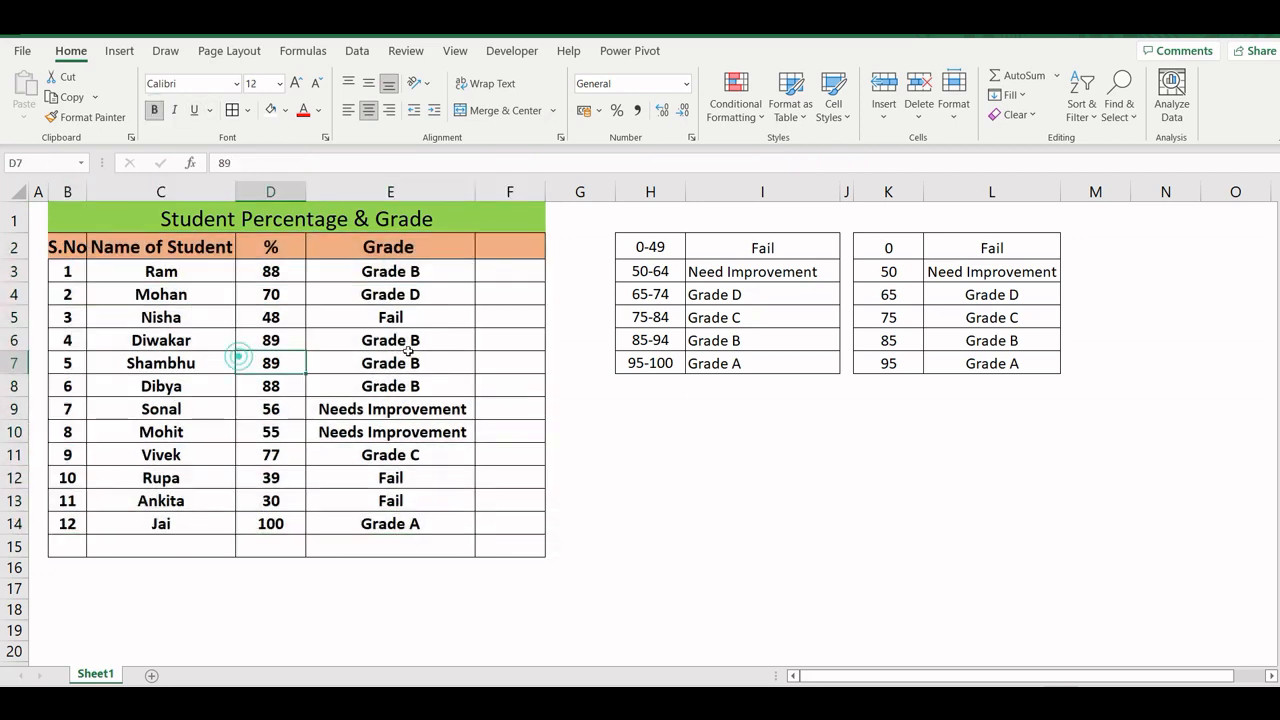
left_click(559, 385)
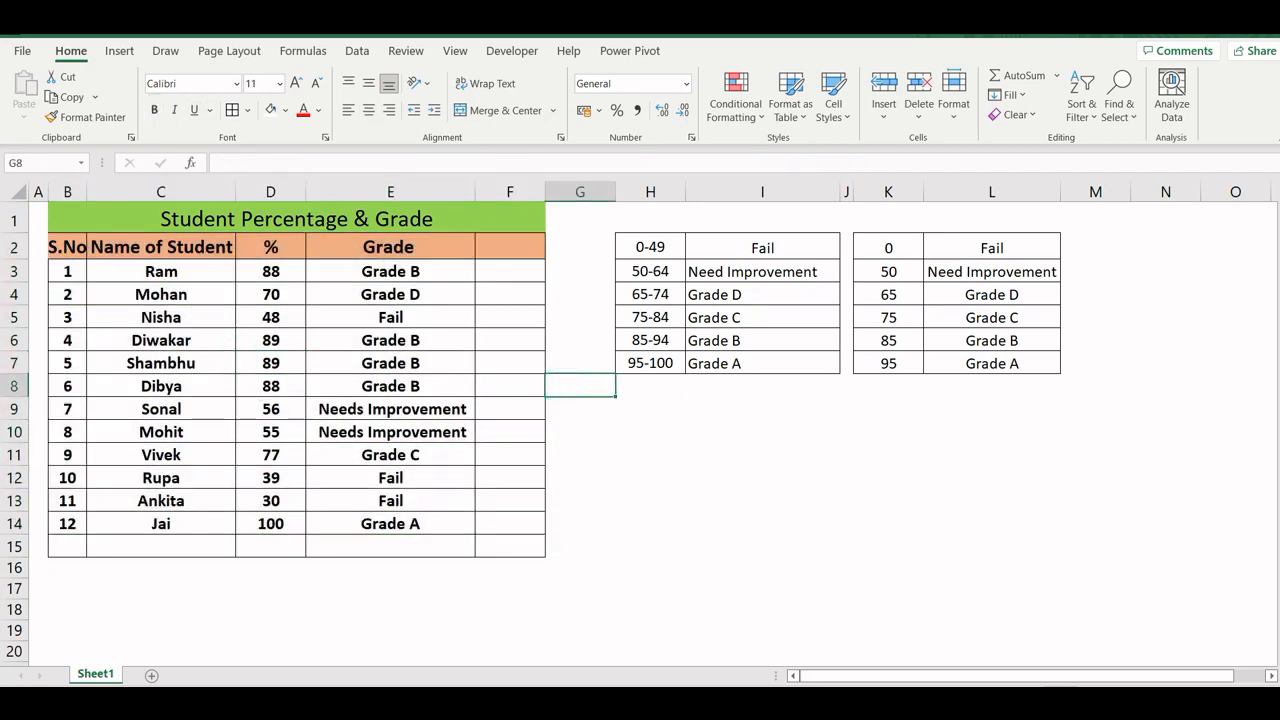